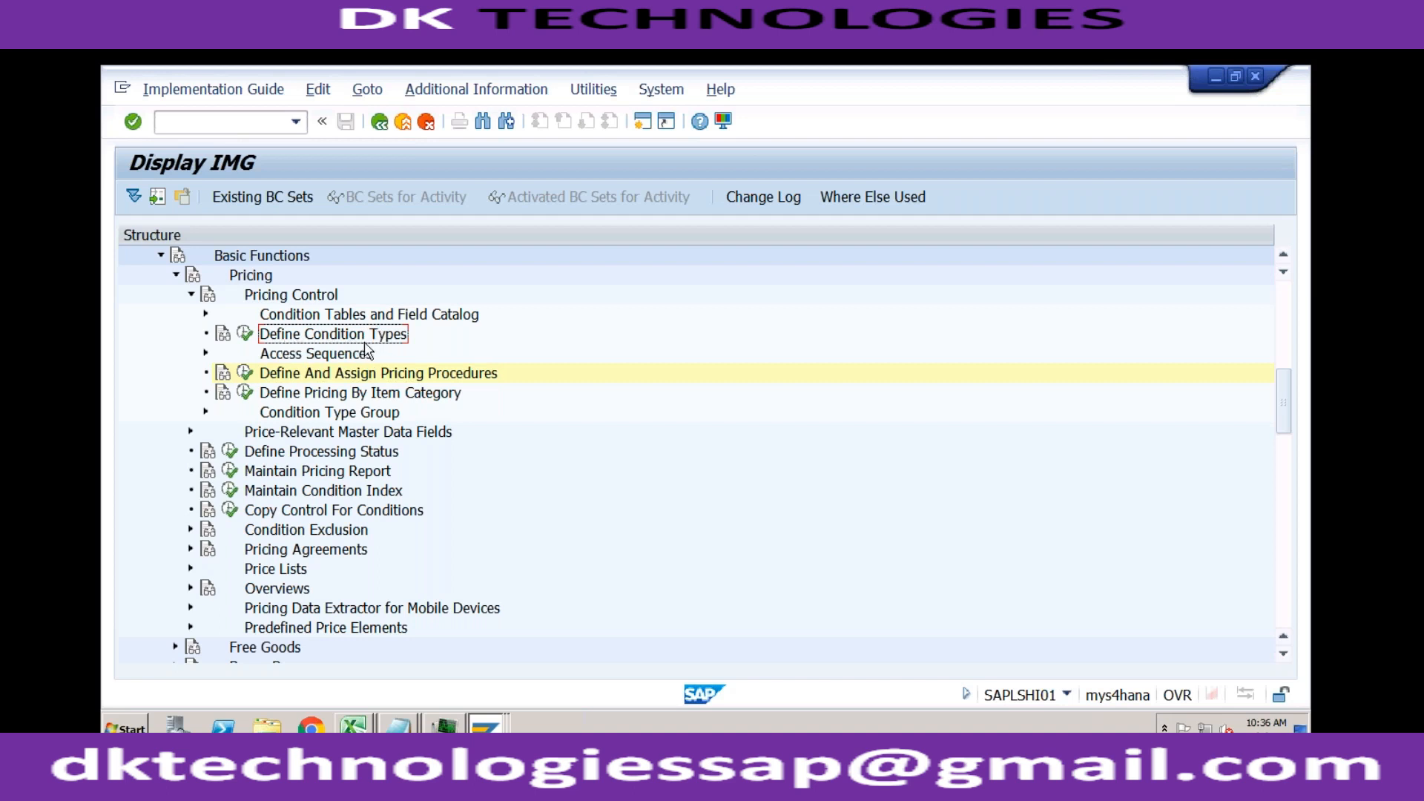
Step: Open the Define Condition Types activity, locate condition type PR00 and open its details
{"action": "left_click", "coordinate": [245, 336]}
{"action": "double_click", "coordinate": [302, 276]}
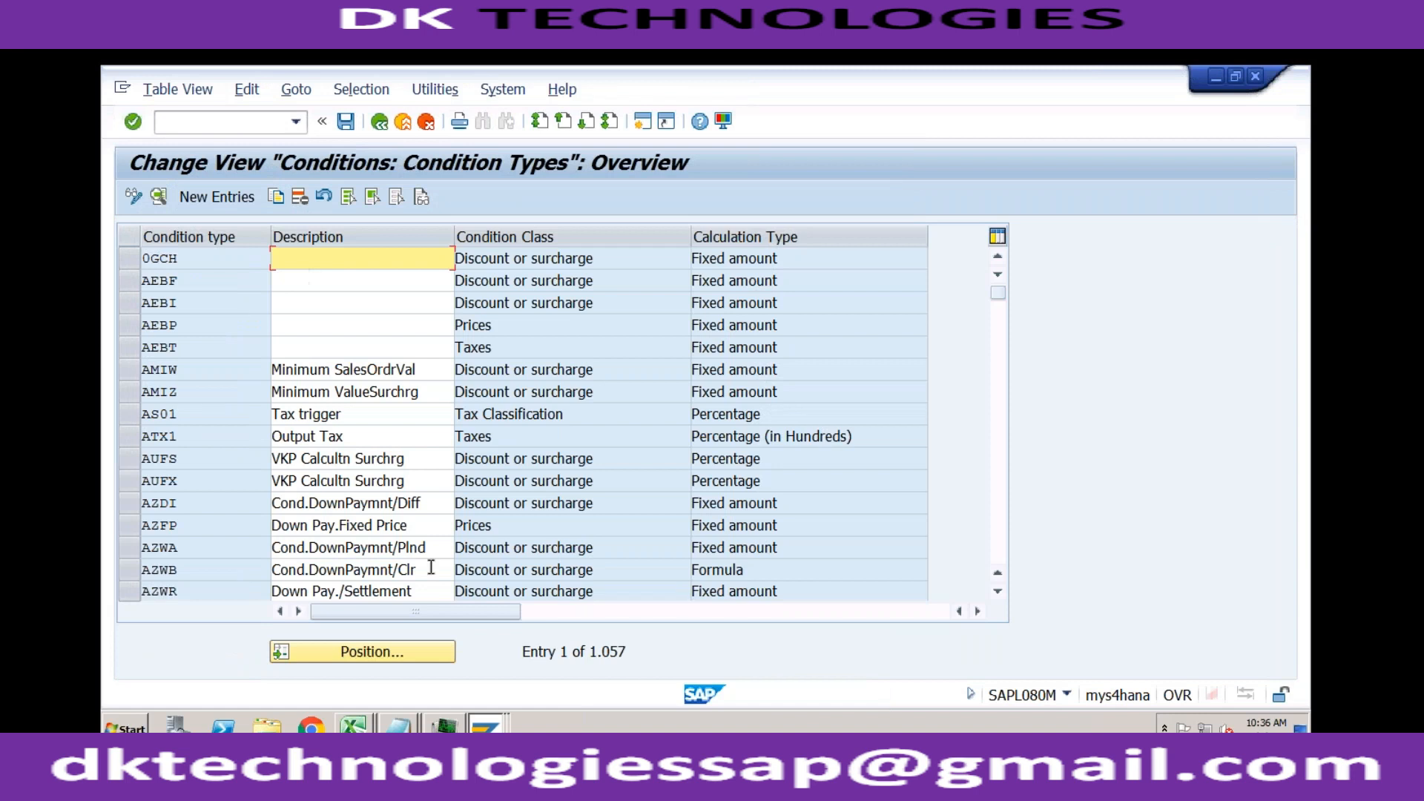
{"action": "left_click", "coordinate": [391, 655]}
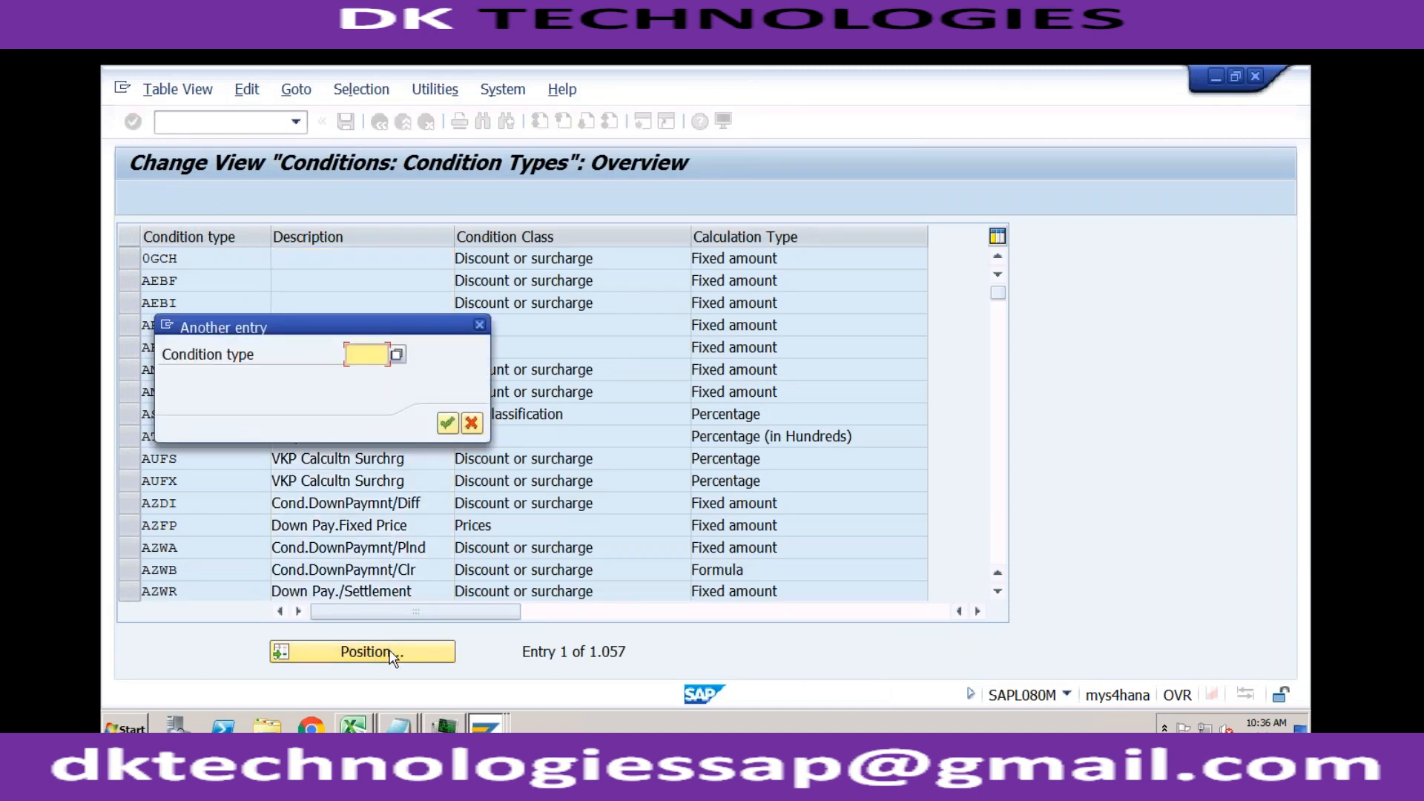
{"action": "type", "text": "pr00"}
{"action": "key", "text": "Return"}
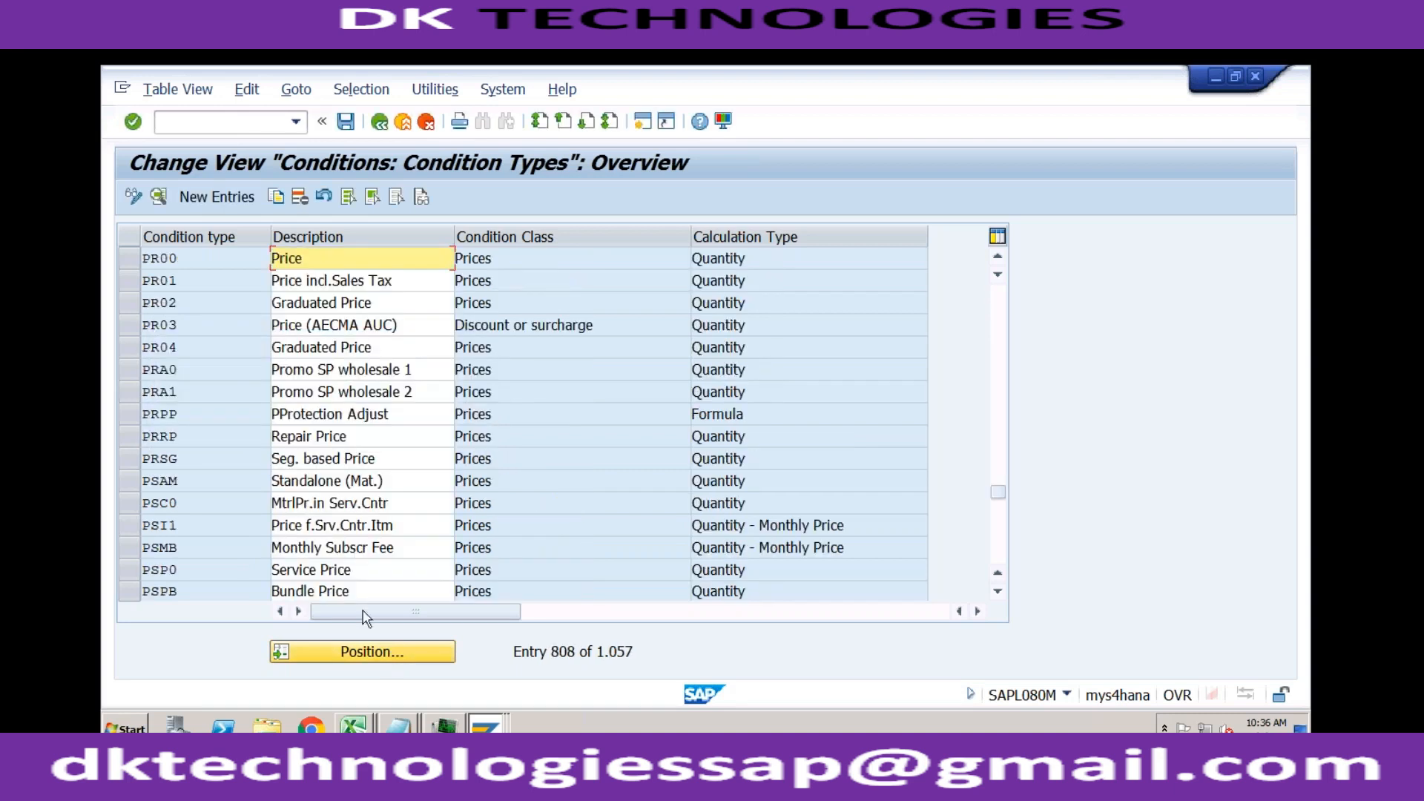
{"action": "double_click", "coordinate": [310, 254]}
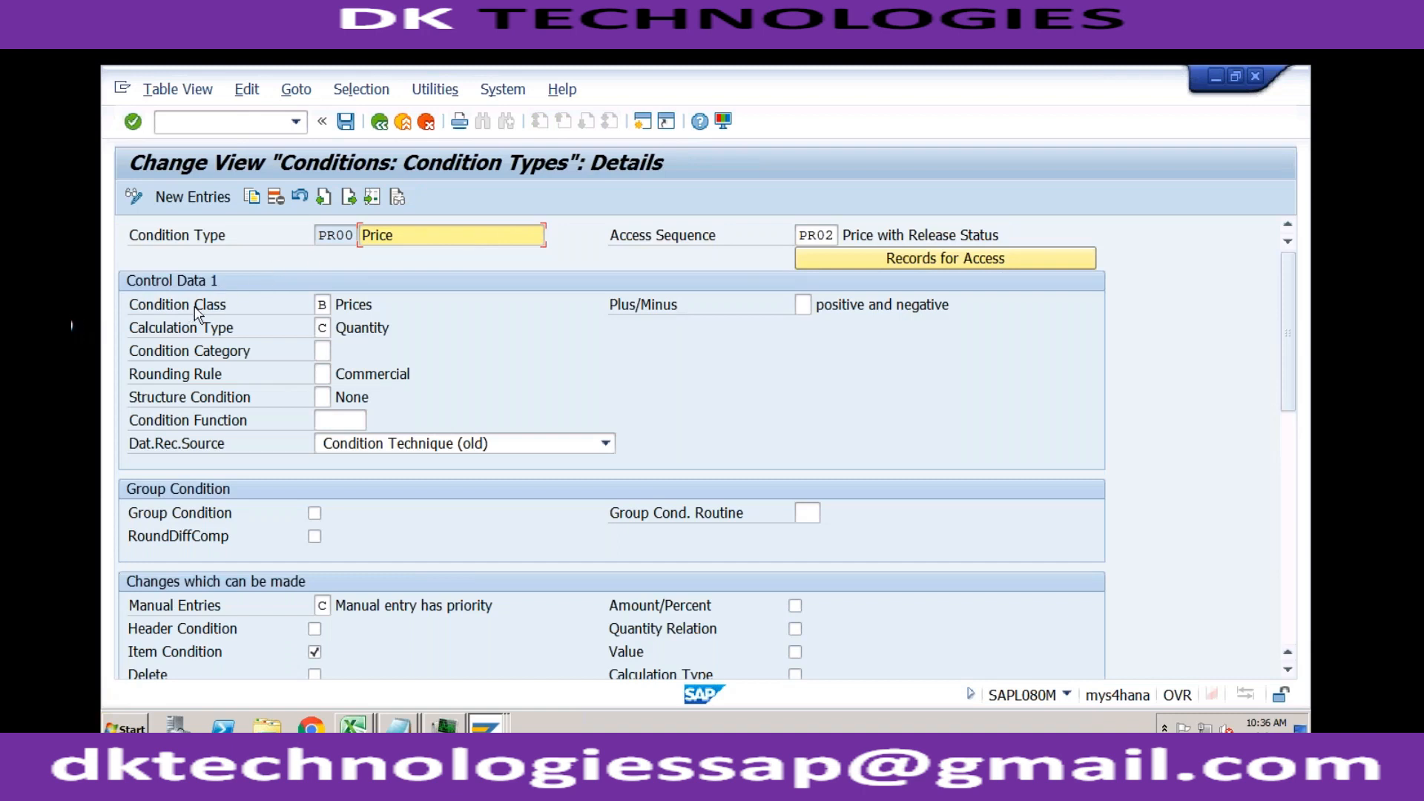
Step: Examine the available condition class values for PR00, including Prices, Expense reimbursement, Taxes and Tax Classification, without changing the class
{"action": "left_click", "coordinate": [326, 310]}
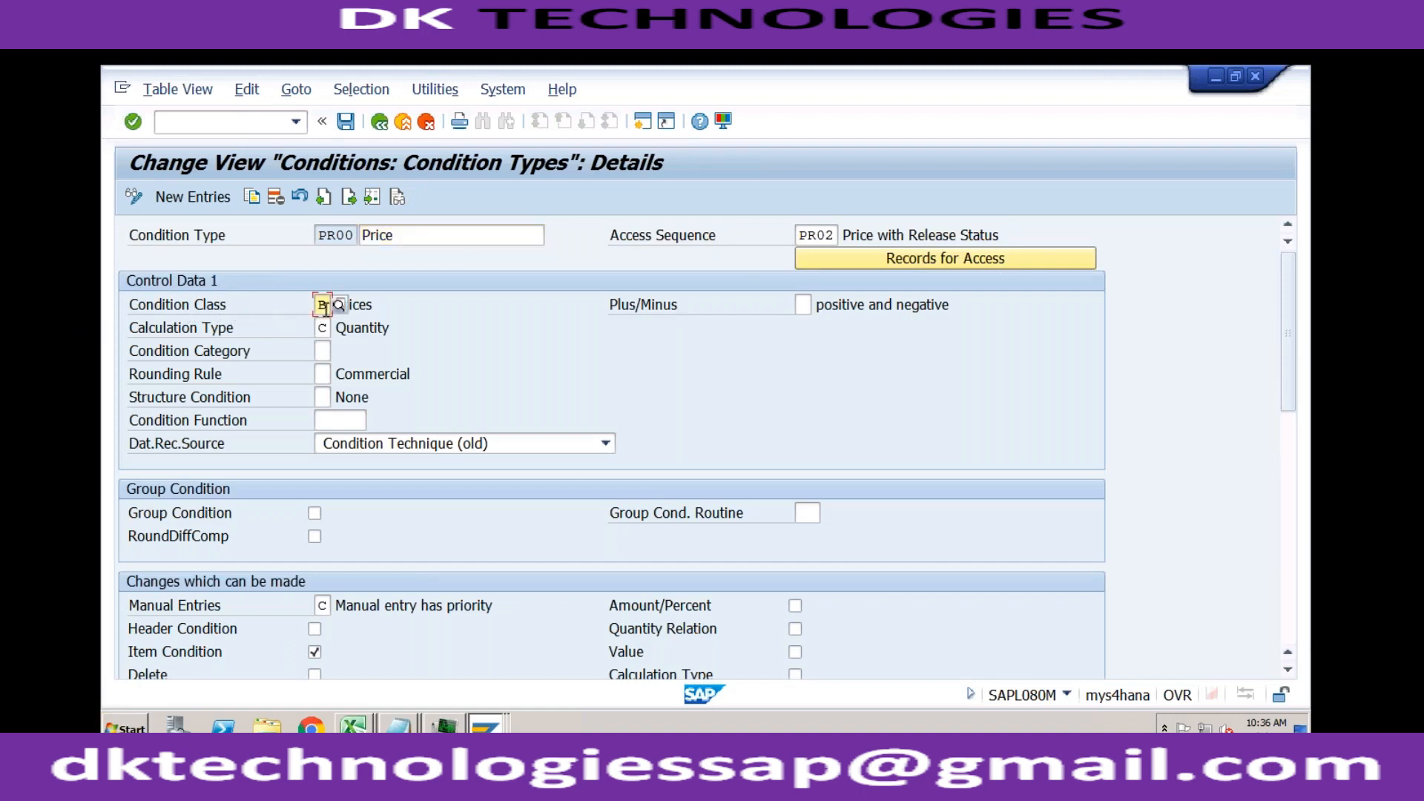
{"action": "left_click", "coordinate": [366, 304]}
{"action": "left_click", "coordinate": [327, 306]}
{"action": "left_click", "coordinate": [333, 306]}
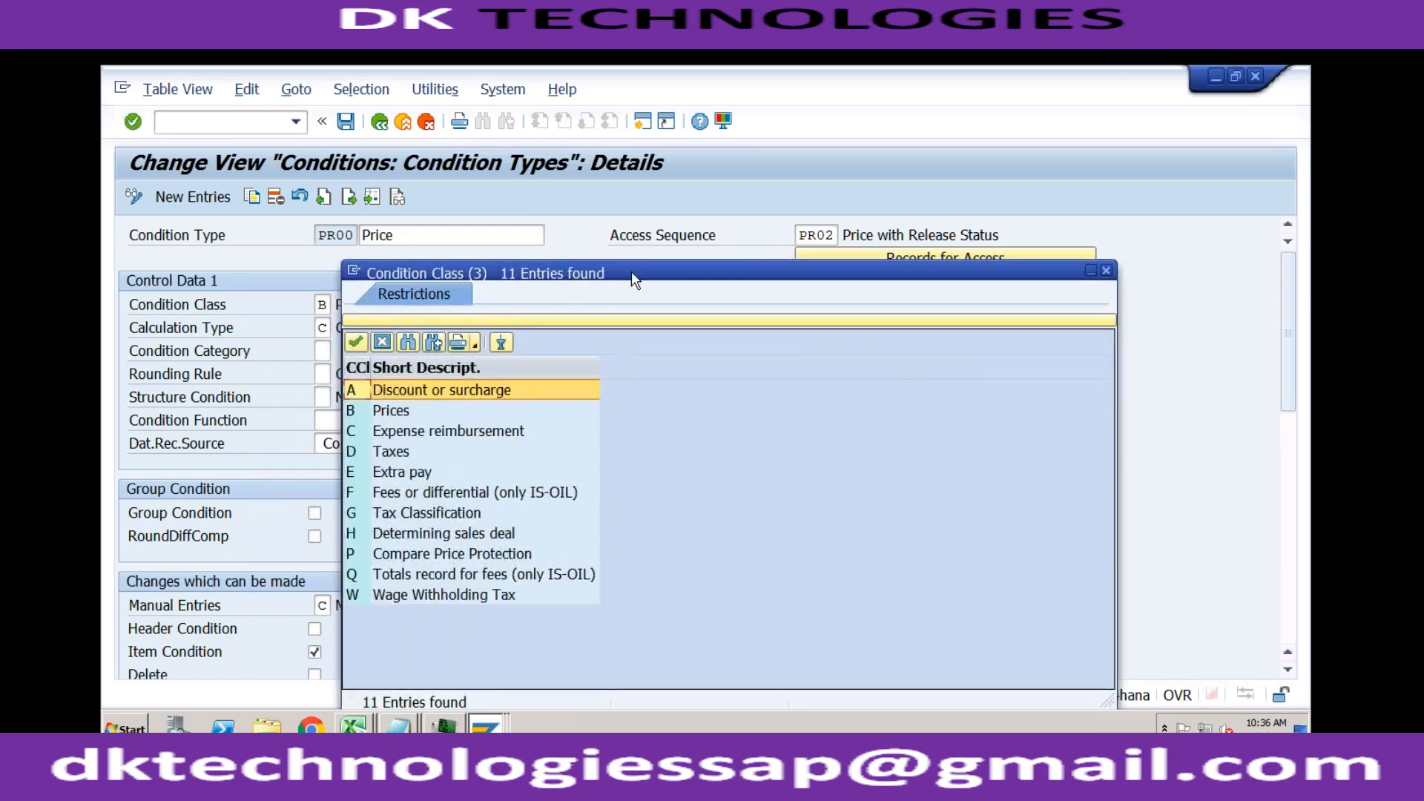
{"action": "left_click_drag", "start_coordinate": [630, 270], "coordinate": [683, 202]}
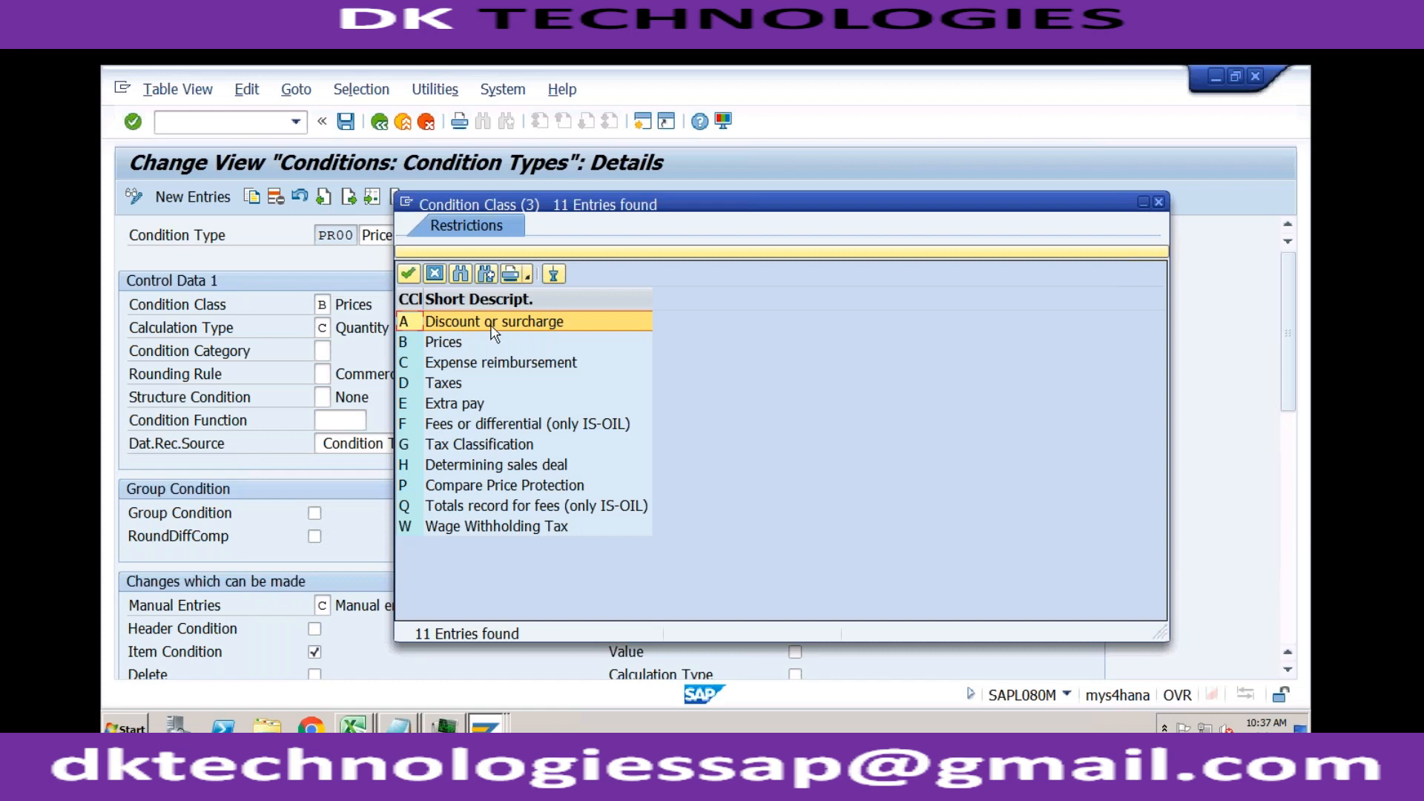
{"action": "left_click", "coordinate": [450, 345]}
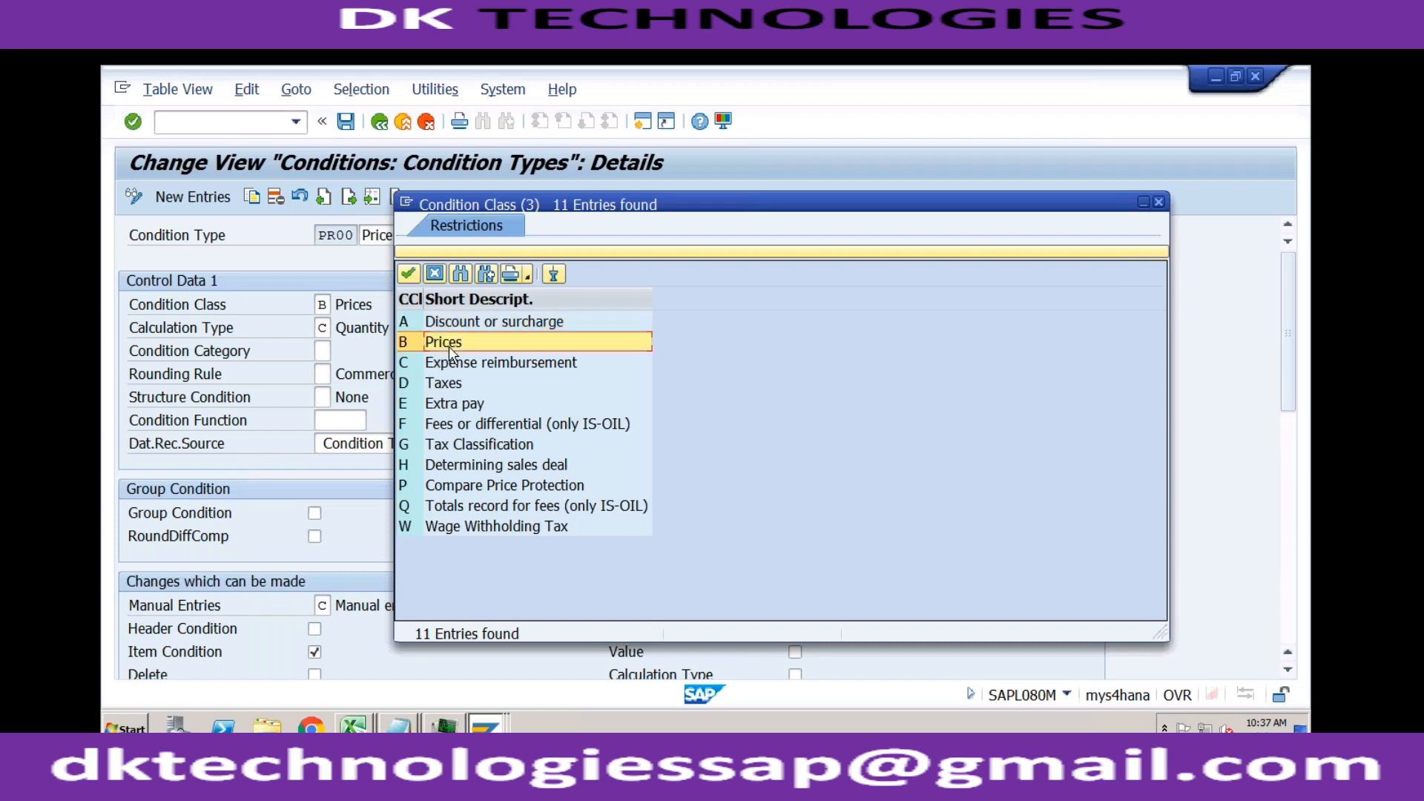
{"action": "left_click", "coordinate": [493, 366]}
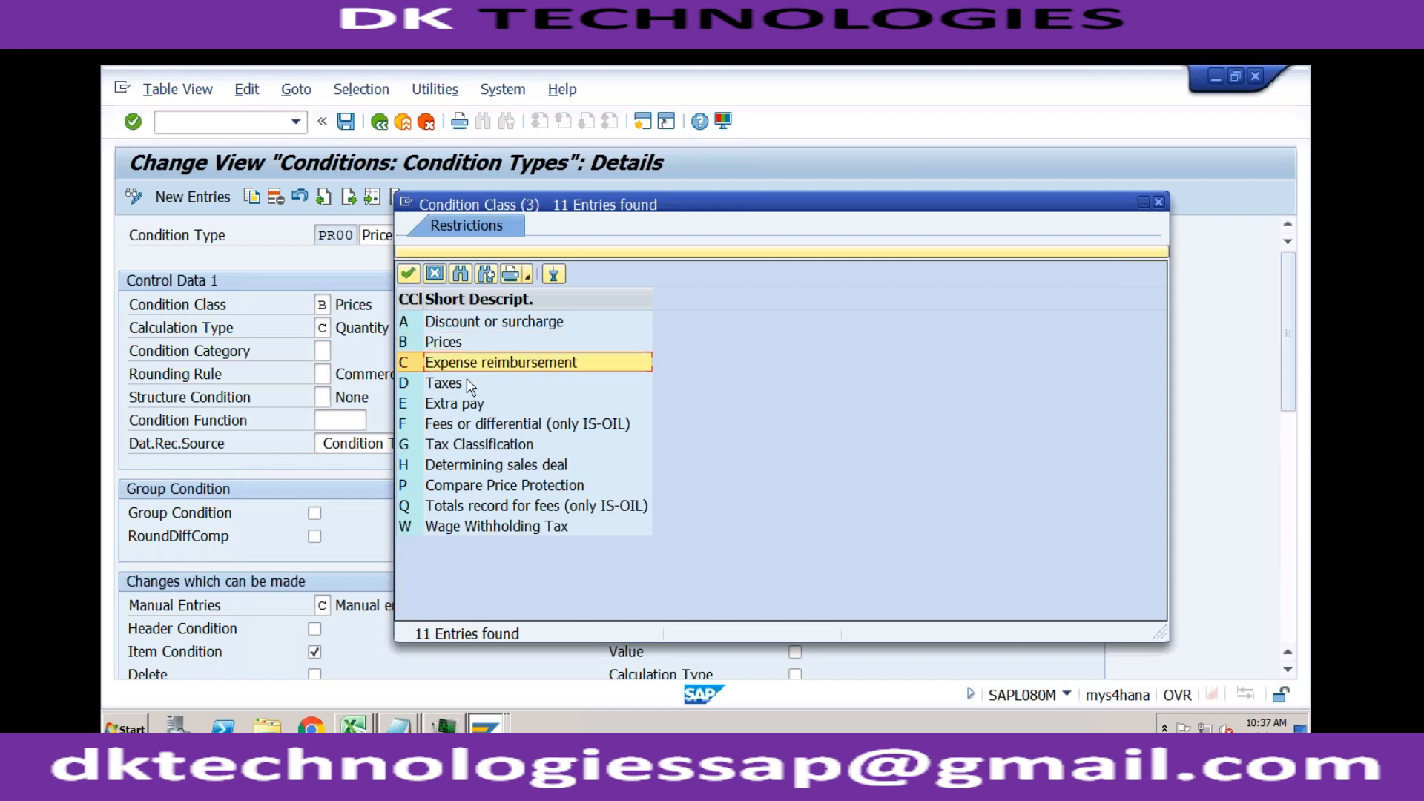
{"action": "left_click", "coordinate": [467, 386]}
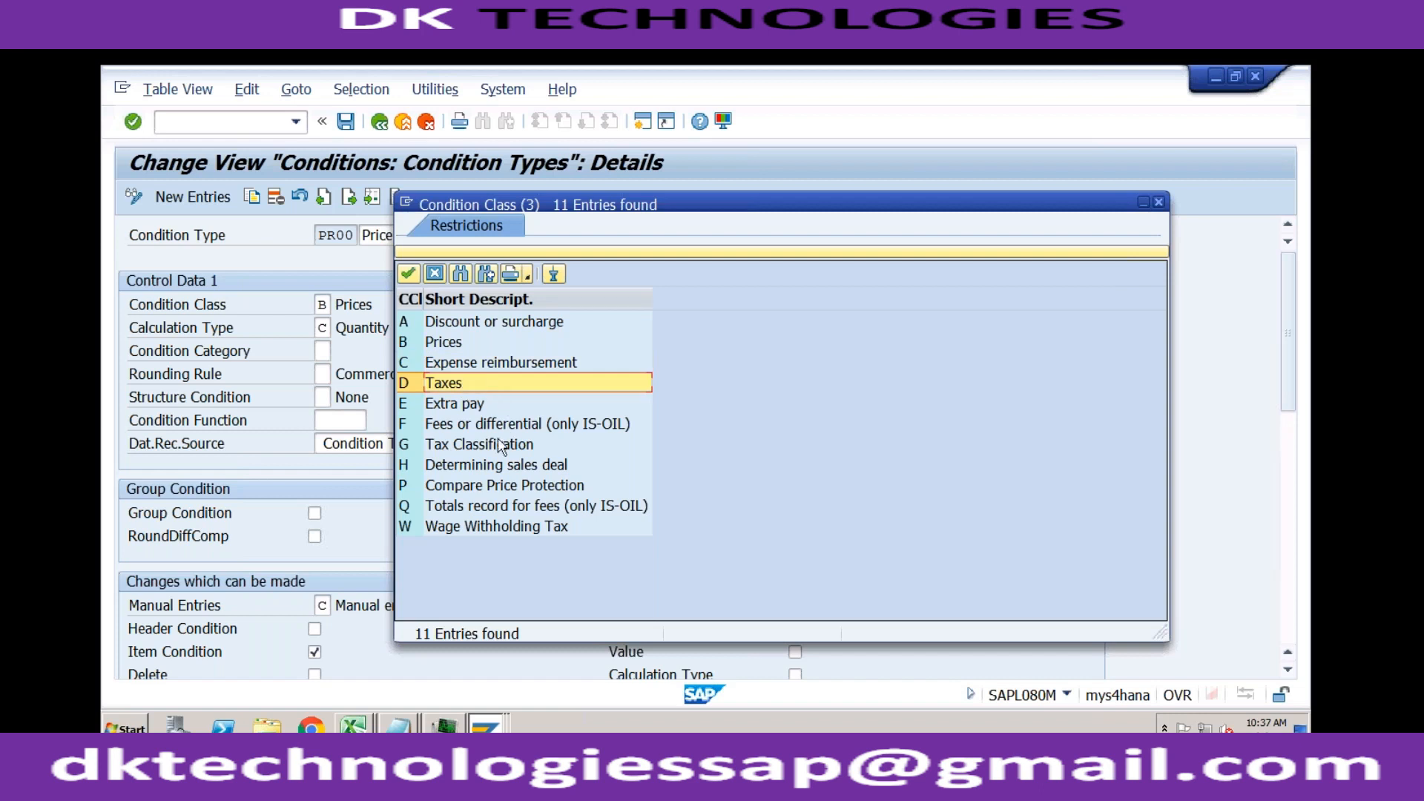
{"action": "left_click", "coordinate": [498, 445]}
{"action": "left_click", "coordinate": [515, 524]}
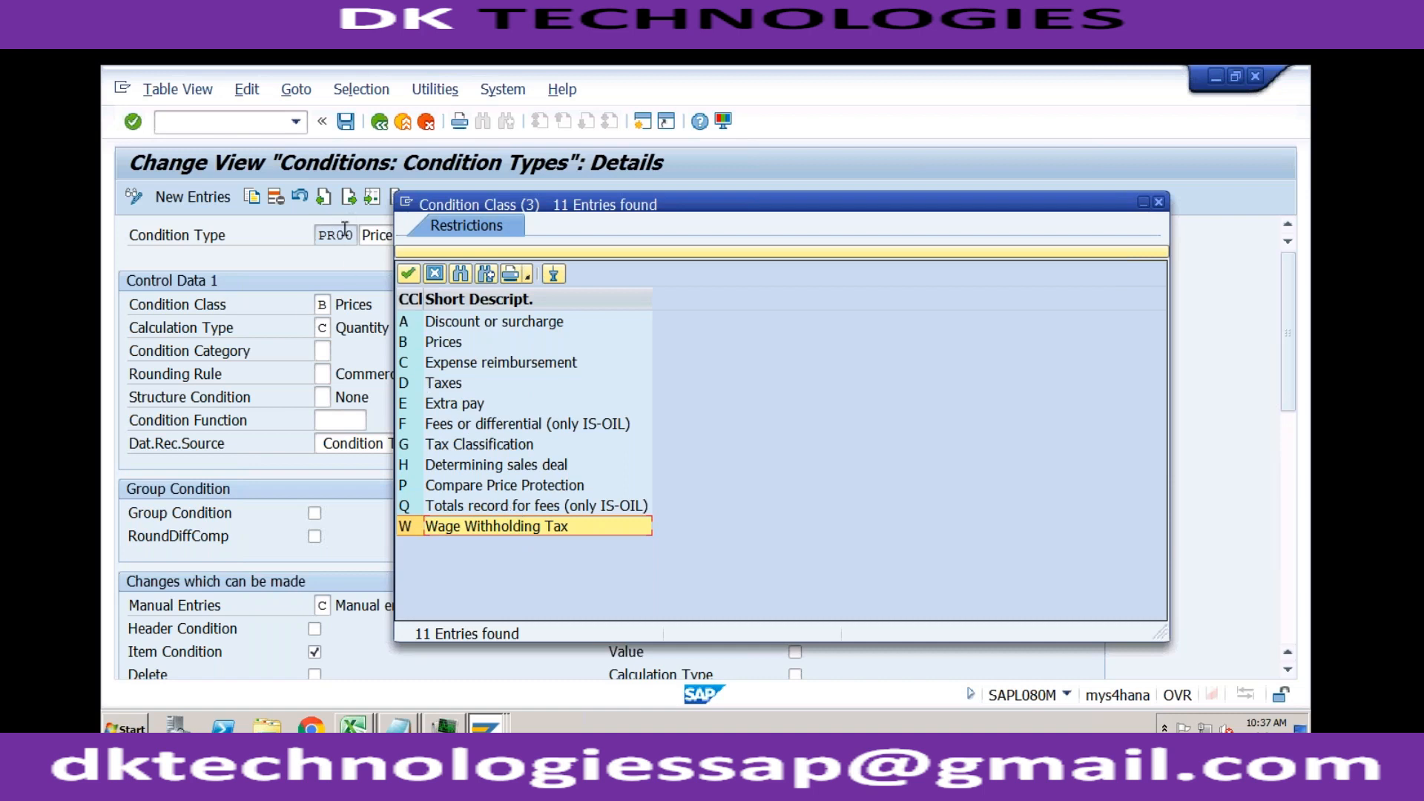
{"action": "left_click", "coordinate": [448, 340]}
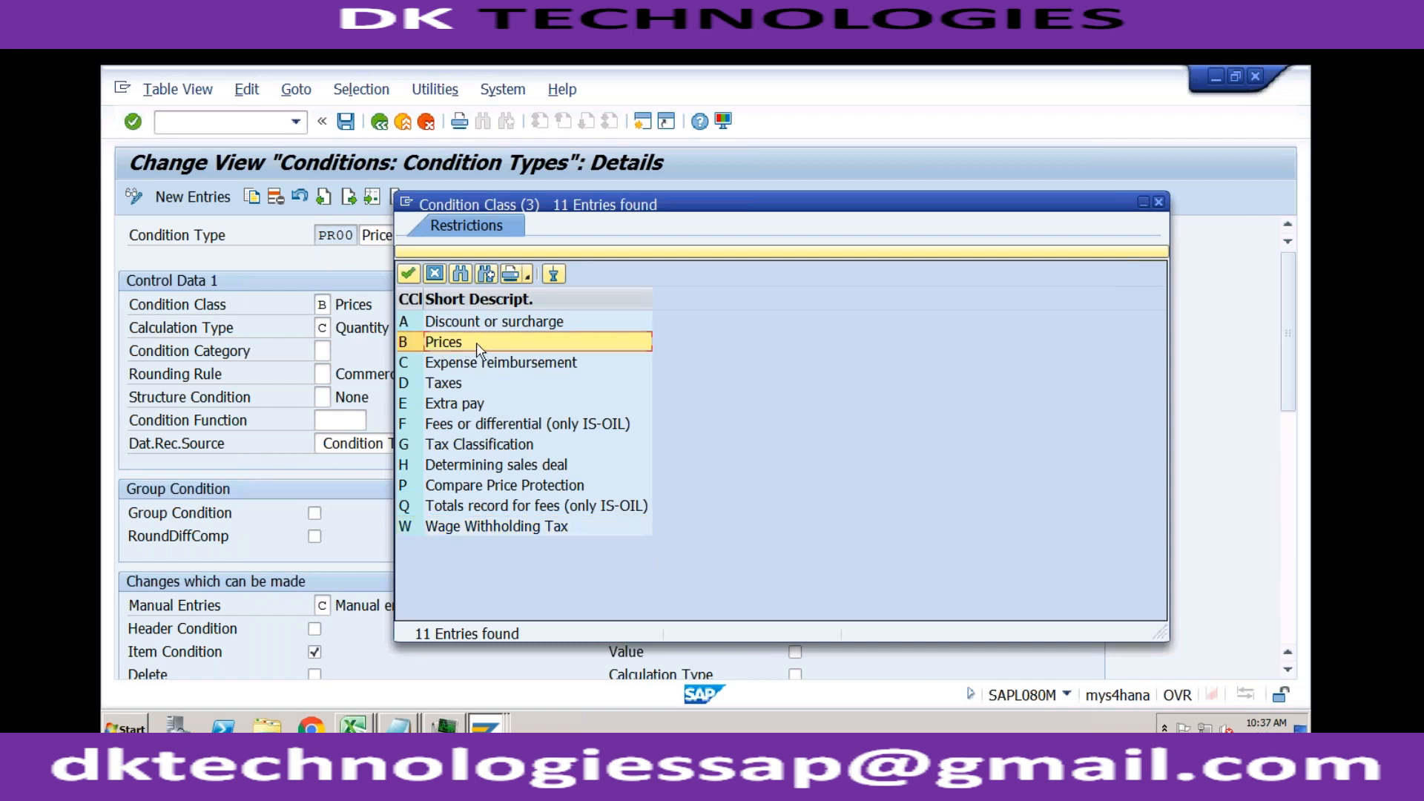
{"action": "left_click_drag", "start_coordinate": [671, 202], "coordinate": [408, 161]}
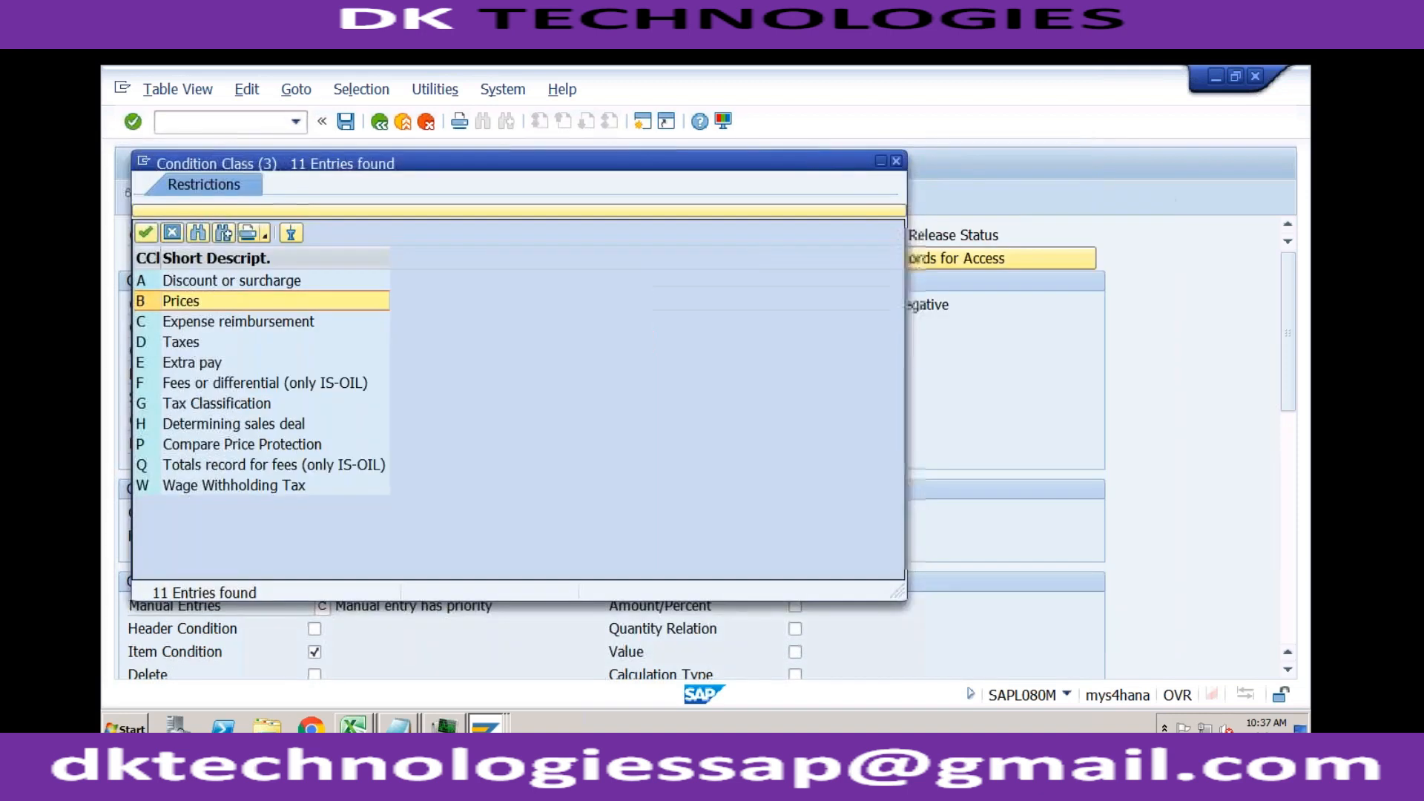
{"action": "left_click", "coordinate": [896, 161]}
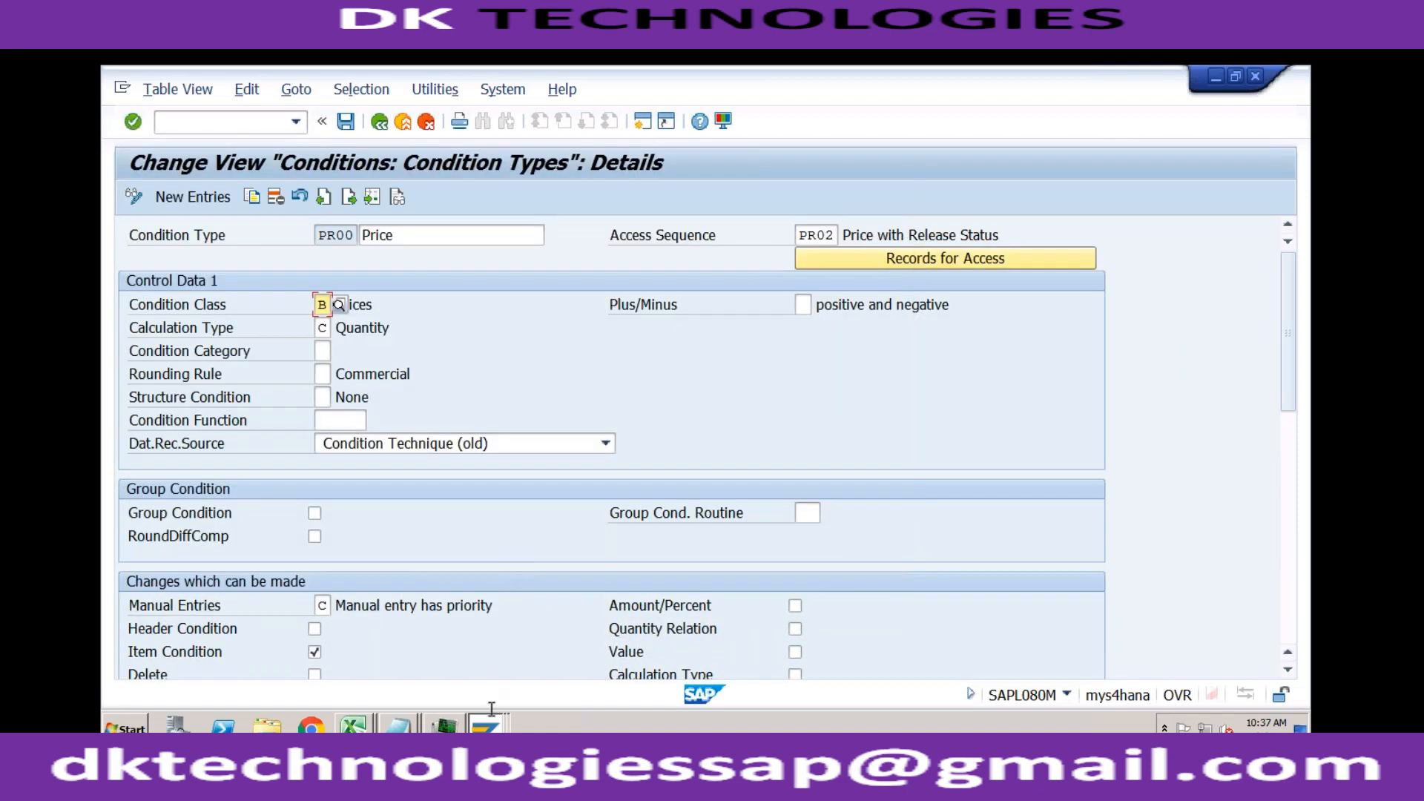
Step: Switch to the standard order session and display the saved sales order with transaction /nva03
{"action": "left_click", "coordinate": [487, 723]}
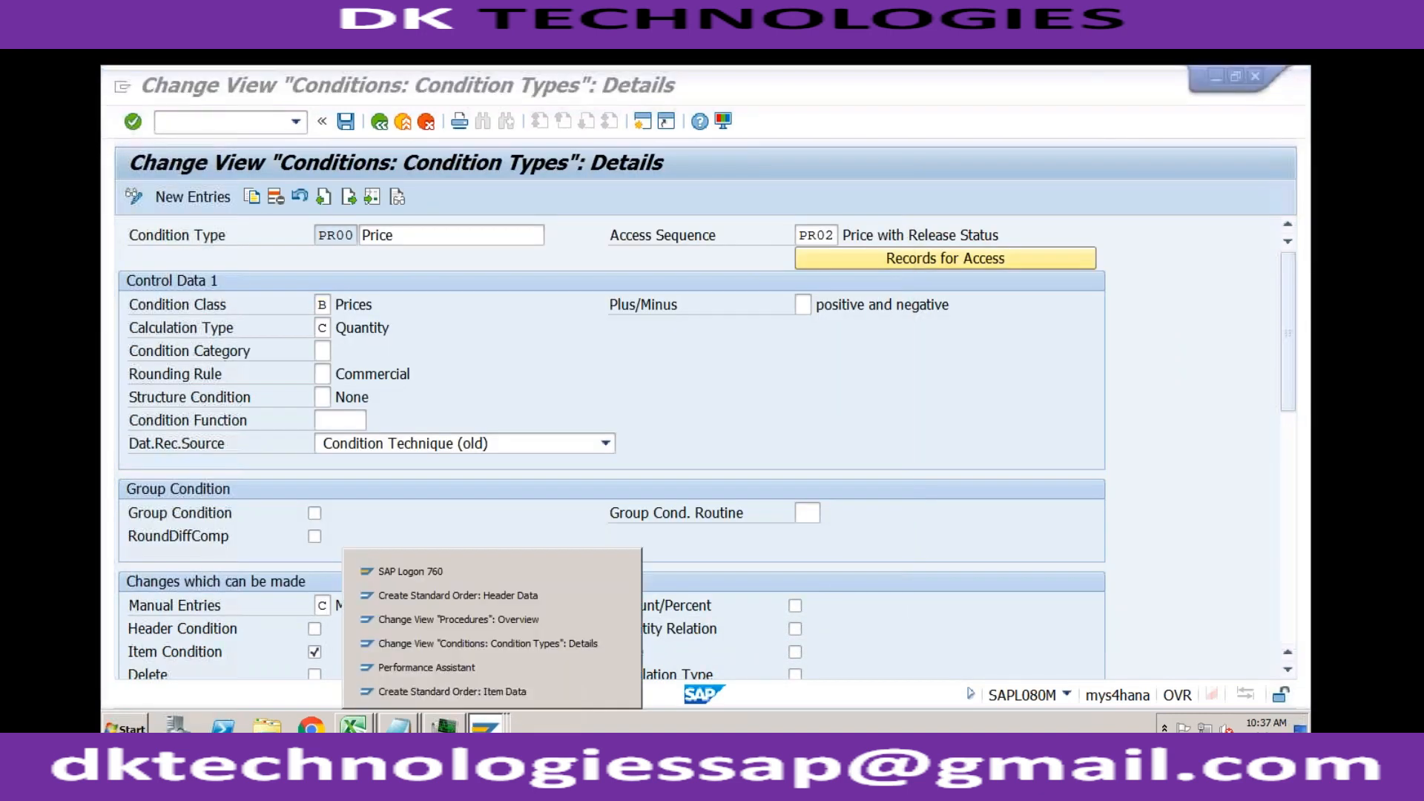
{"action": "left_click", "coordinate": [472, 597]}
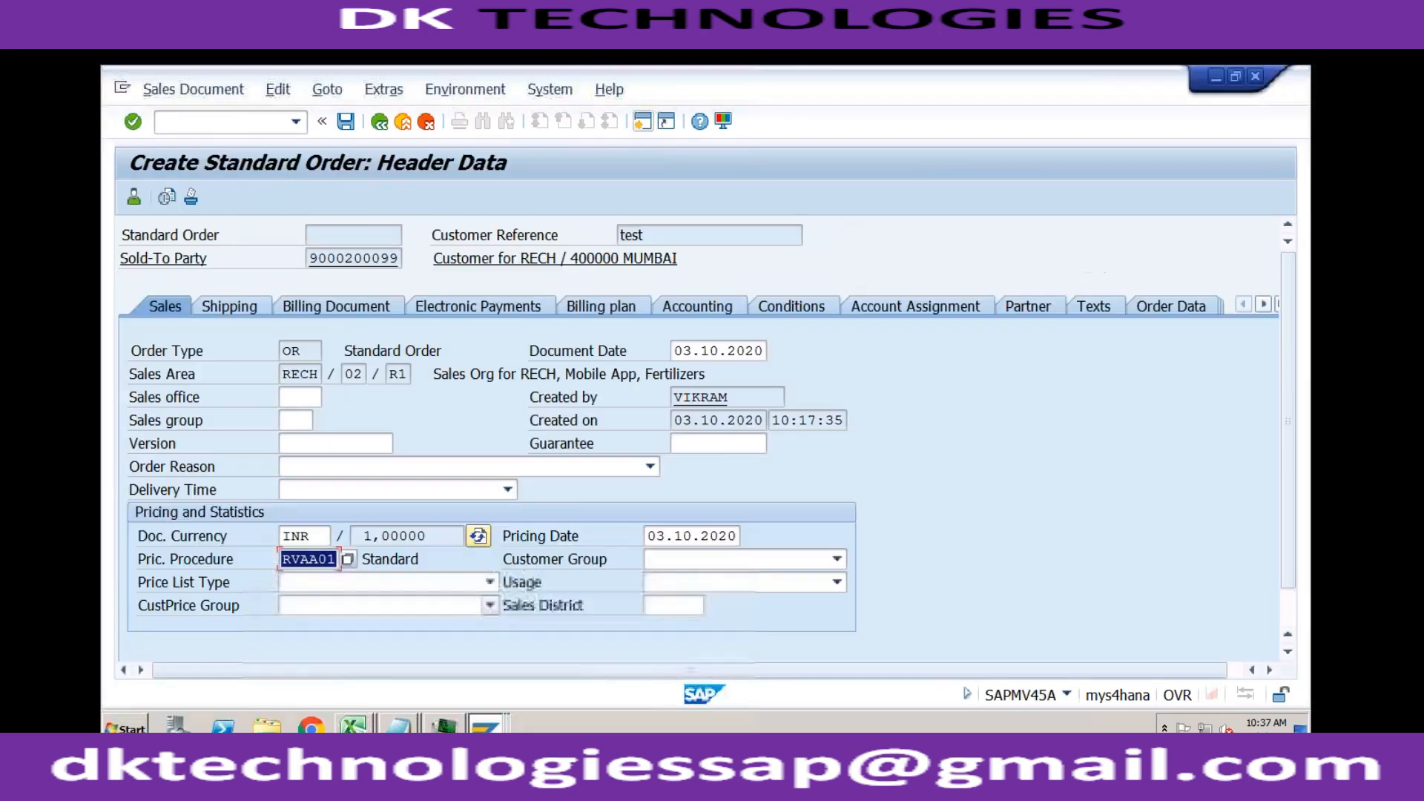
{"action": "left_click", "coordinate": [235, 120]}
{"action": "type", "text": "/nva03"}
{"action": "key", "text": "Return"}
{"action": "key", "text": "Return"}
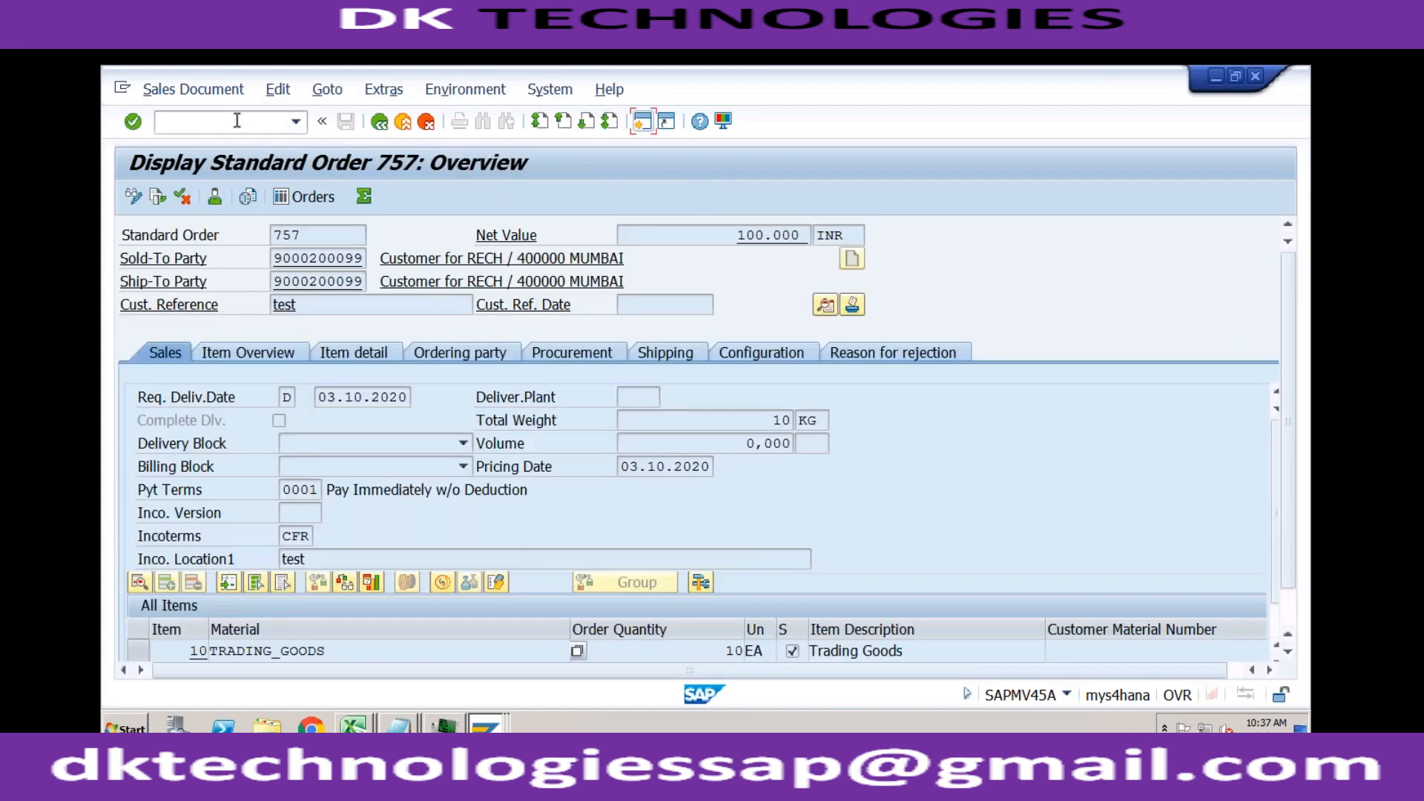
Step: Open the pricing conditions of item 10 TRADING_GOODS and examine RA00 % Discount from Net in the list of available condition types
{"action": "double_click", "coordinate": [397, 651]}
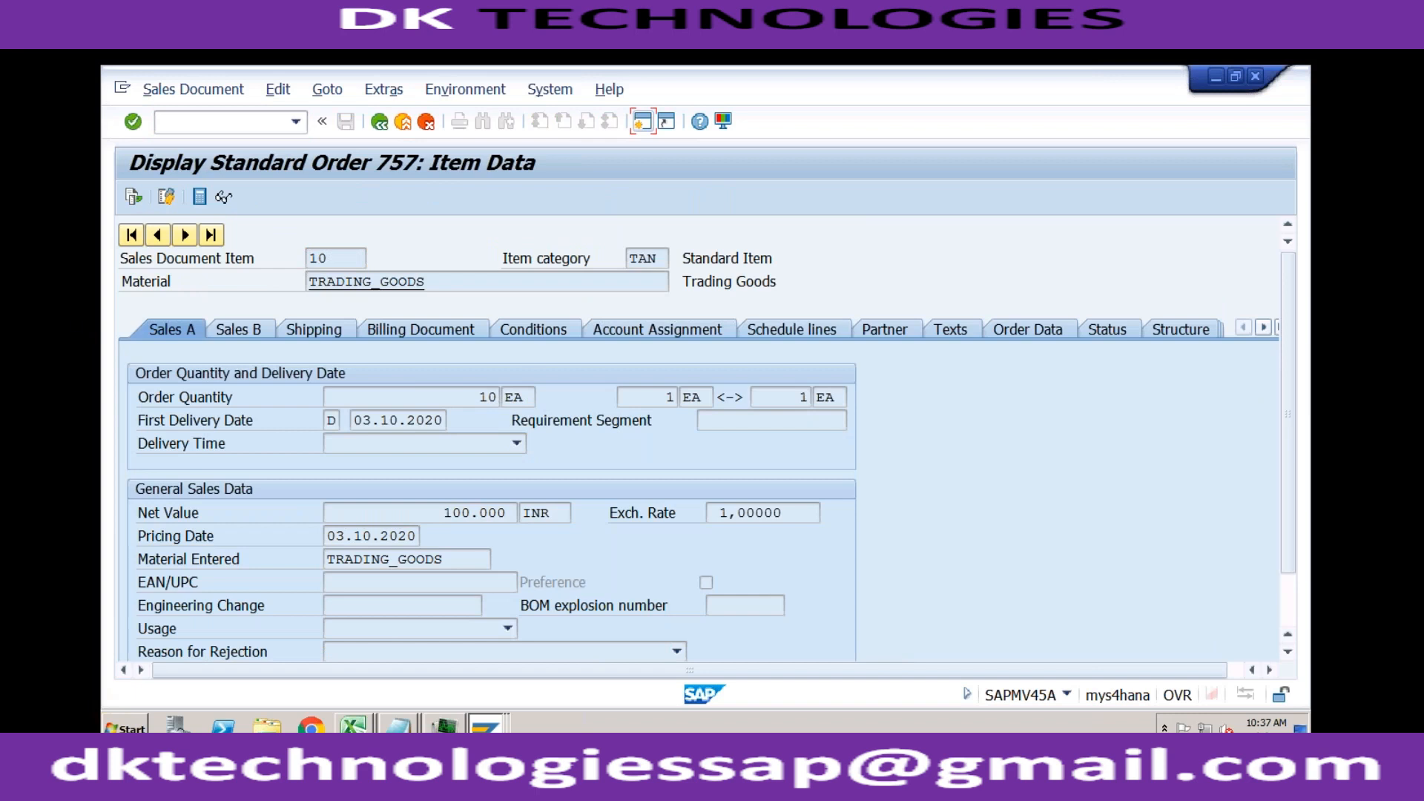
{"action": "left_click", "coordinate": [534, 330]}
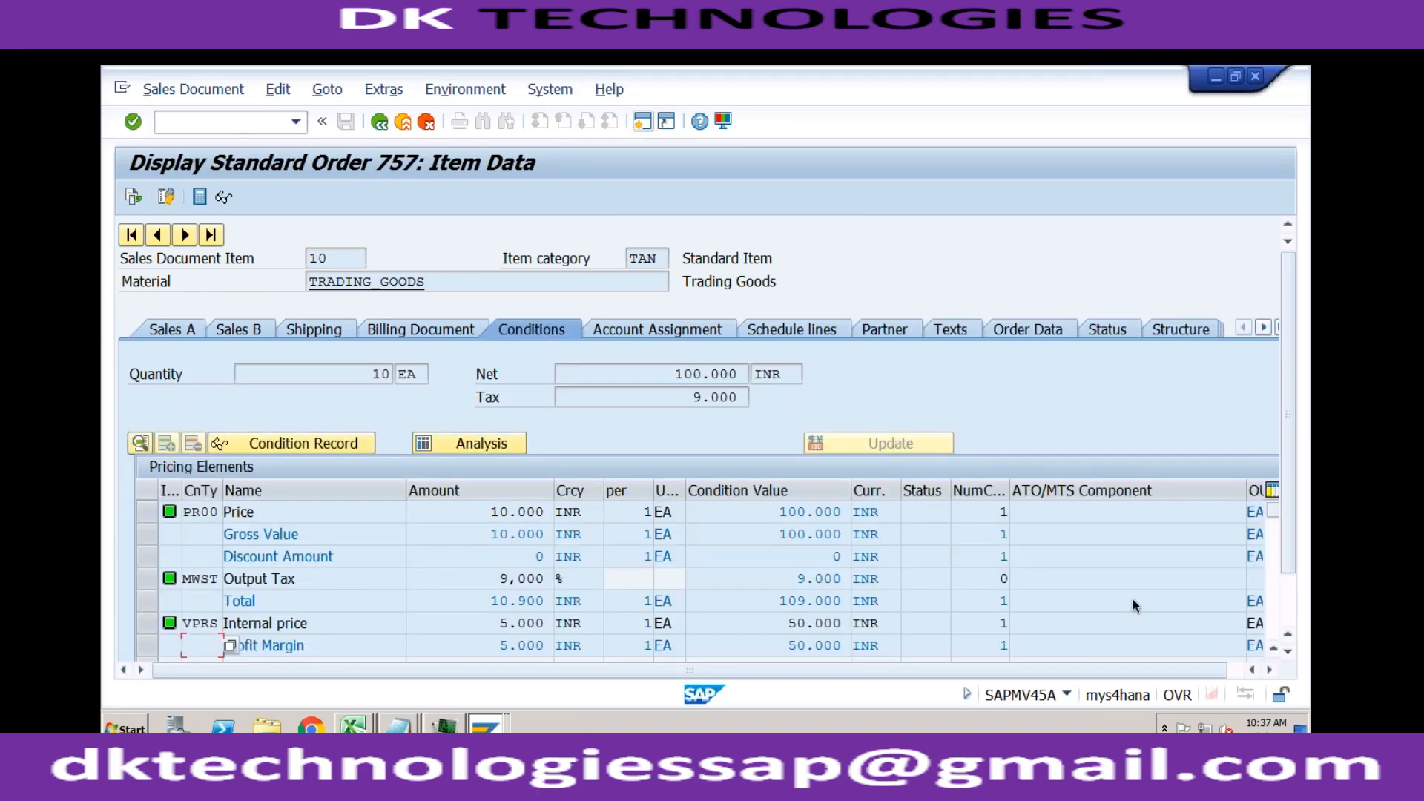
{"action": "scroll", "coordinate": [1287, 643], "scroll_direction": "down", "scroll_amount": 1}
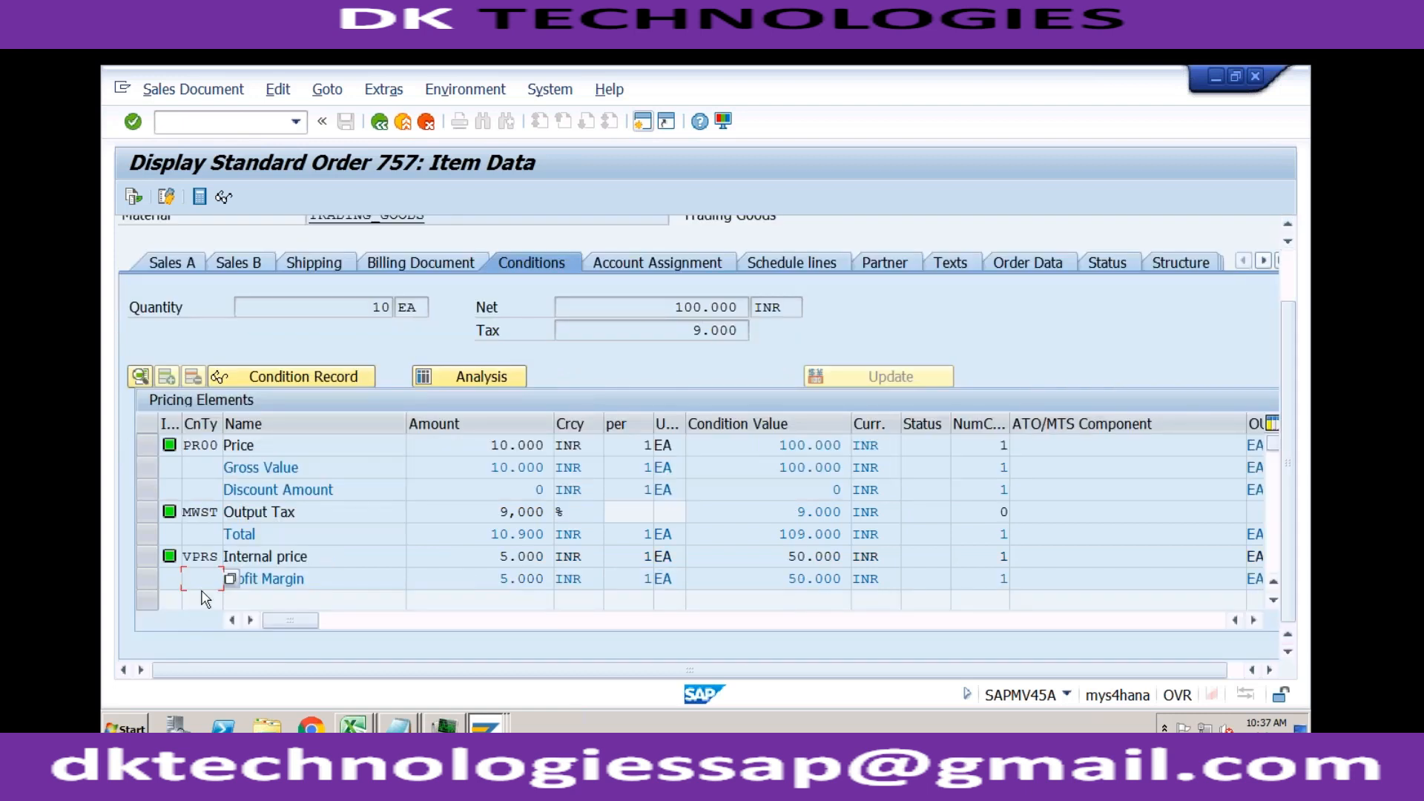
{"action": "left_click", "coordinate": [230, 579]}
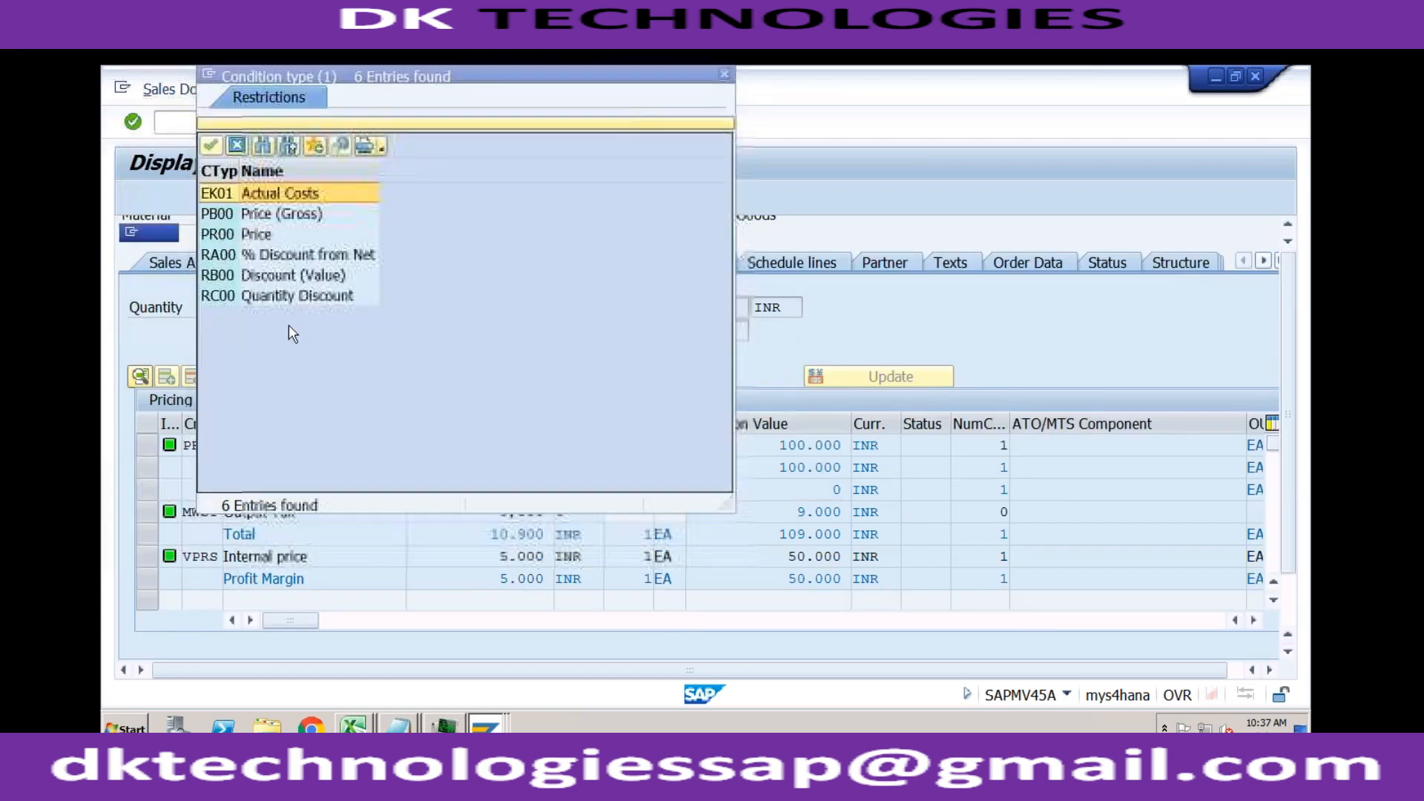
{"action": "left_click", "coordinate": [231, 256]}
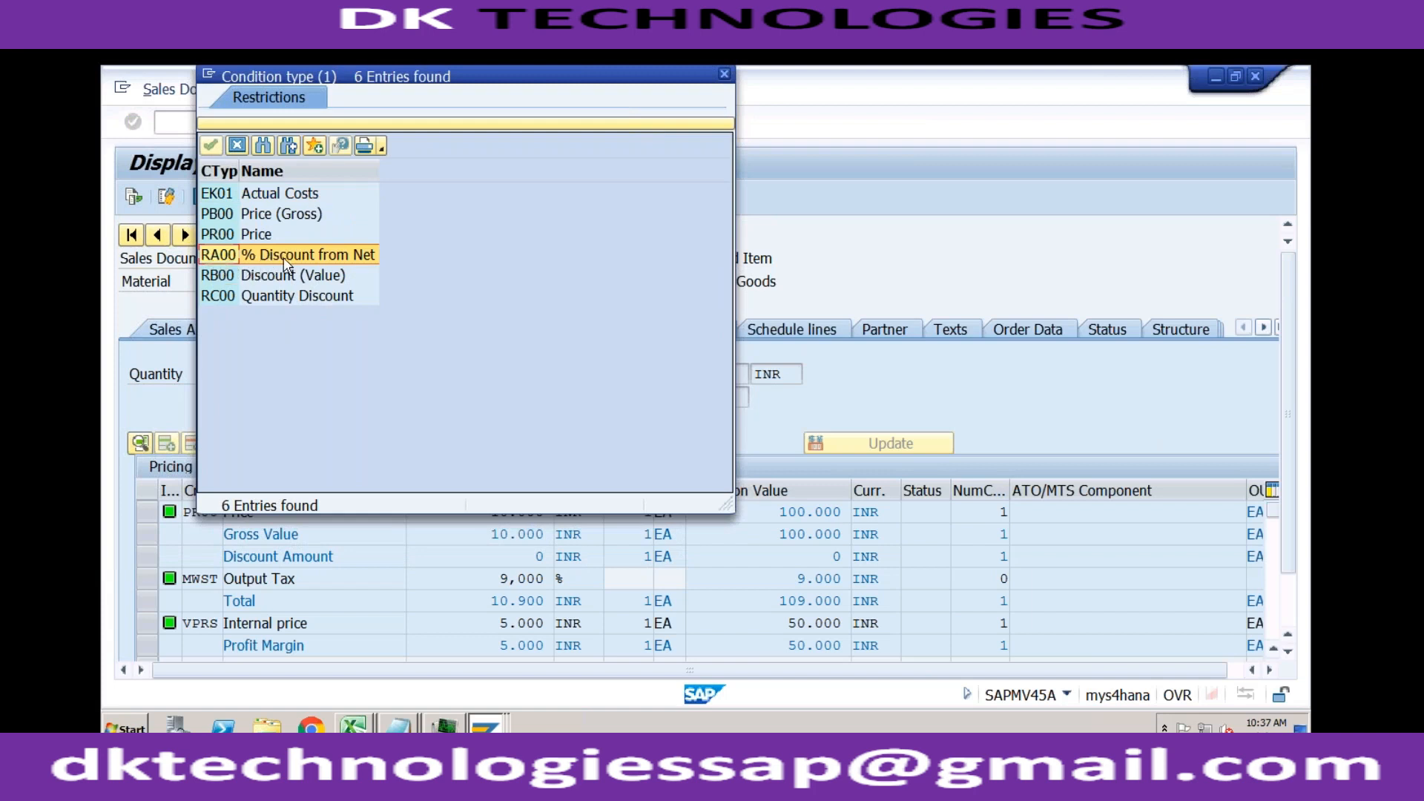
Step: Return to the PR00 condition type details and review the condition class values again, leaving the list without a selection
{"action": "left_click", "coordinate": [481, 720]}
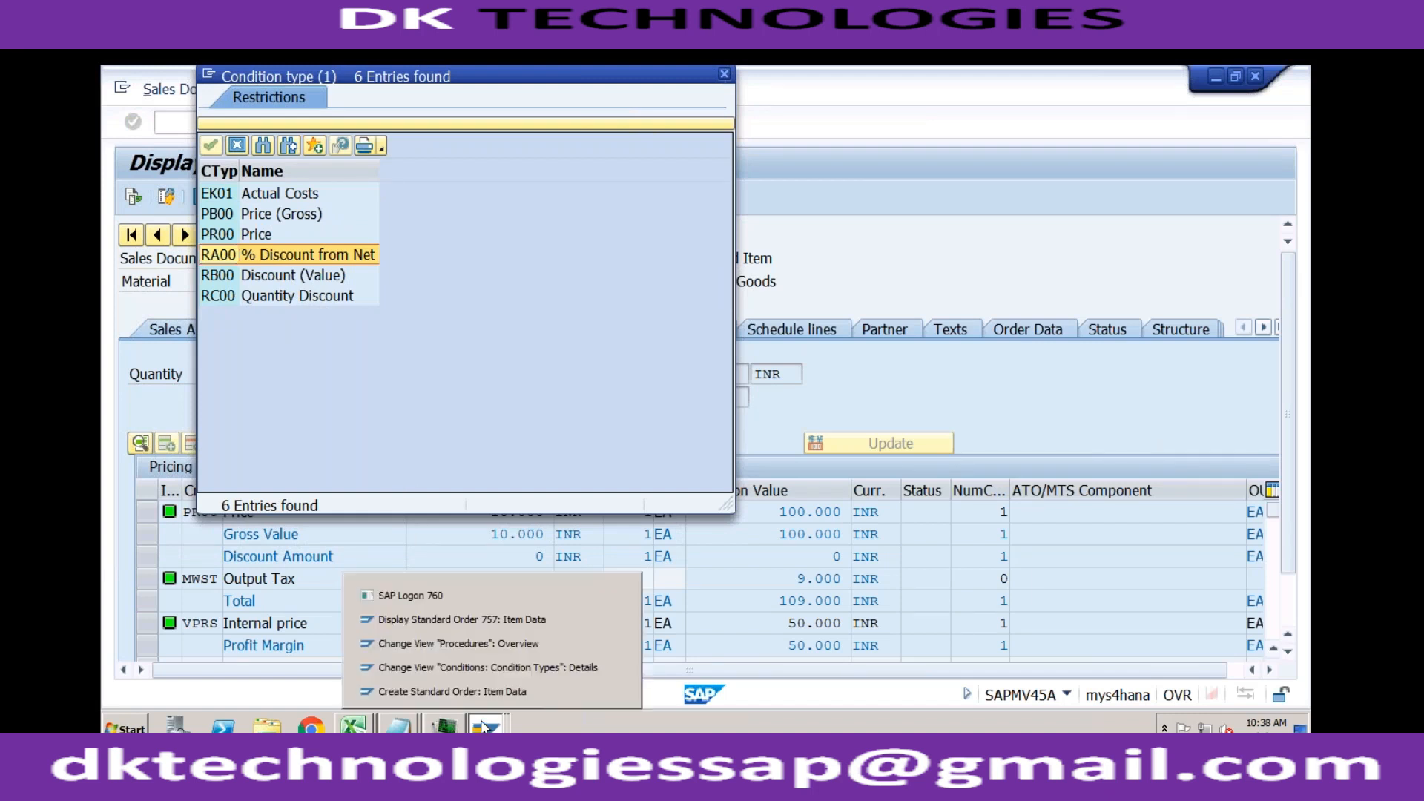
{"action": "left_click", "coordinate": [484, 666]}
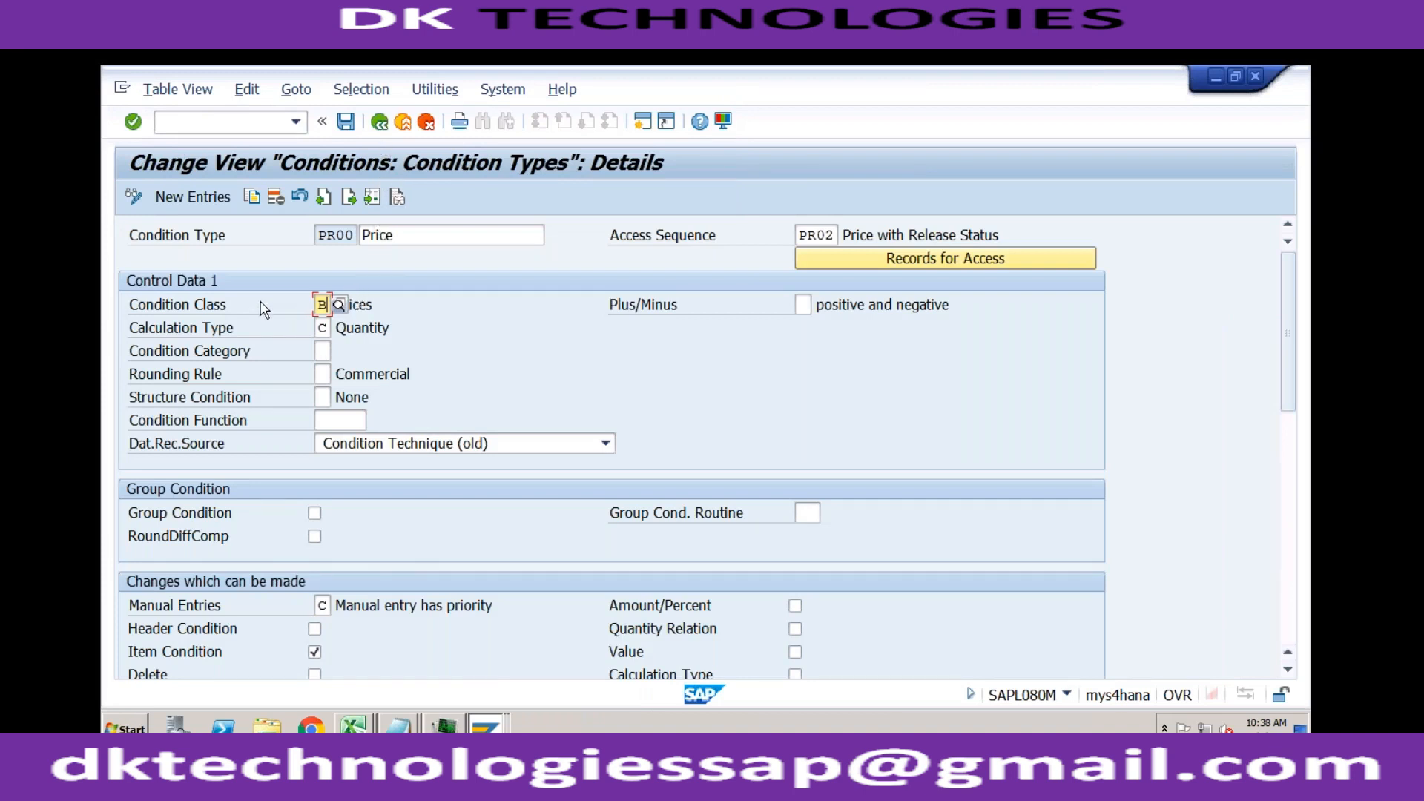
{"action": "left_click", "coordinate": [339, 305]}
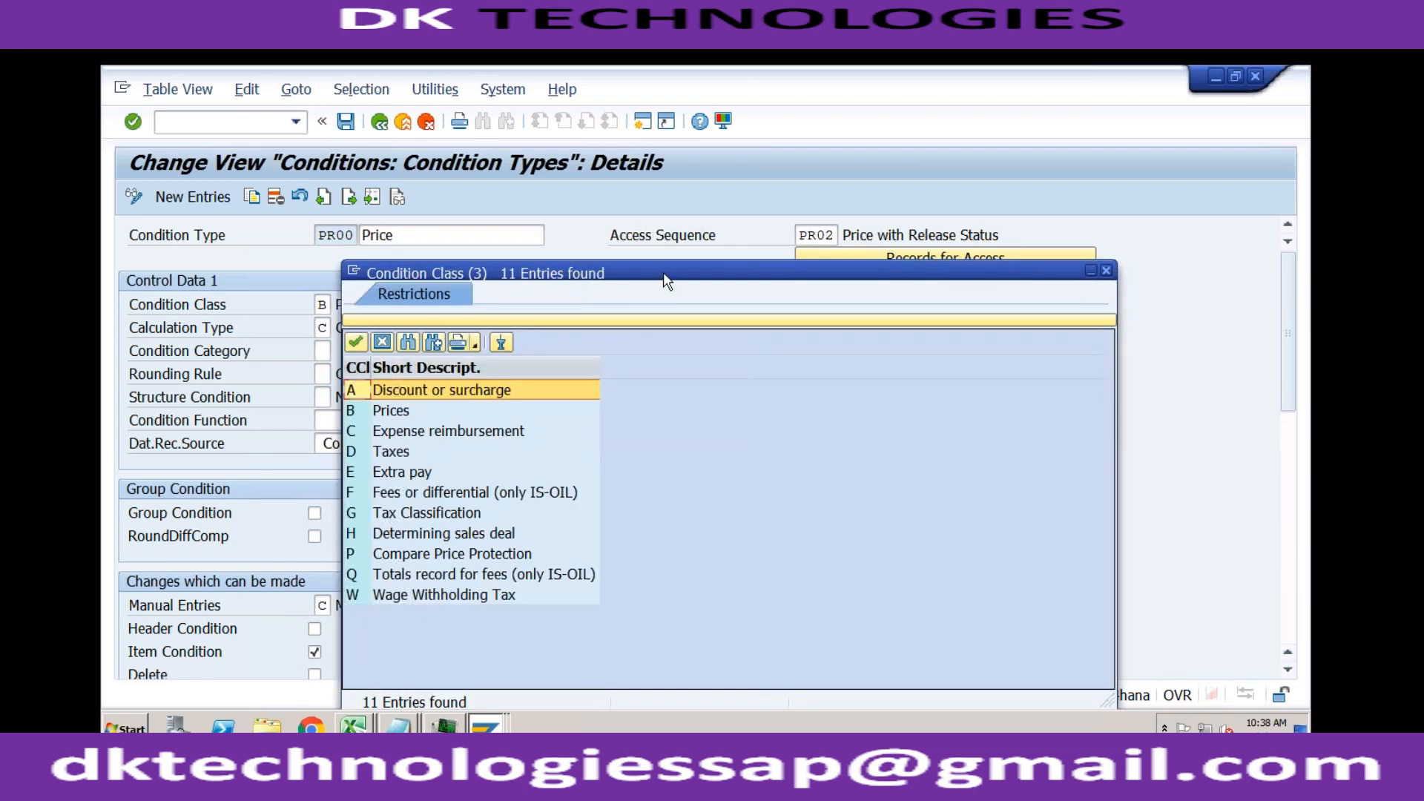
{"action": "left_click_drag", "start_coordinate": [648, 266], "coordinate": [540, 104]}
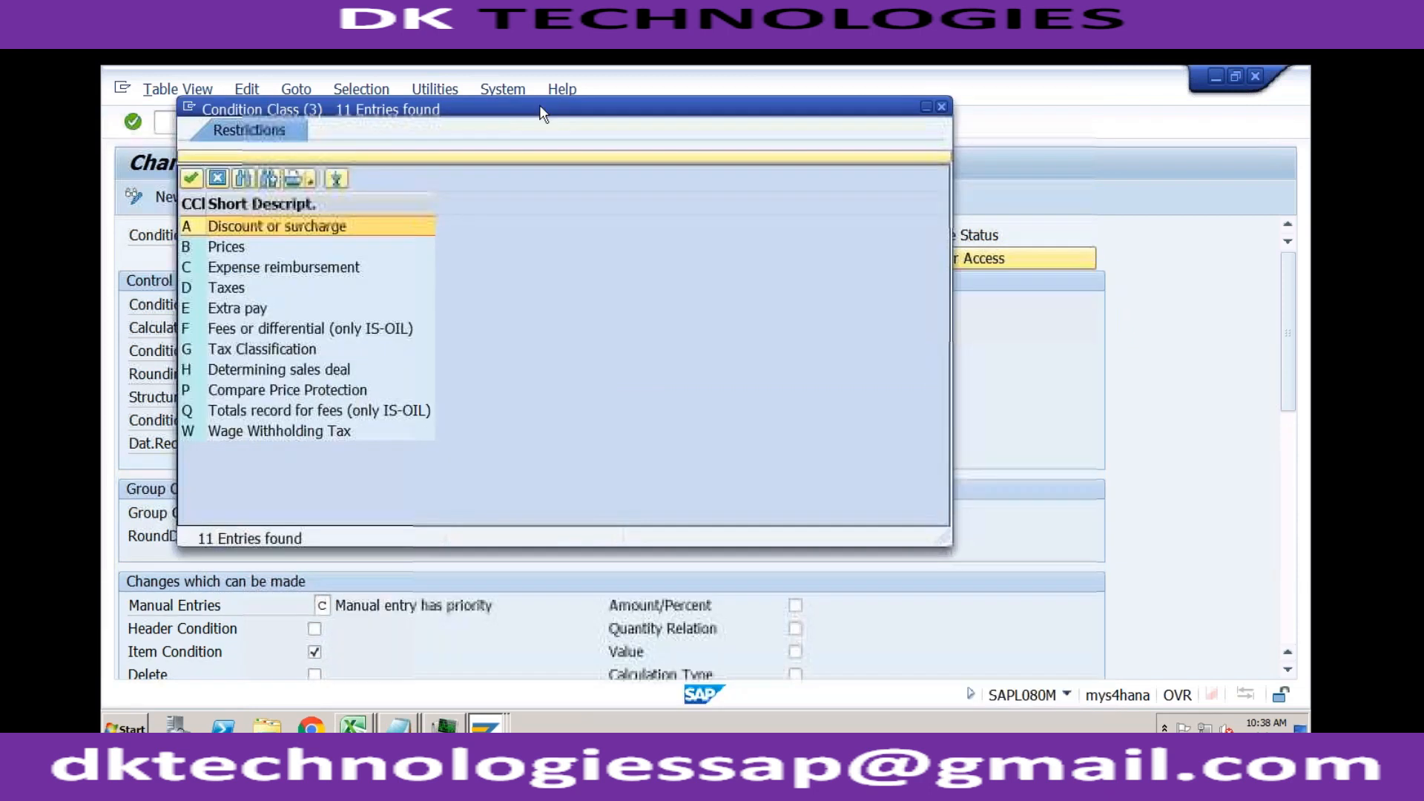
{"action": "left_click", "coordinate": [941, 107]}
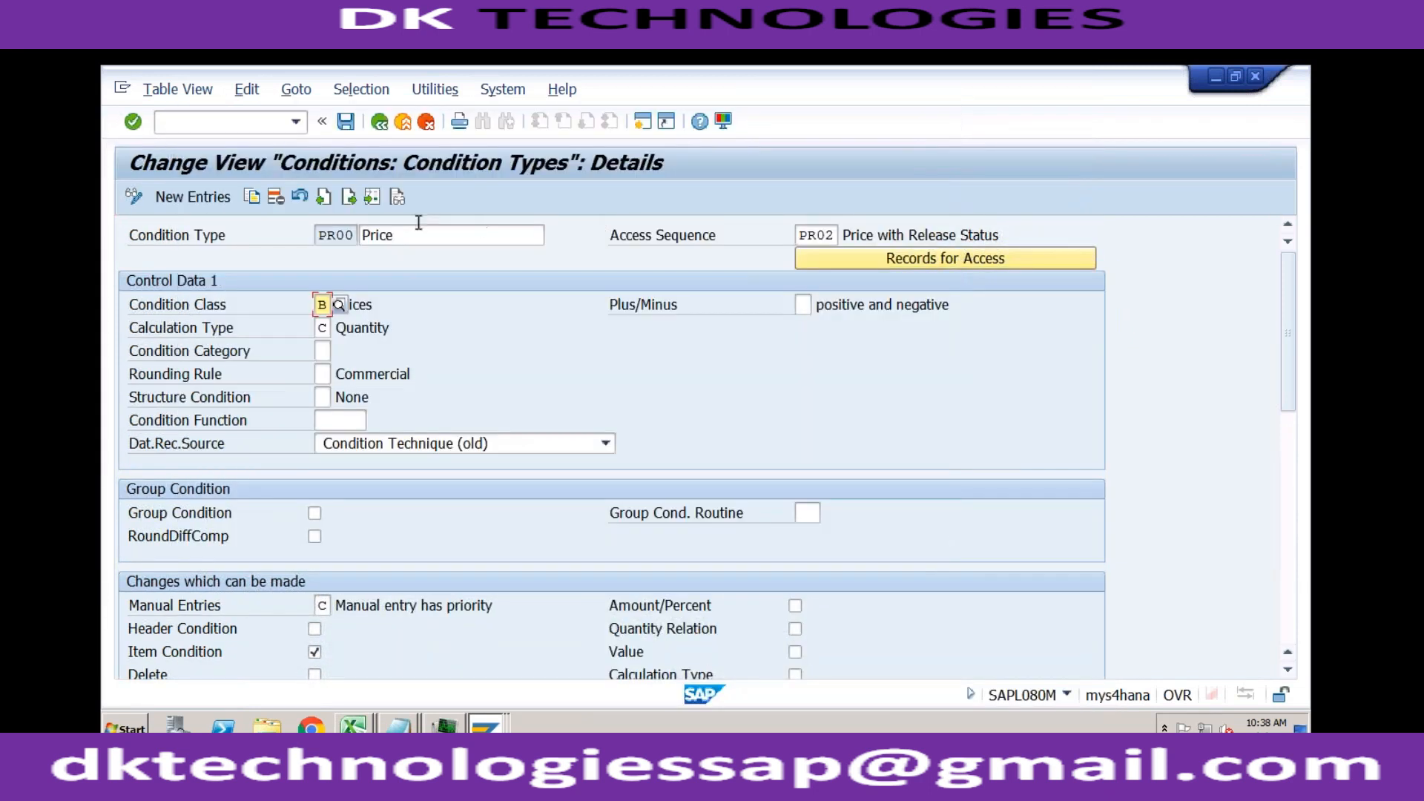
Step: Open the details of condition type RA00 from the condition types overview and display its possible condition class values
{"action": "left_click", "coordinate": [379, 122]}
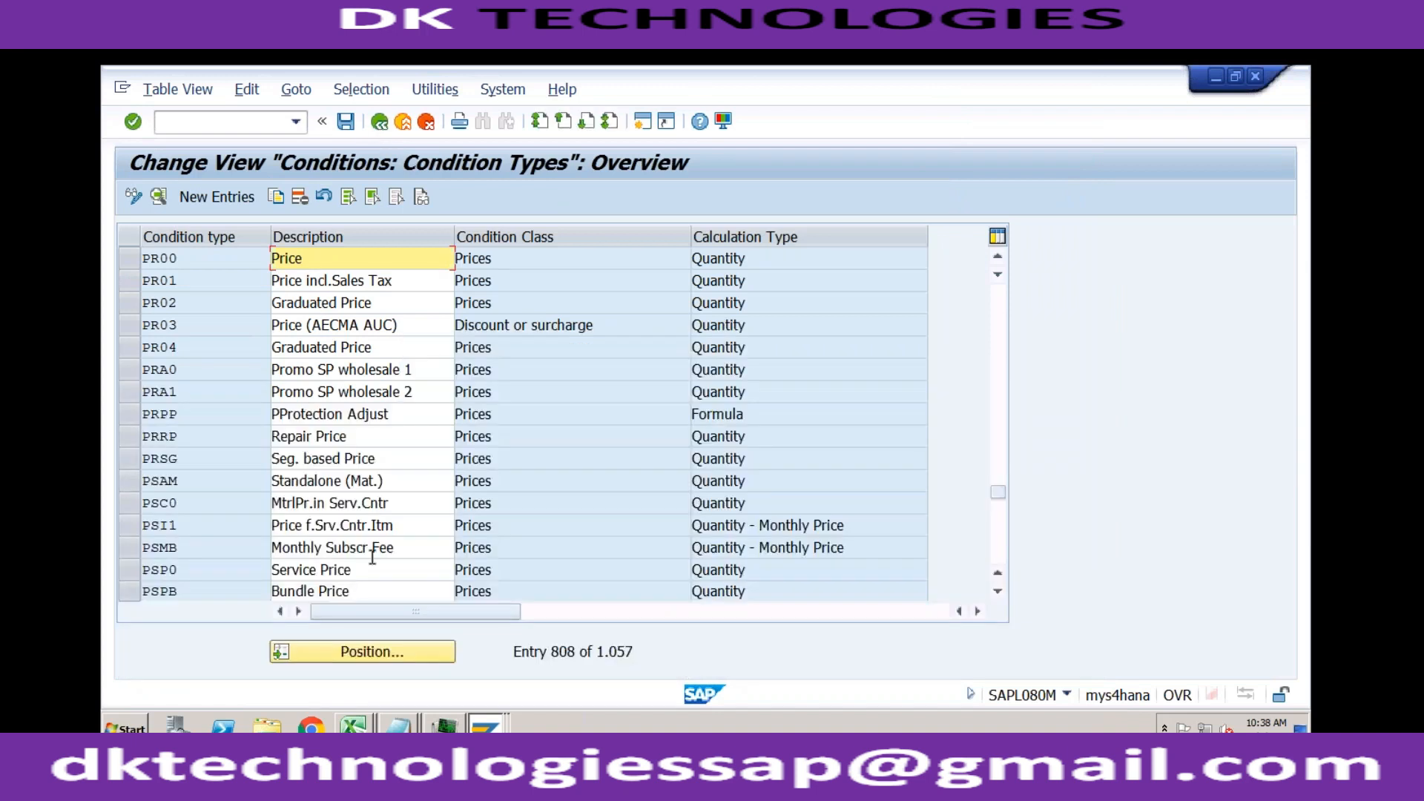
{"action": "left_click", "coordinate": [367, 658]}
{"action": "type", "text": "ra00"}
{"action": "key", "text": "Return"}
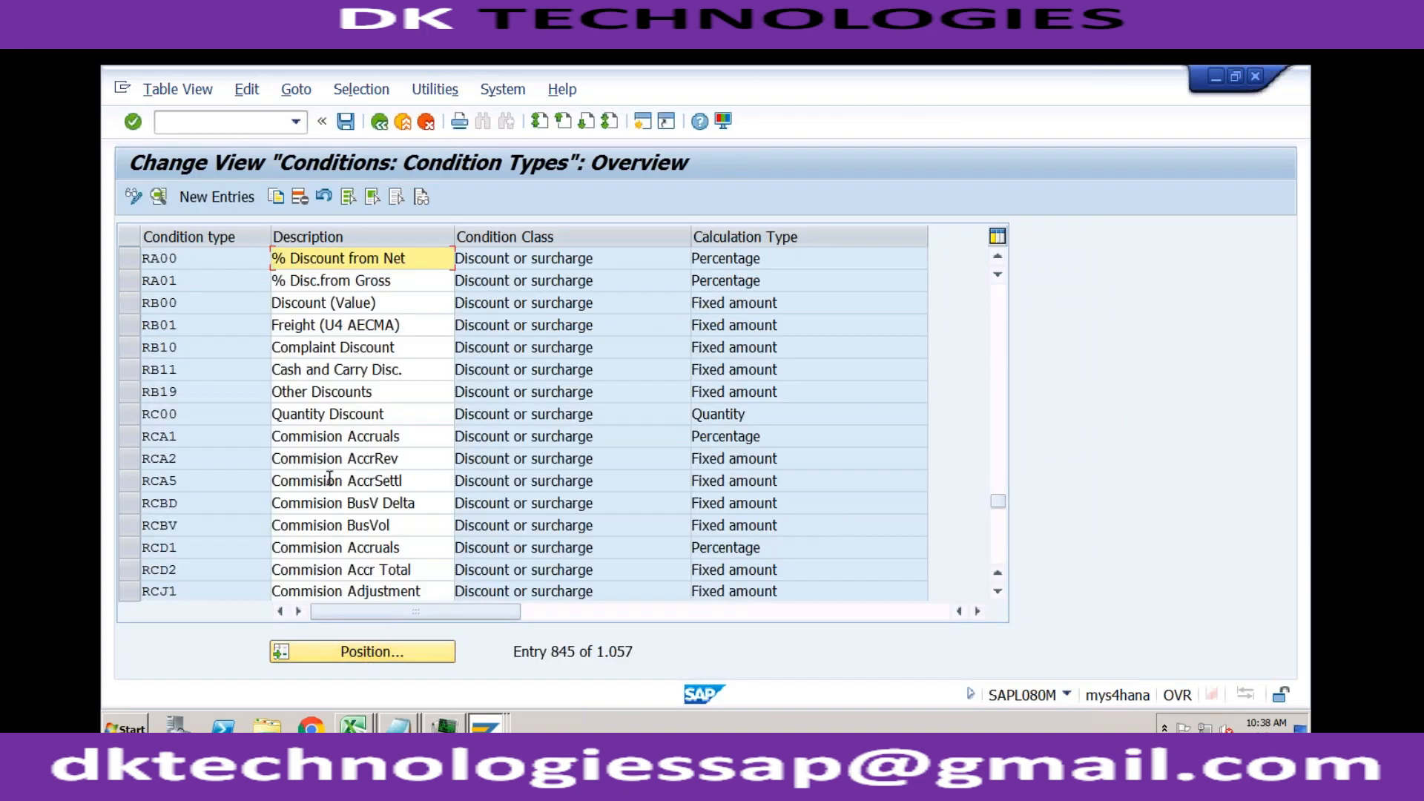
{"action": "double_click", "coordinate": [364, 261]}
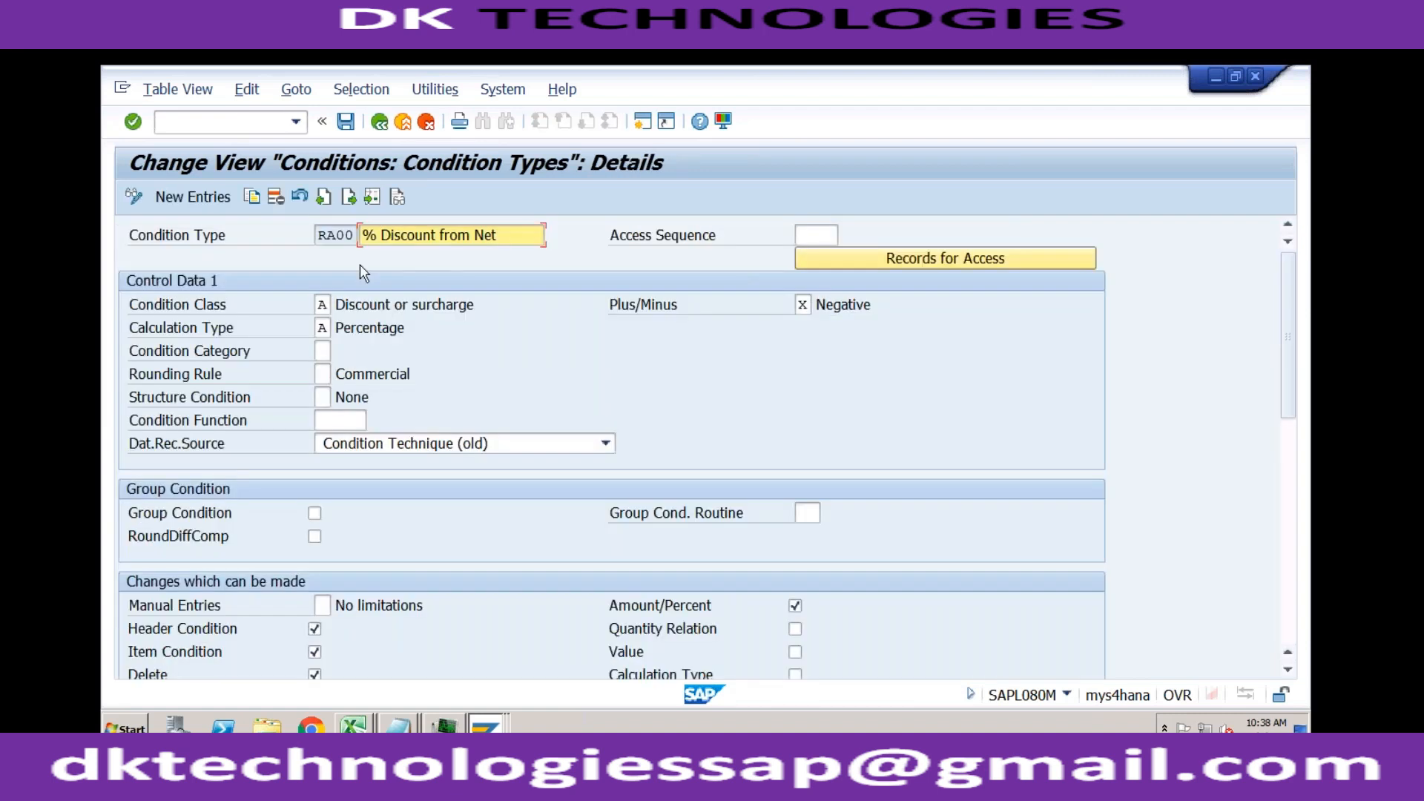
{"action": "left_click", "coordinate": [323, 304]}
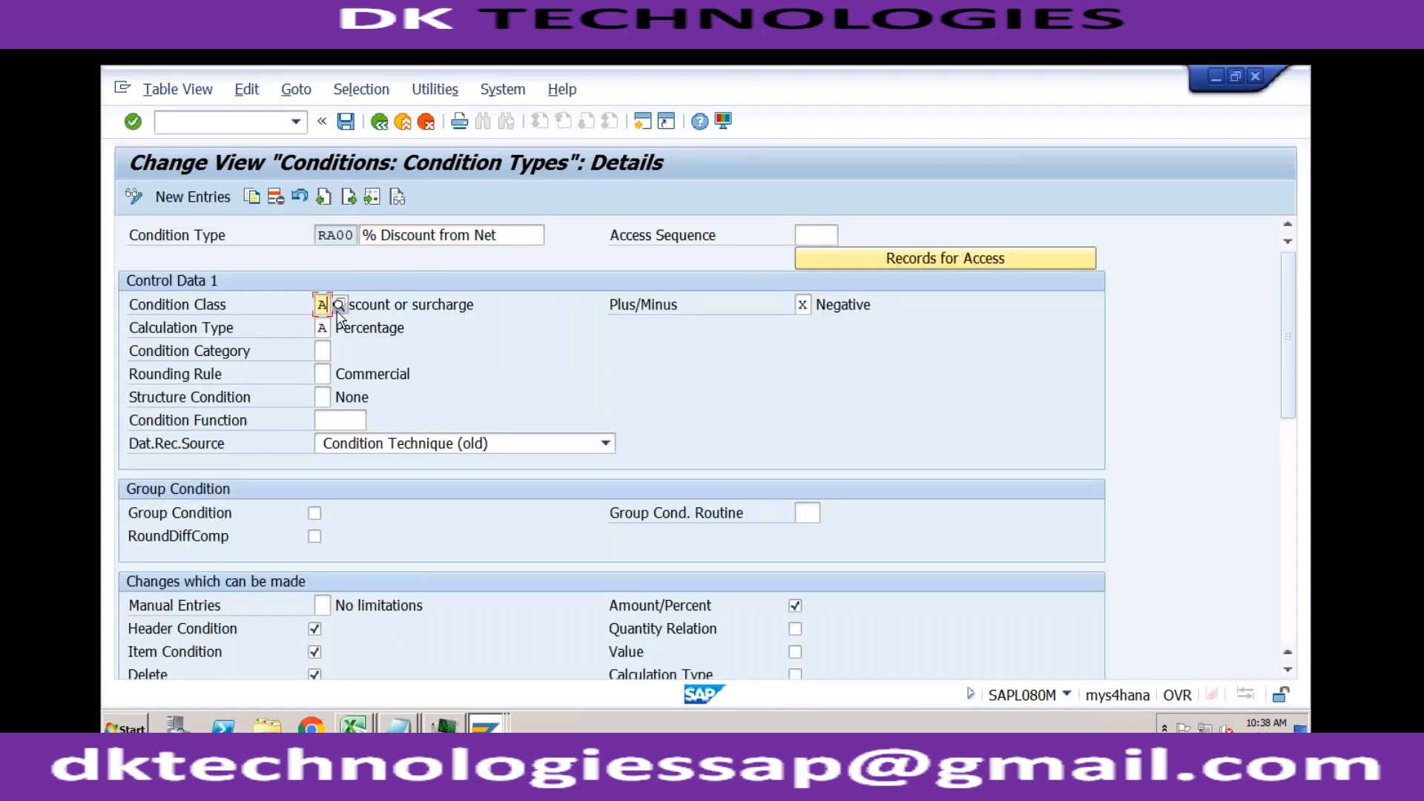
{"action": "left_click", "coordinate": [339, 304]}
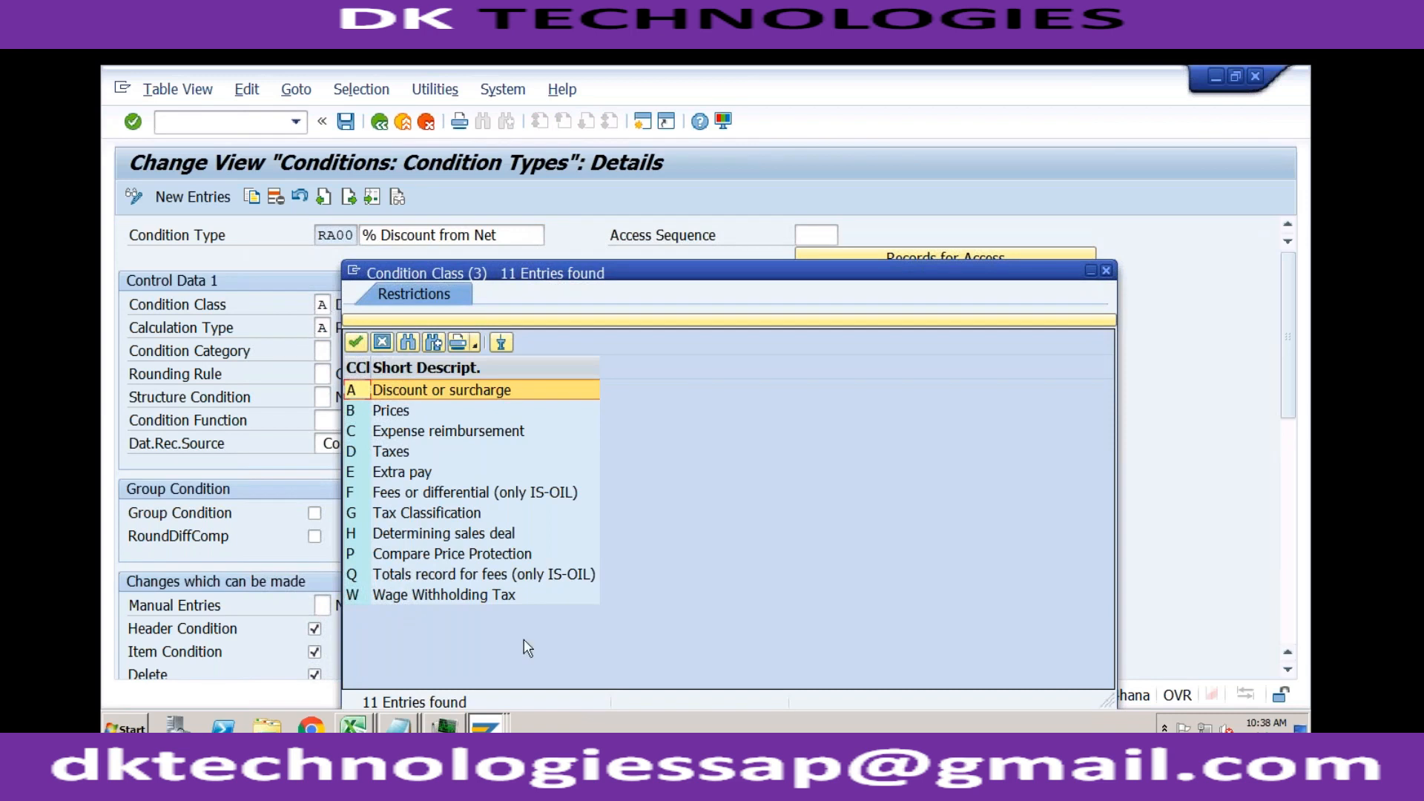
Step: Switch back to the displayed order's item data and close the condition type list to show the pricing elements
{"action": "left_click", "coordinate": [486, 725]}
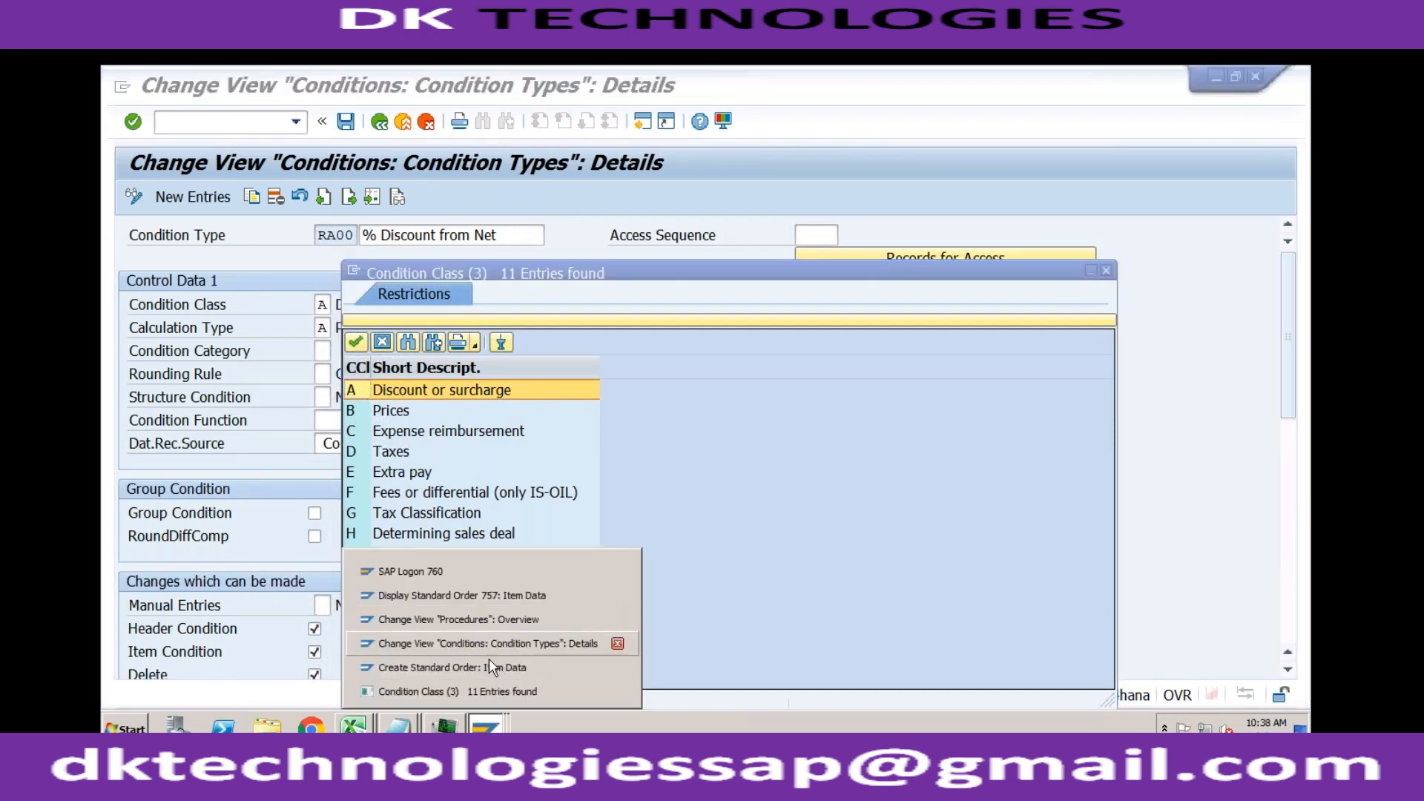
{"action": "left_click", "coordinate": [489, 598]}
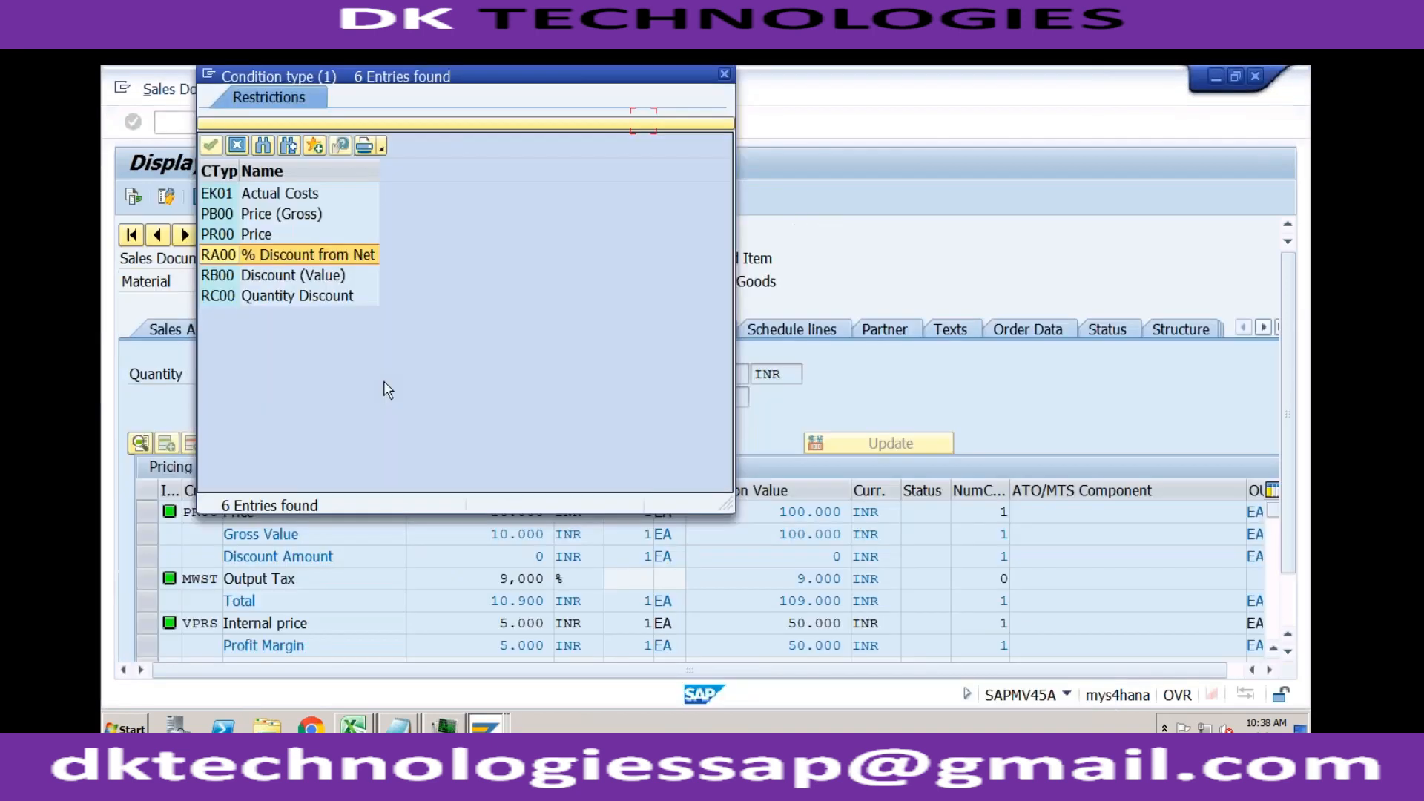
{"action": "left_click", "coordinate": [724, 75]}
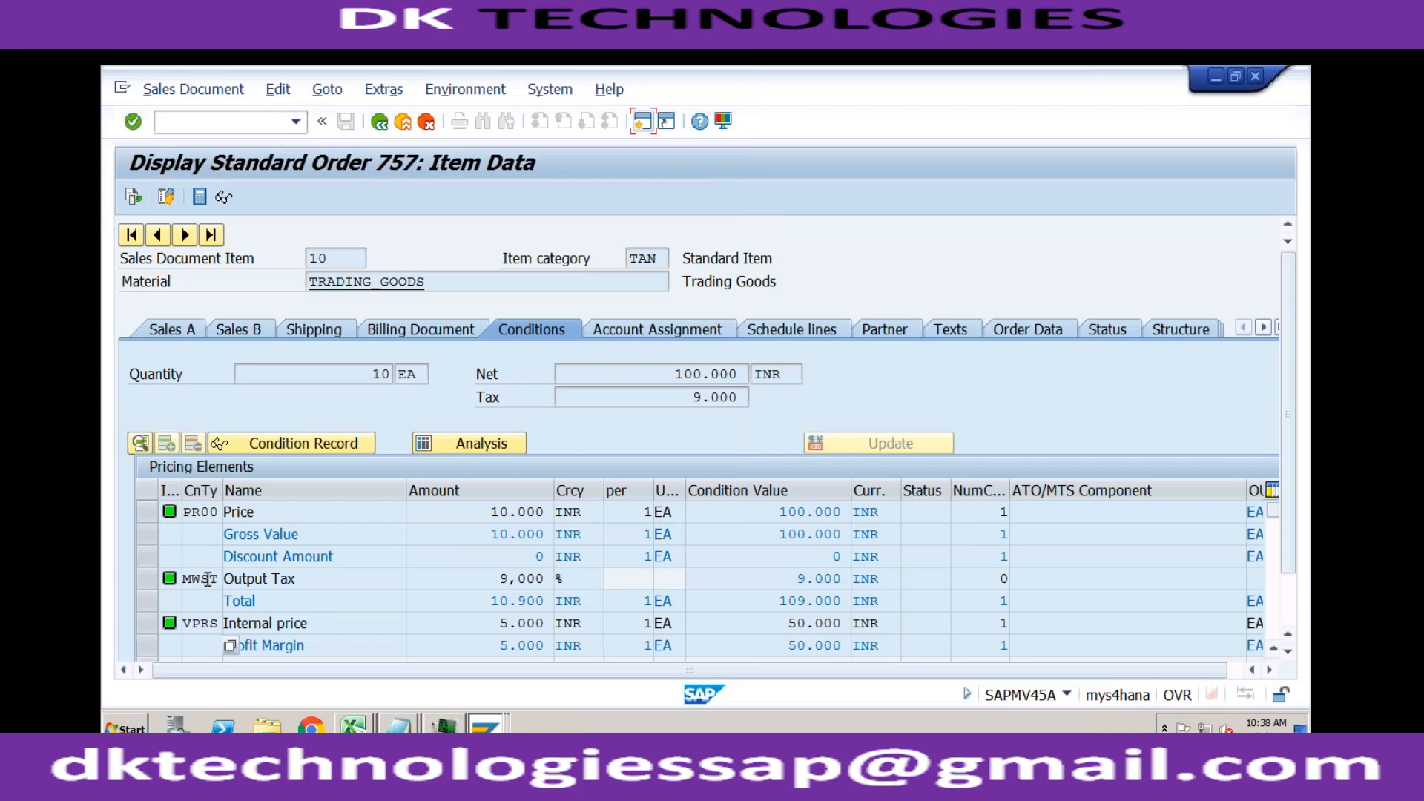
Step: Highlight the MWST output tax condition in the order, then return to the condition types overview, closing RA00's condition class list and details
{"action": "left_click_drag", "start_coordinate": [186, 578], "coordinate": [221, 579]}
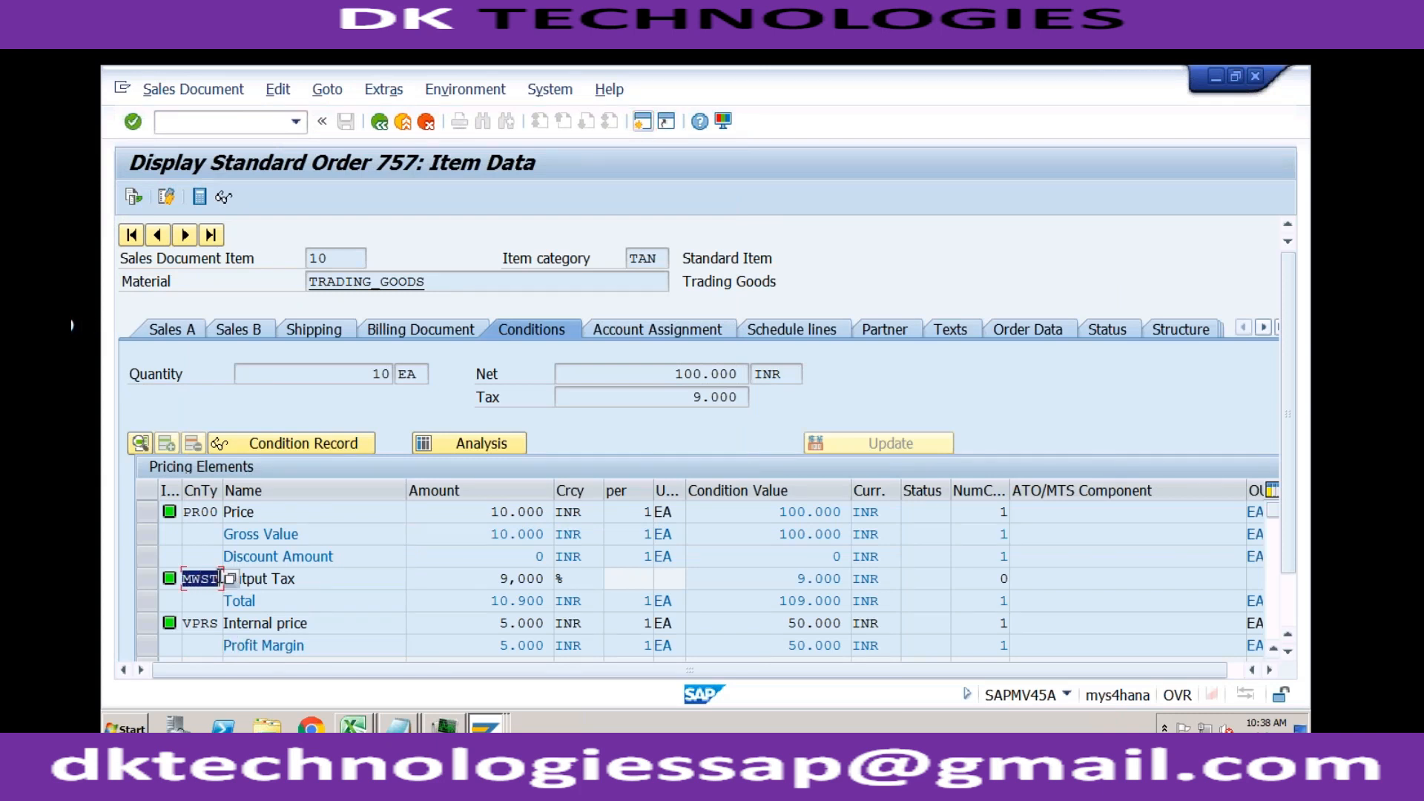
{"action": "left_click", "coordinate": [493, 726]}
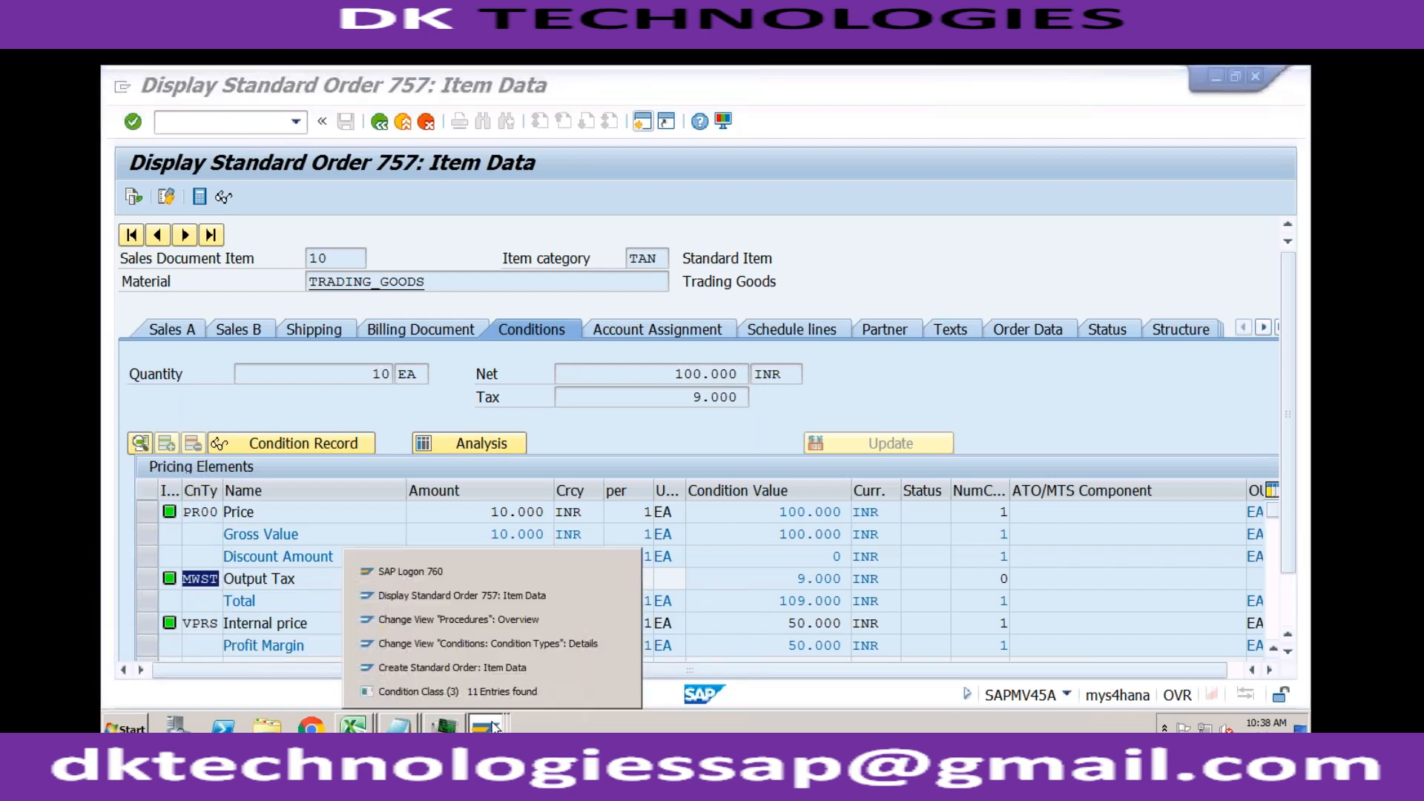
{"action": "left_click", "coordinate": [501, 643]}
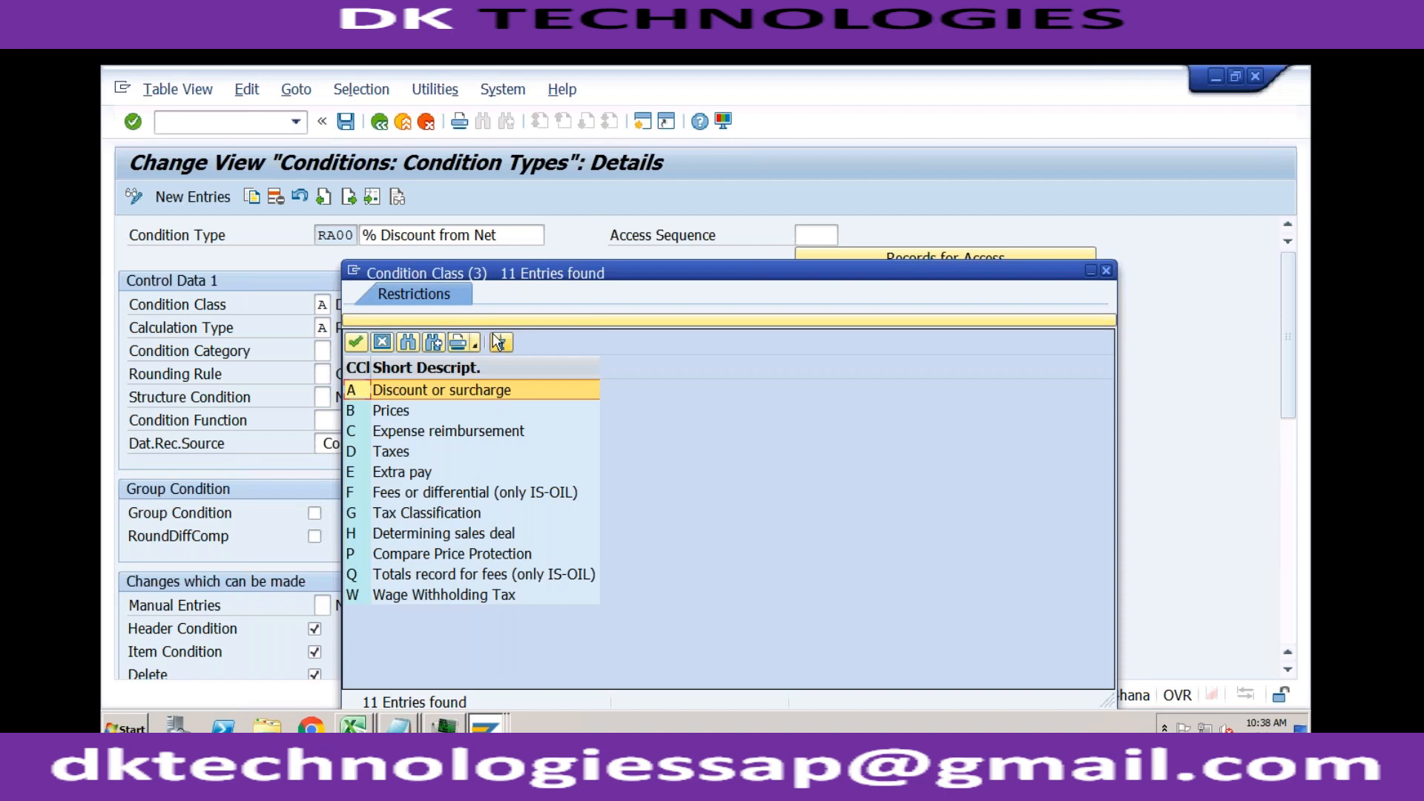
{"action": "left_click_drag", "start_coordinate": [664, 264], "coordinate": [448, 167]}
{"action": "left_click", "coordinate": [890, 173]}
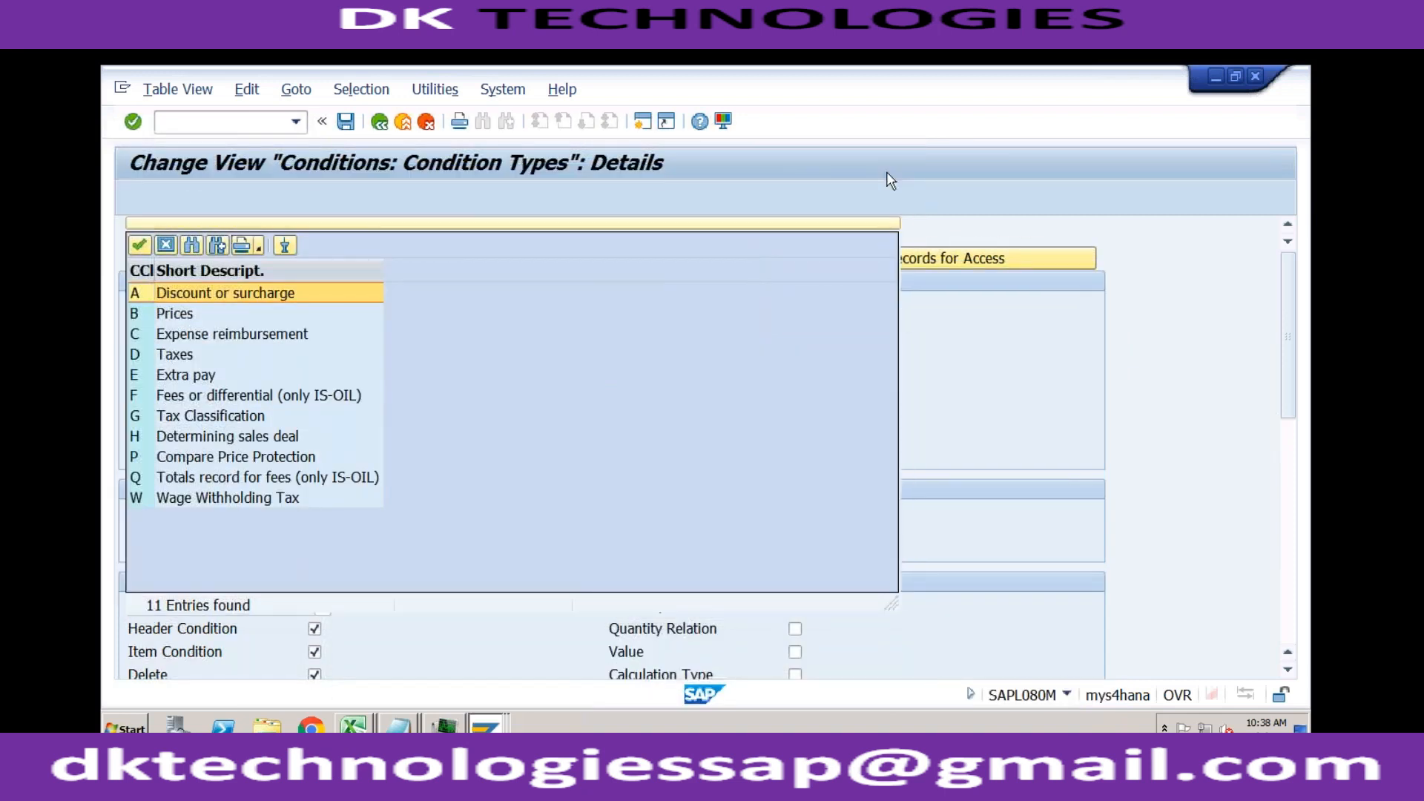
{"action": "left_click", "coordinate": [379, 124]}
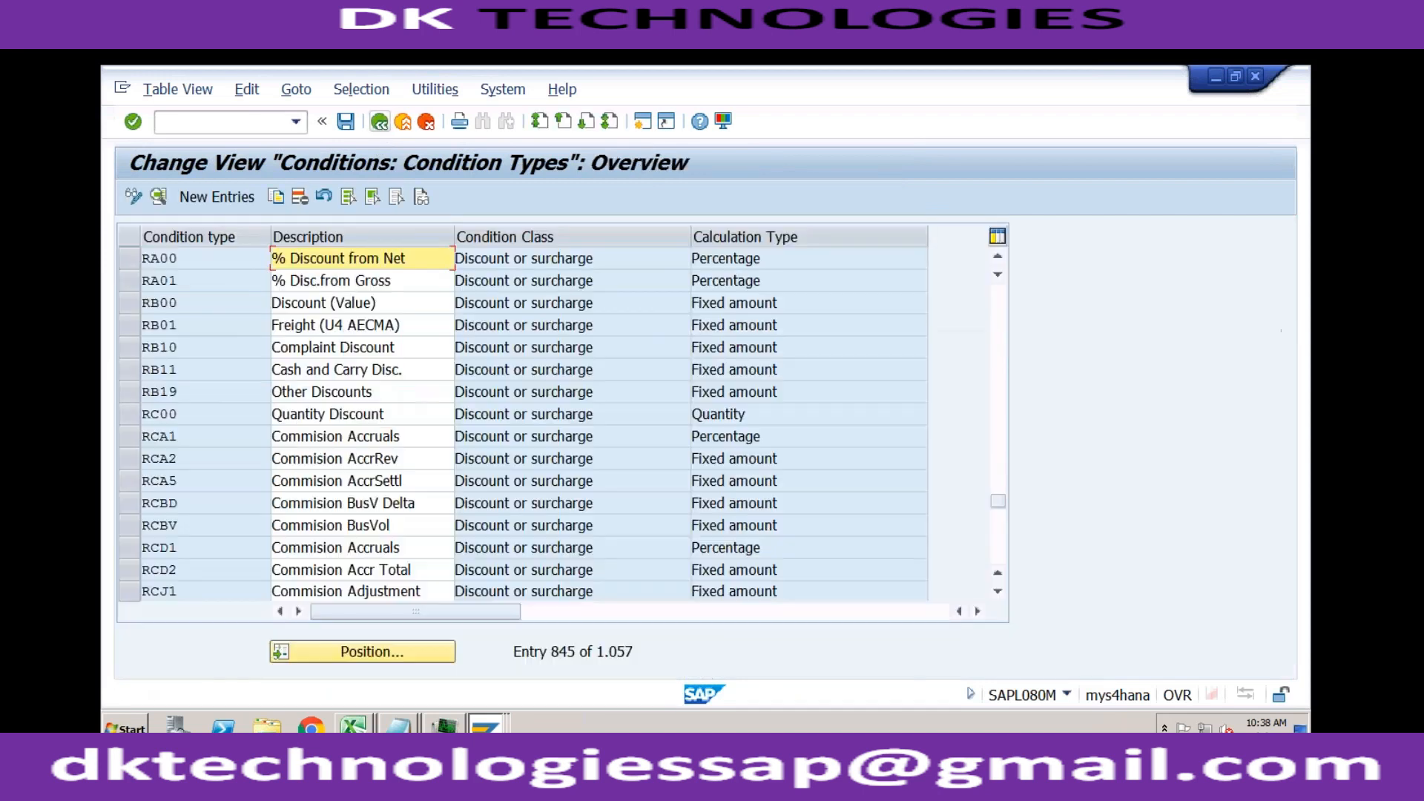
Step: Find condition type MWST in the condition types overview and open its details
{"action": "left_click", "coordinate": [363, 652]}
{"action": "type", "text": "mwst"}
{"action": "key", "text": "Return"}
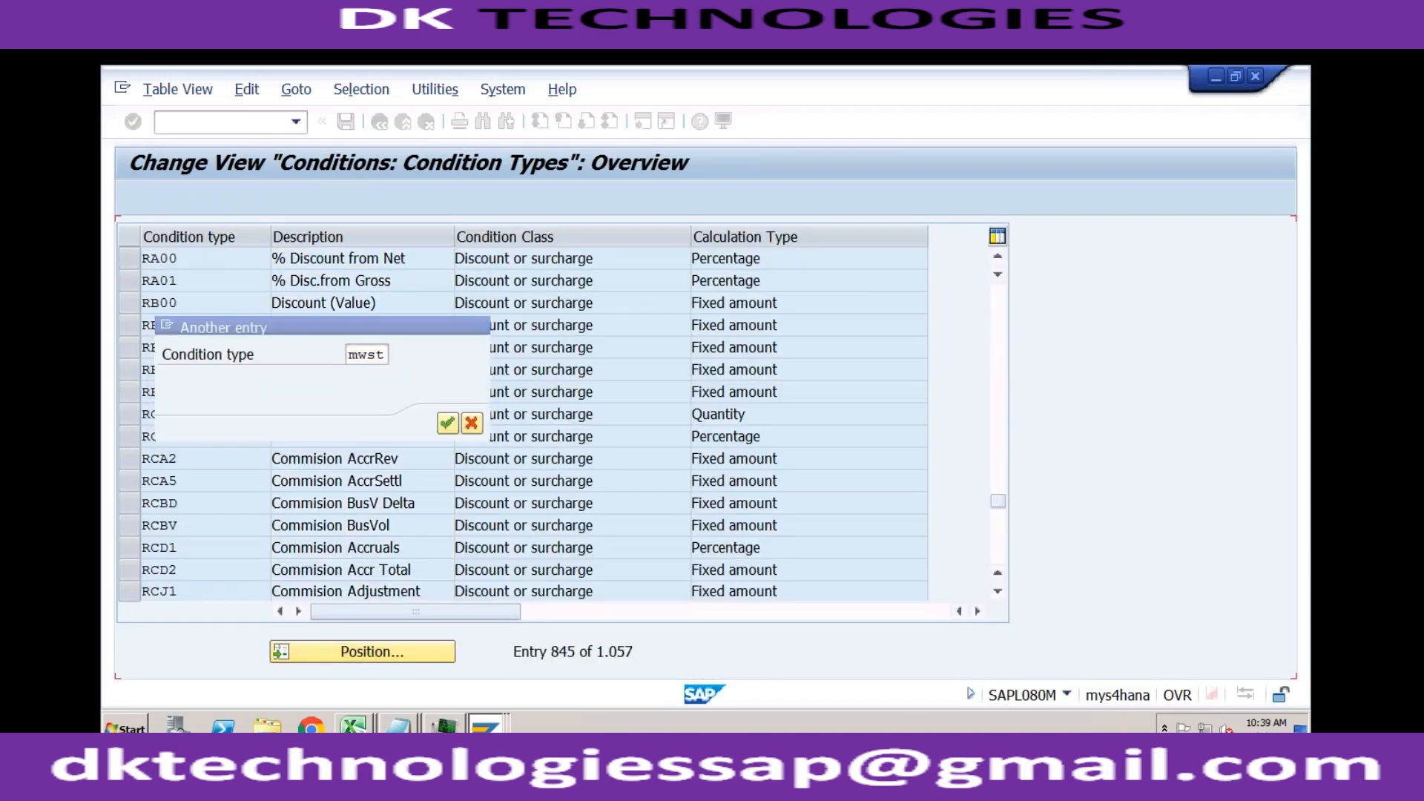
{"action": "double_click", "coordinate": [198, 259]}
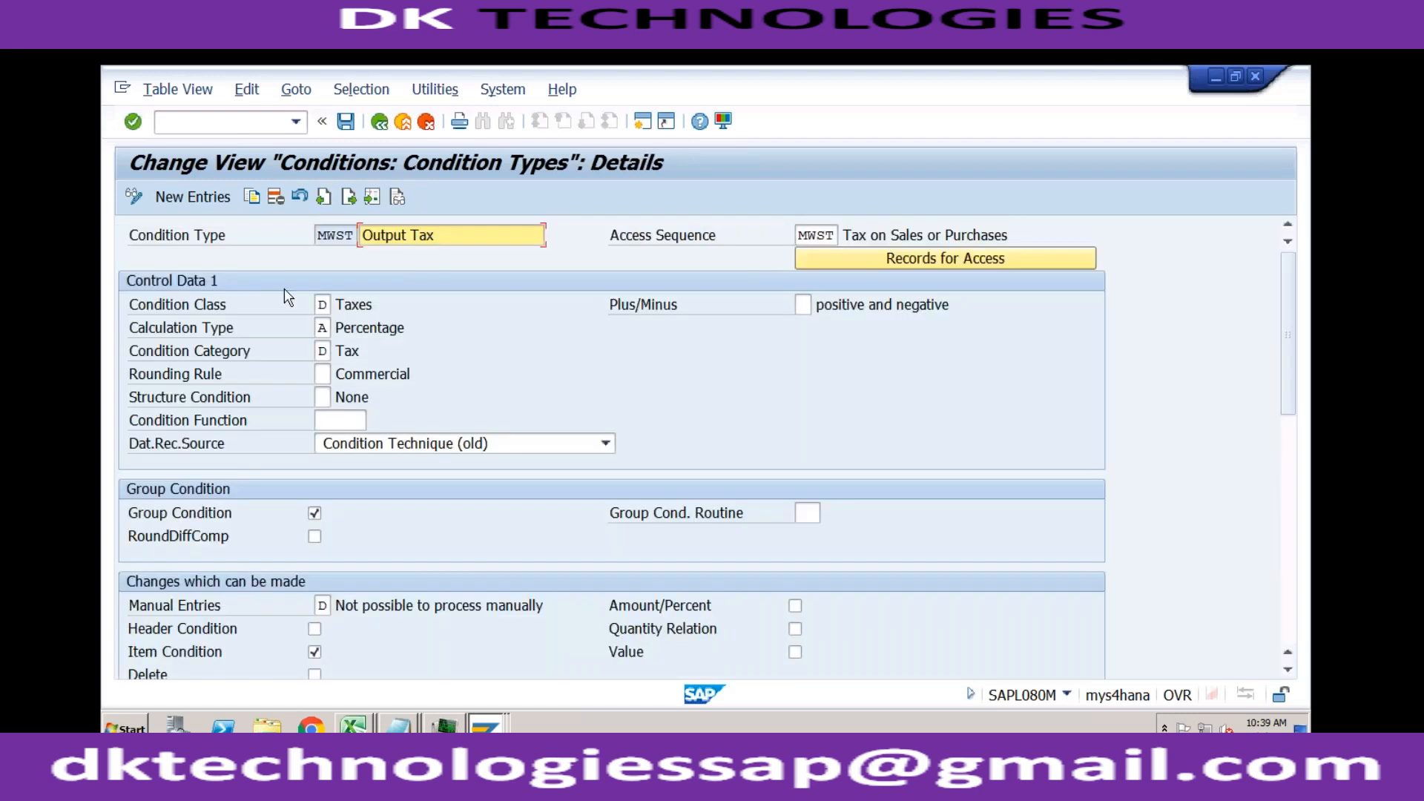
Step: Examine the condition class and calculation type settings of the MWST Output Tax condition type
{"action": "left_click", "coordinate": [322, 304]}
{"action": "left_click", "coordinate": [373, 307]}
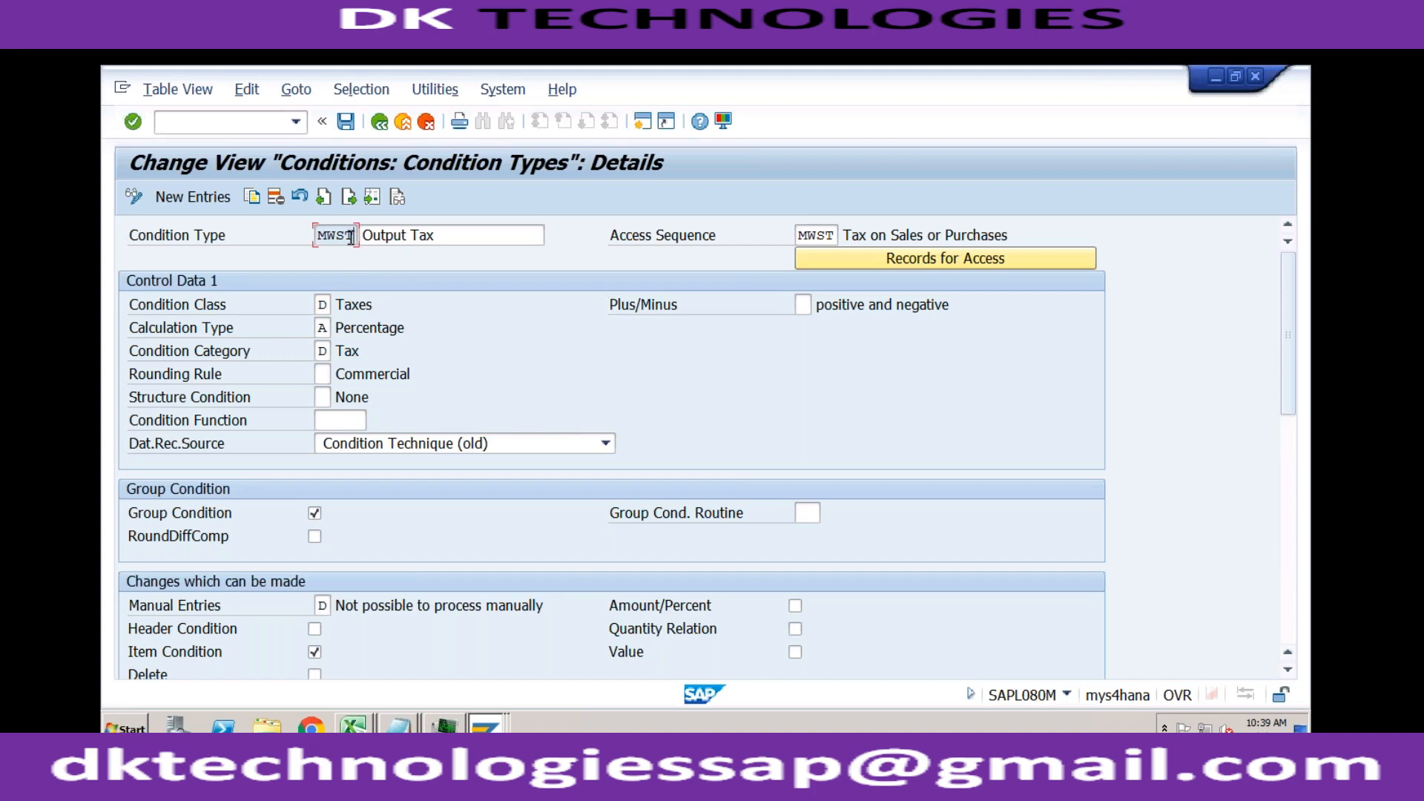
{"action": "left_click", "coordinate": [325, 304]}
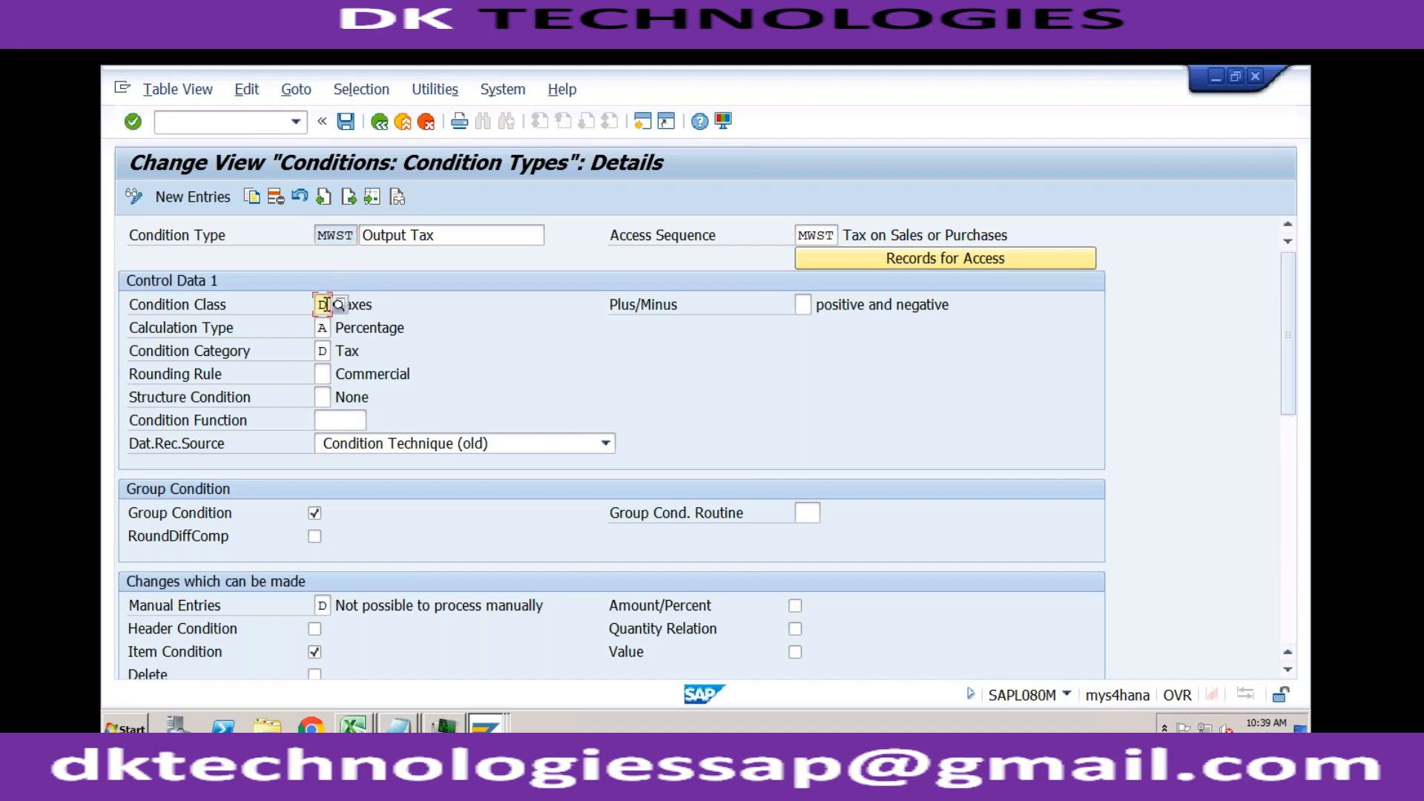
{"action": "left_click", "coordinate": [228, 306]}
{"action": "left_click", "coordinate": [324, 326]}
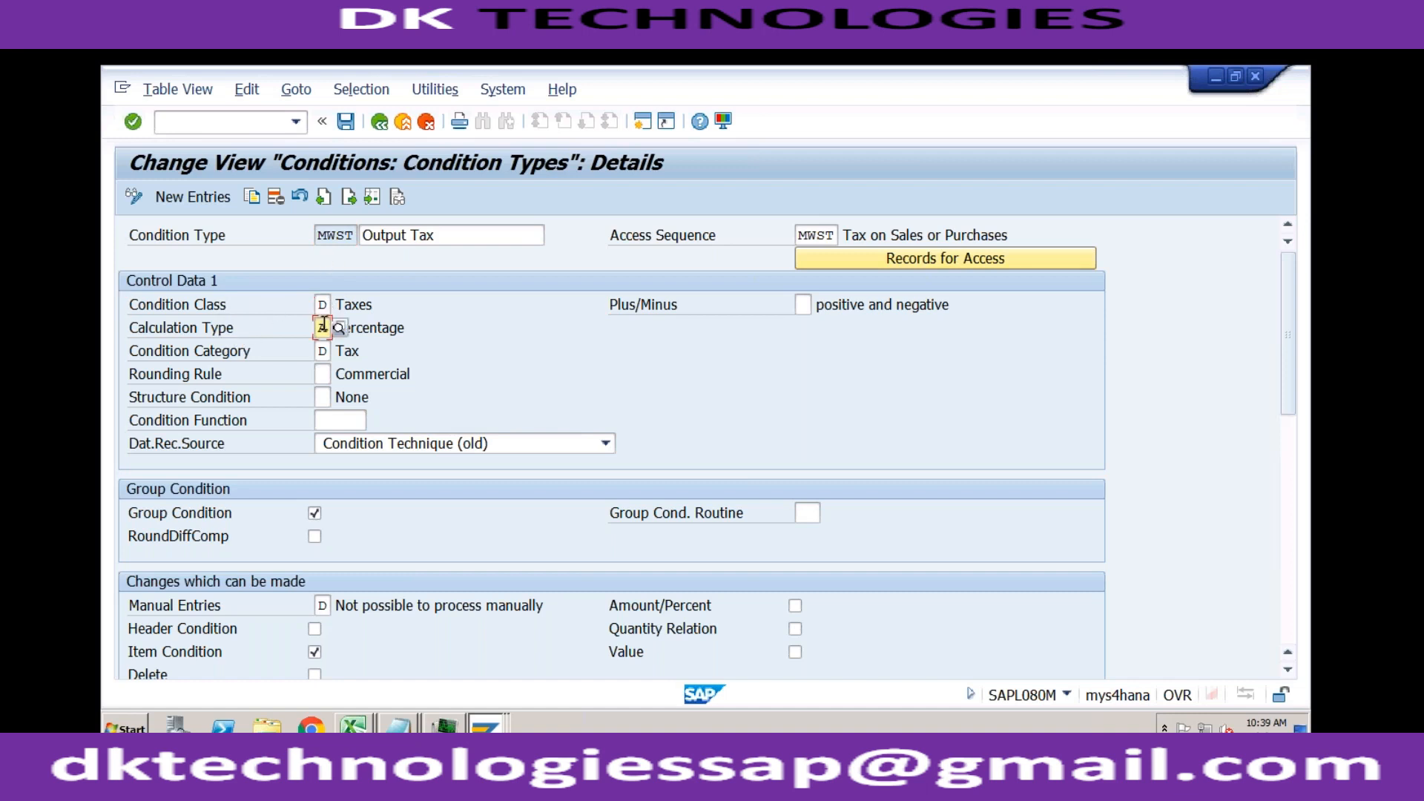
{"action": "left_click", "coordinate": [414, 236]}
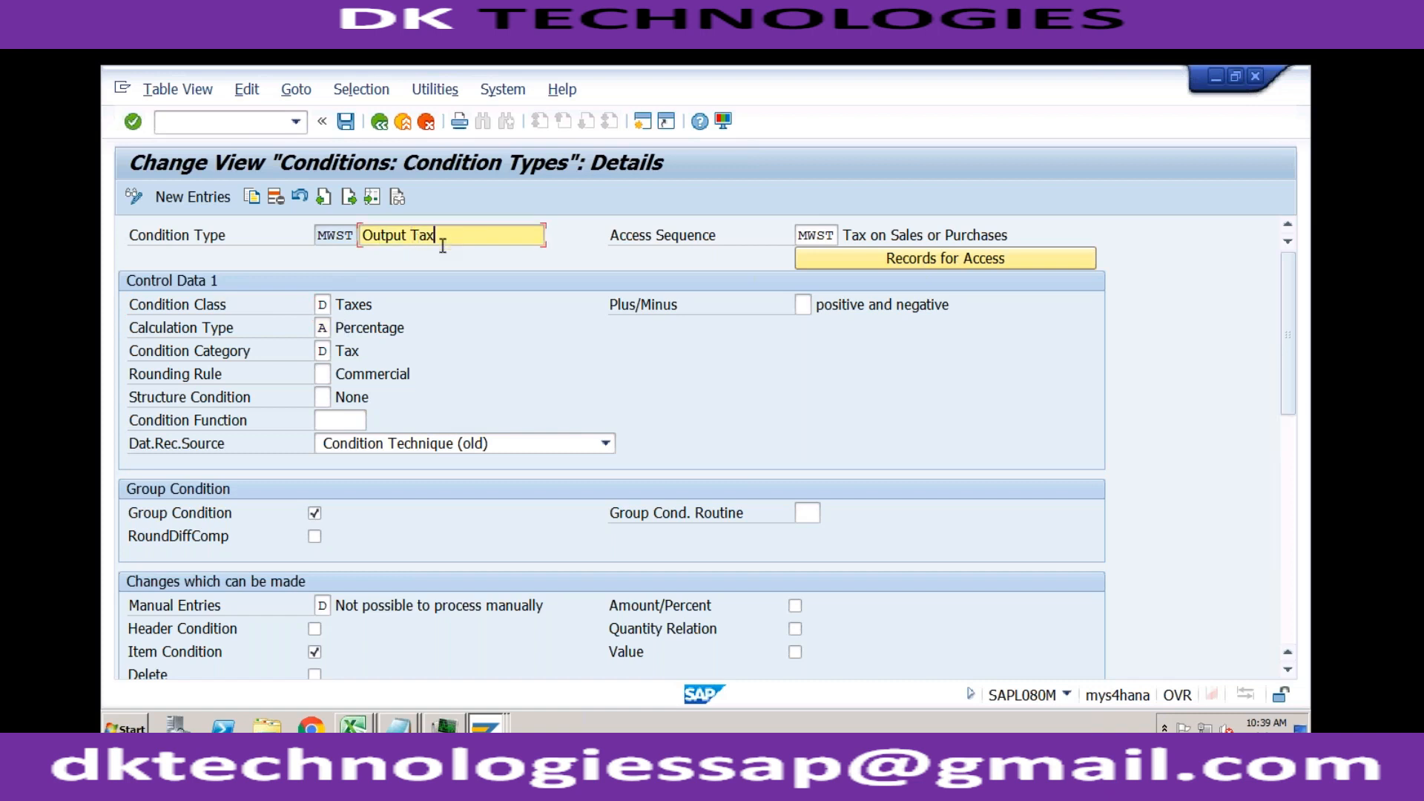
{"action": "left_click", "coordinate": [371, 328]}
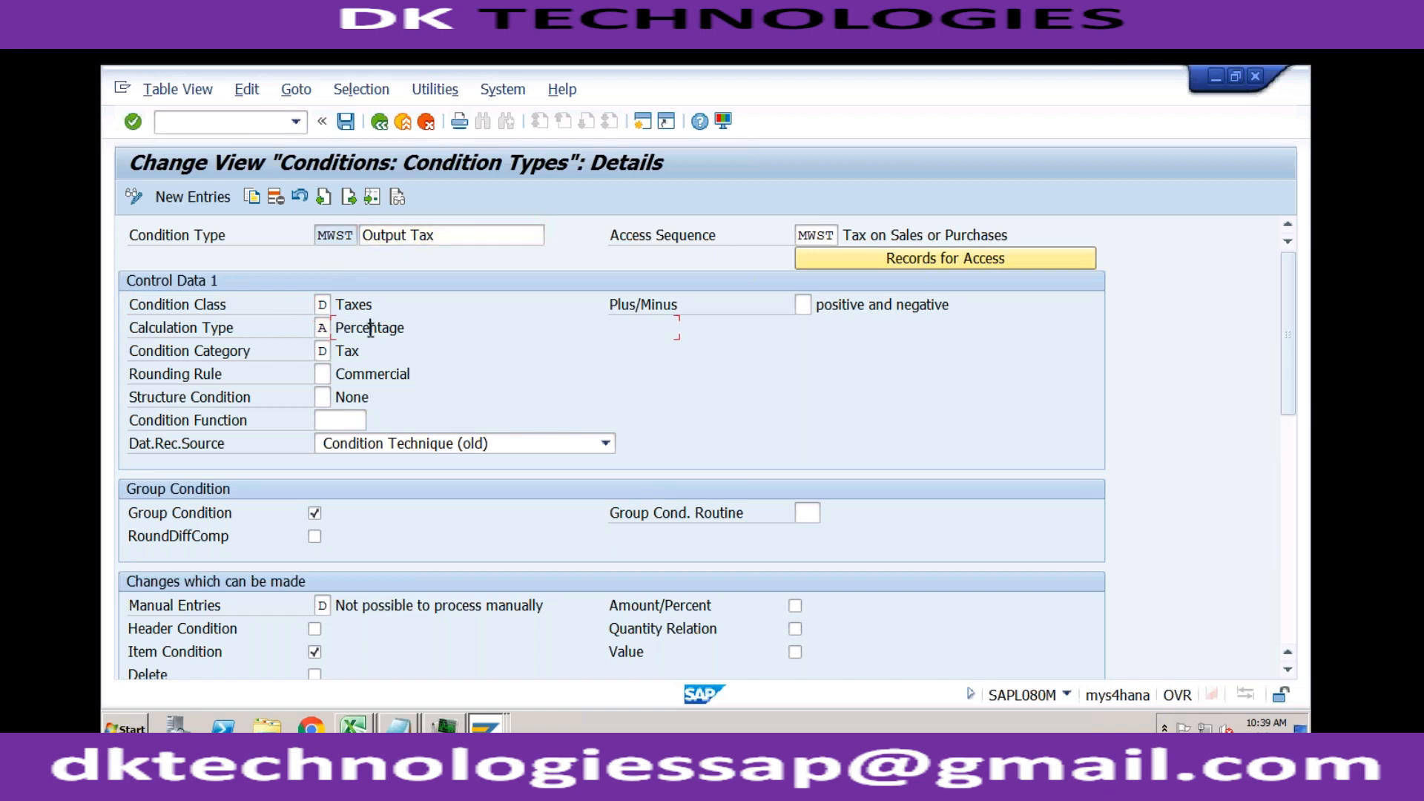
Step: Switch to the Excel workbook Book2 and review the calculation basis listed for Taxes and Base Price
{"action": "left_click", "coordinate": [355, 725]}
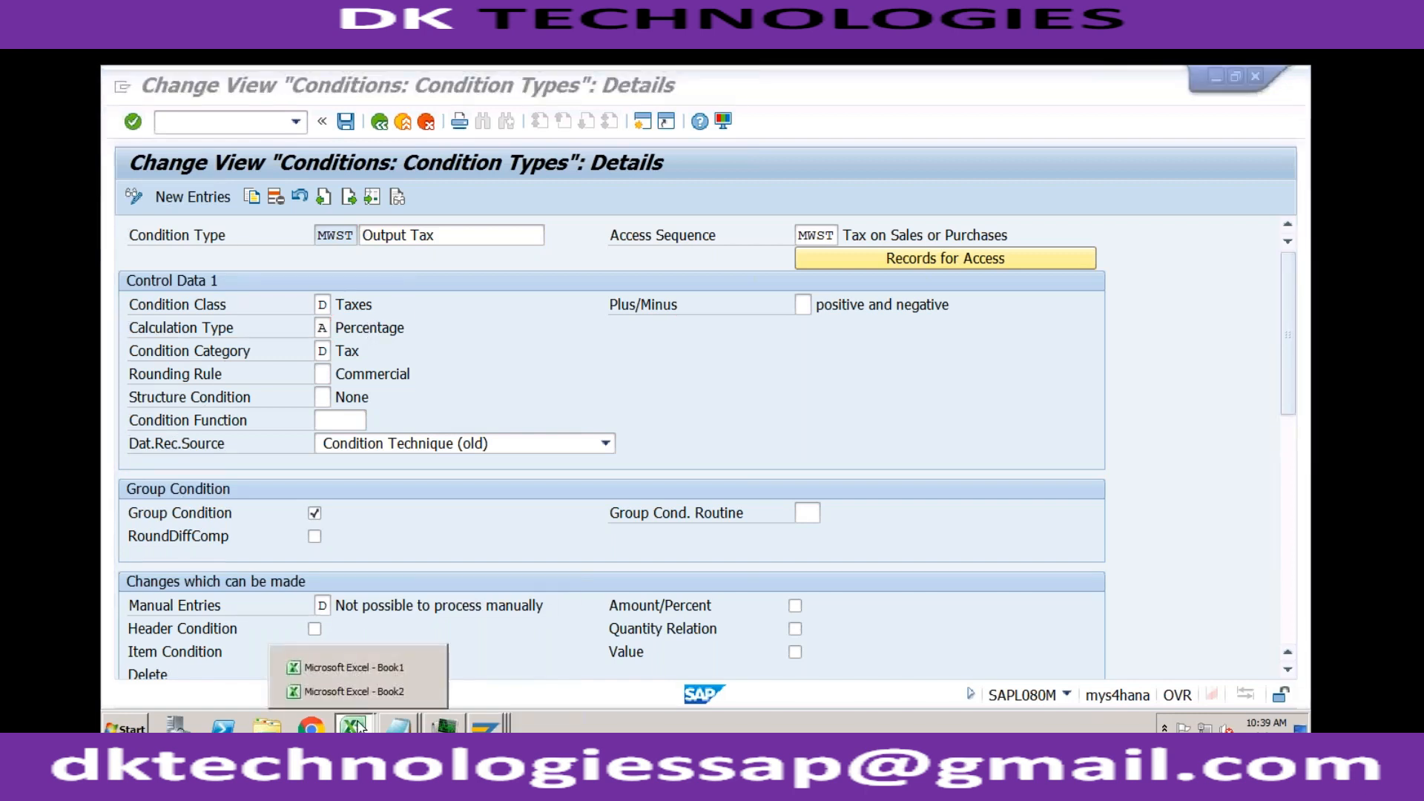
{"action": "left_click", "coordinate": [364, 681]}
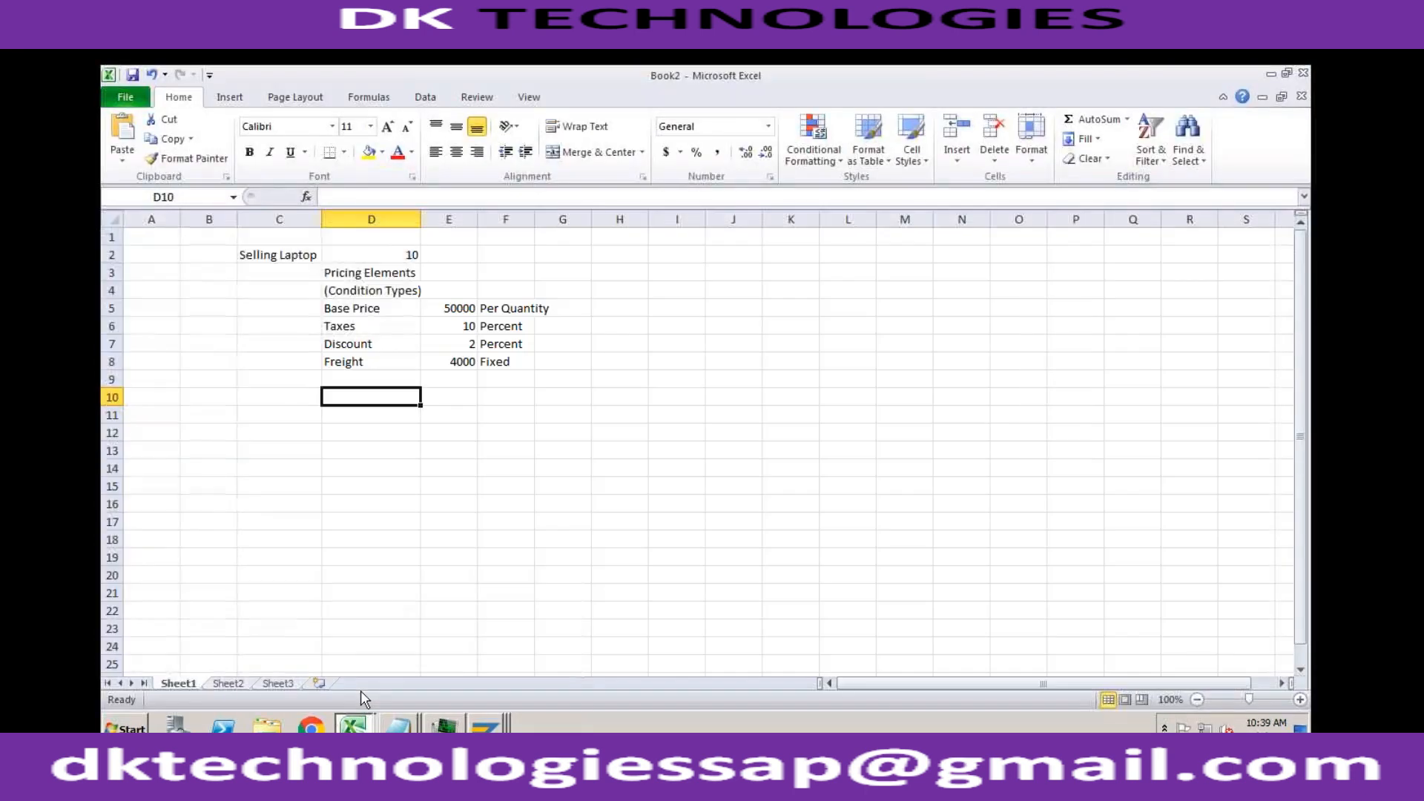
{"action": "left_click", "coordinate": [375, 322]}
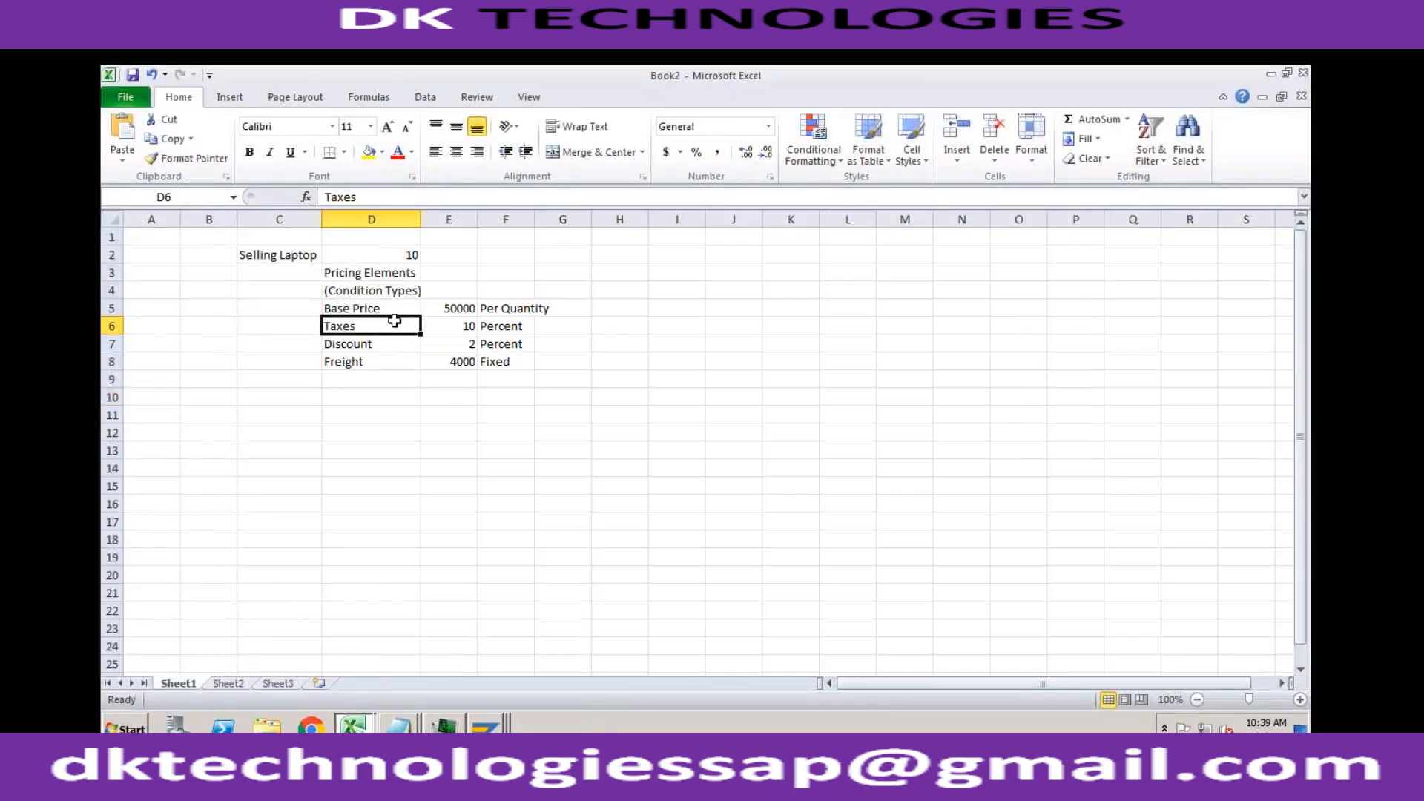
{"action": "left_click", "coordinate": [495, 327]}
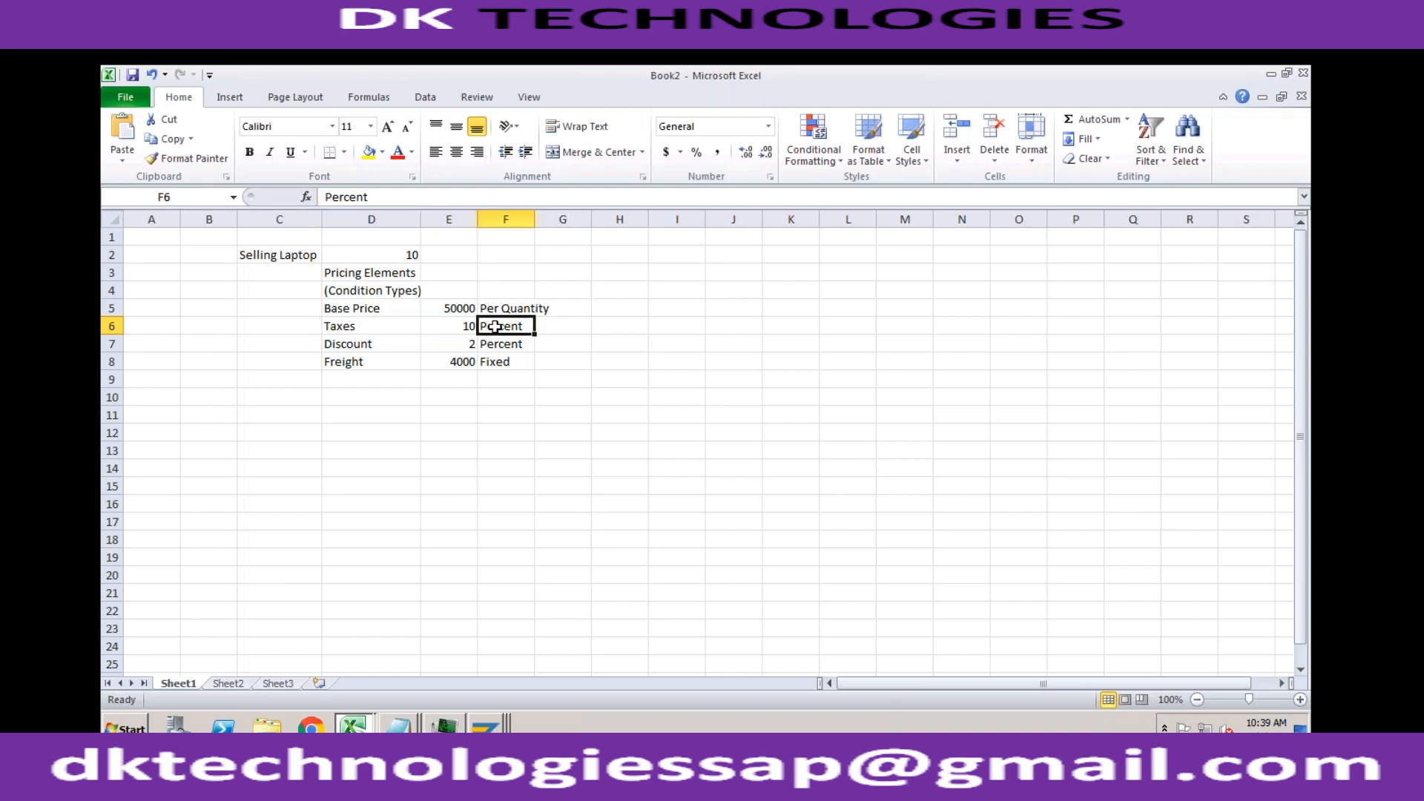
{"action": "left_click", "coordinate": [383, 307]}
{"action": "left_click", "coordinate": [512, 310]}
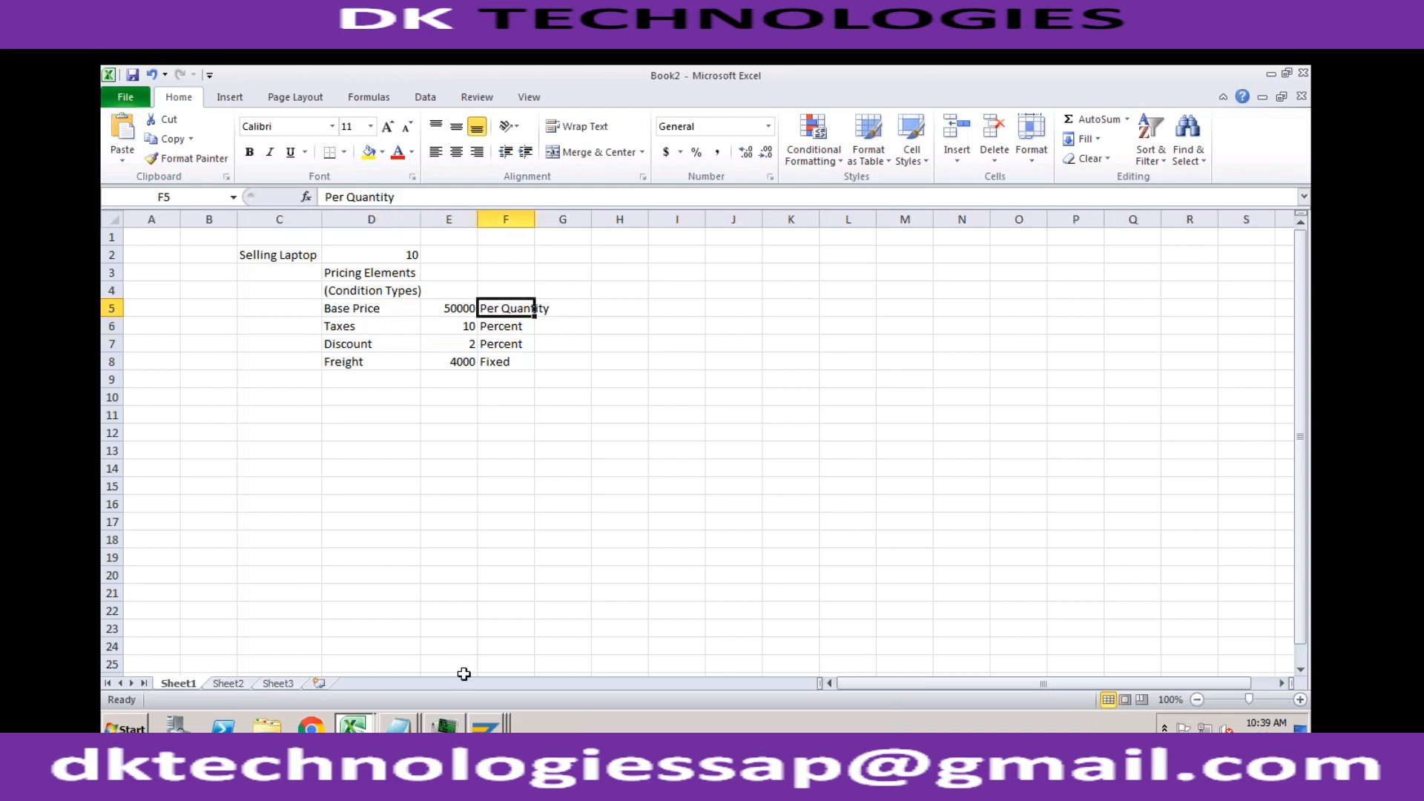
Step: Switch back to the SAP condition types, find PR00 in the overview and open its details
{"action": "left_click", "coordinate": [485, 726]}
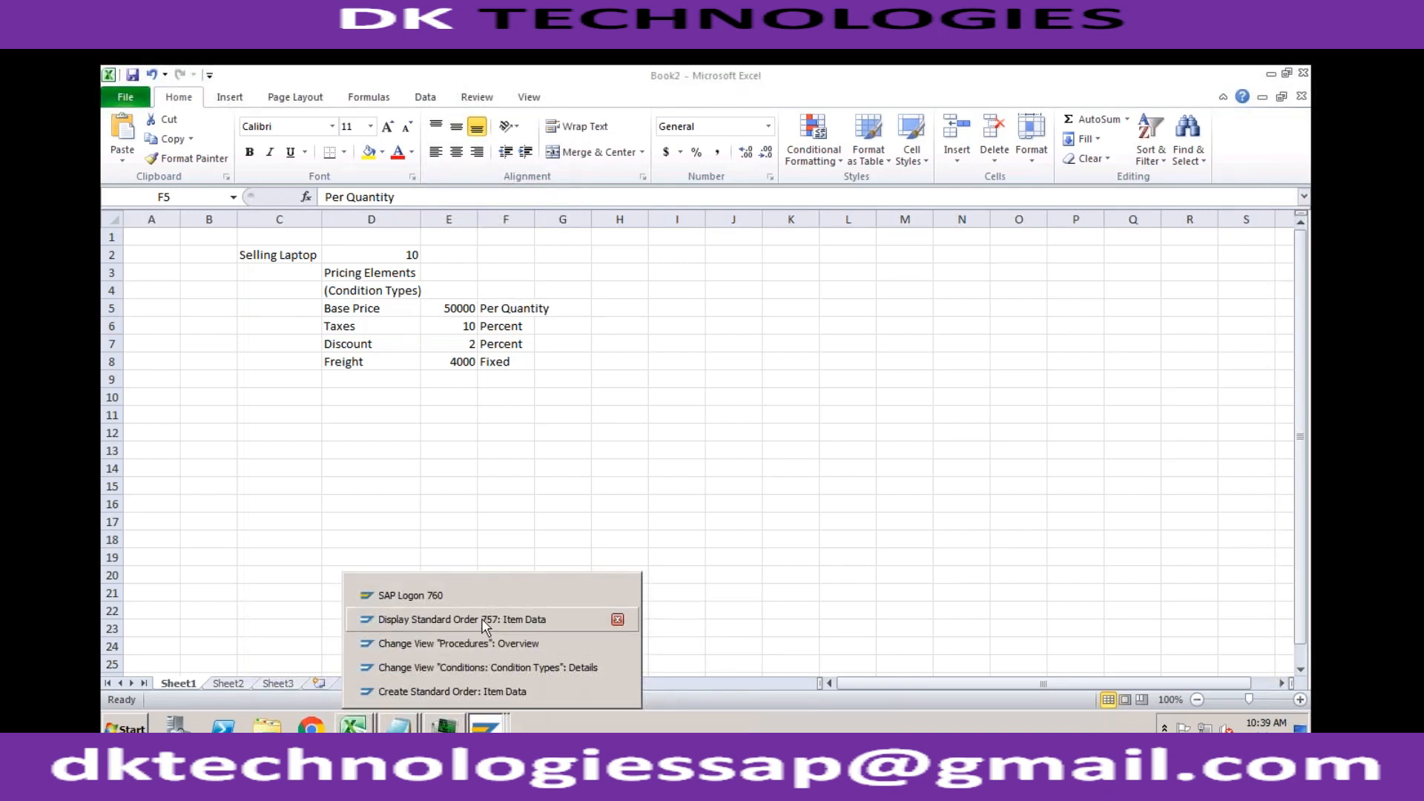
{"action": "left_click", "coordinate": [482, 667]}
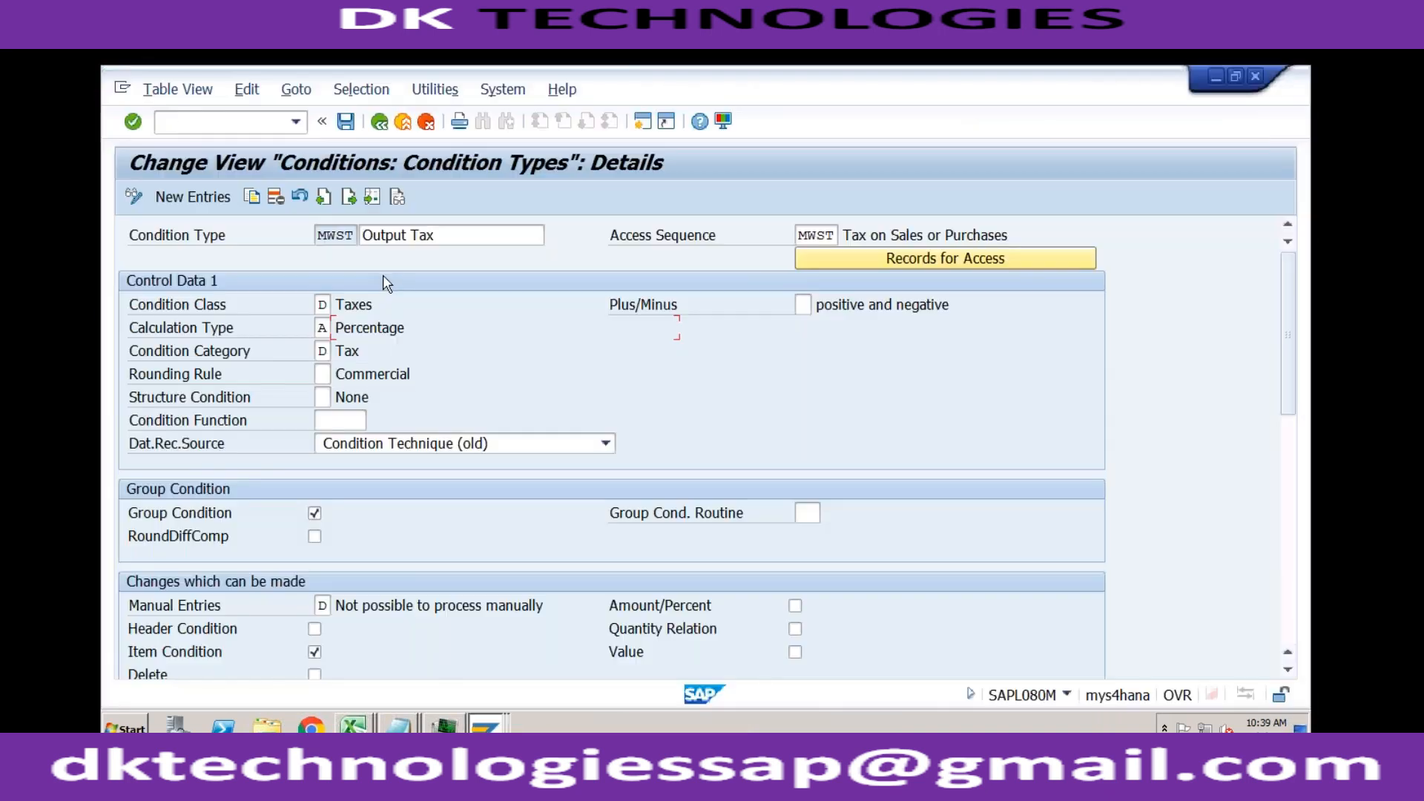
{"action": "left_click", "coordinate": [379, 123]}
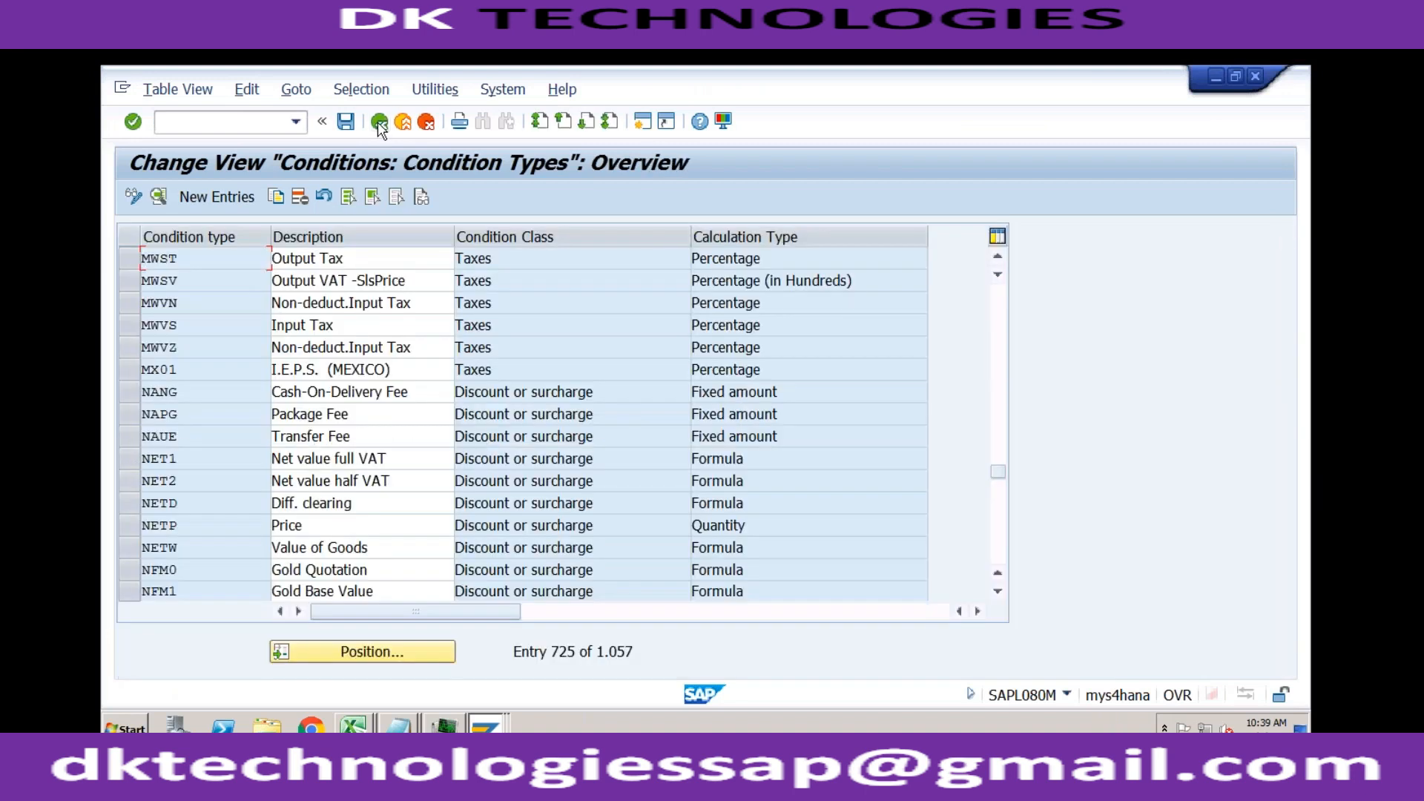
{"action": "left_click", "coordinate": [387, 660]}
{"action": "type", "text": "pr00"}
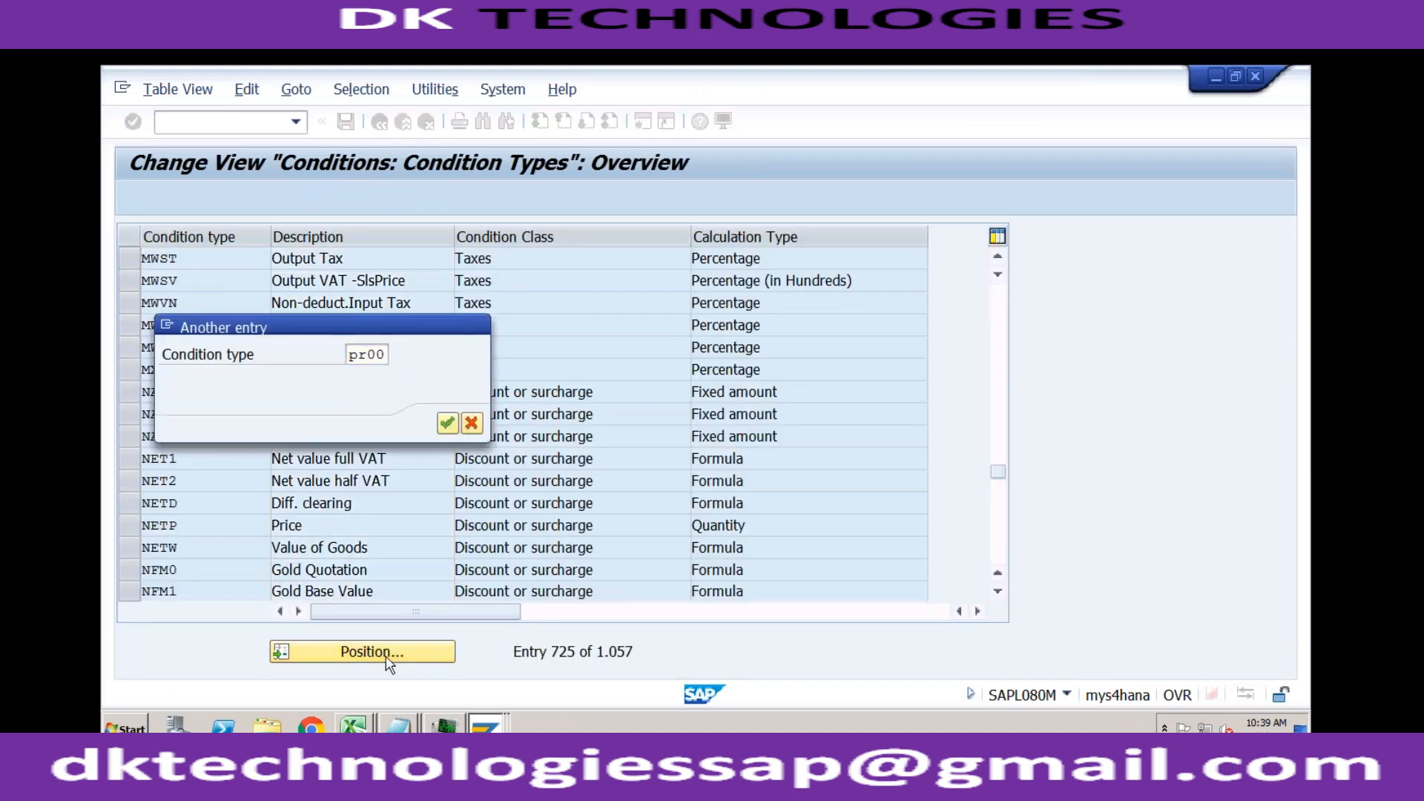
{"action": "key", "text": "Return"}
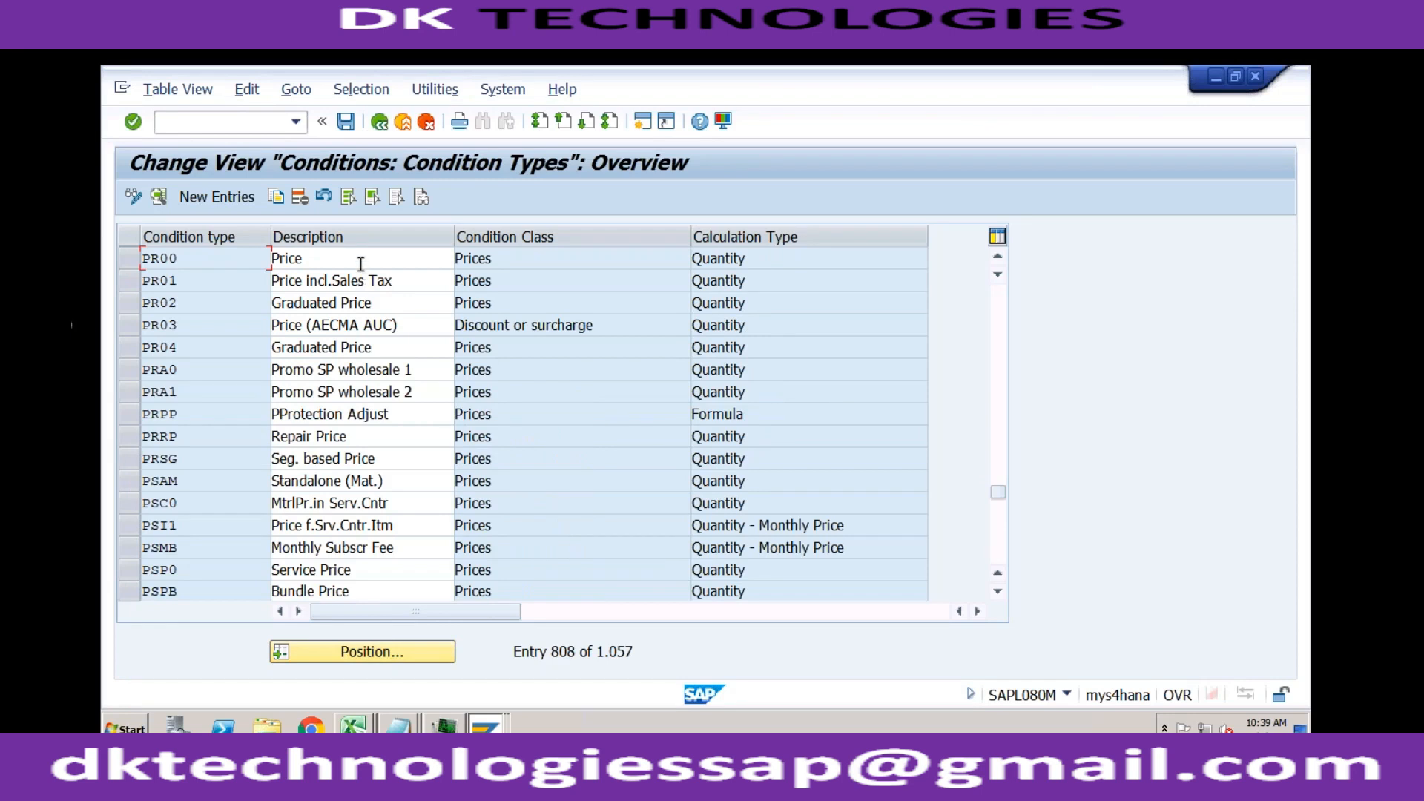
{"action": "left_click", "coordinate": [763, 259]}
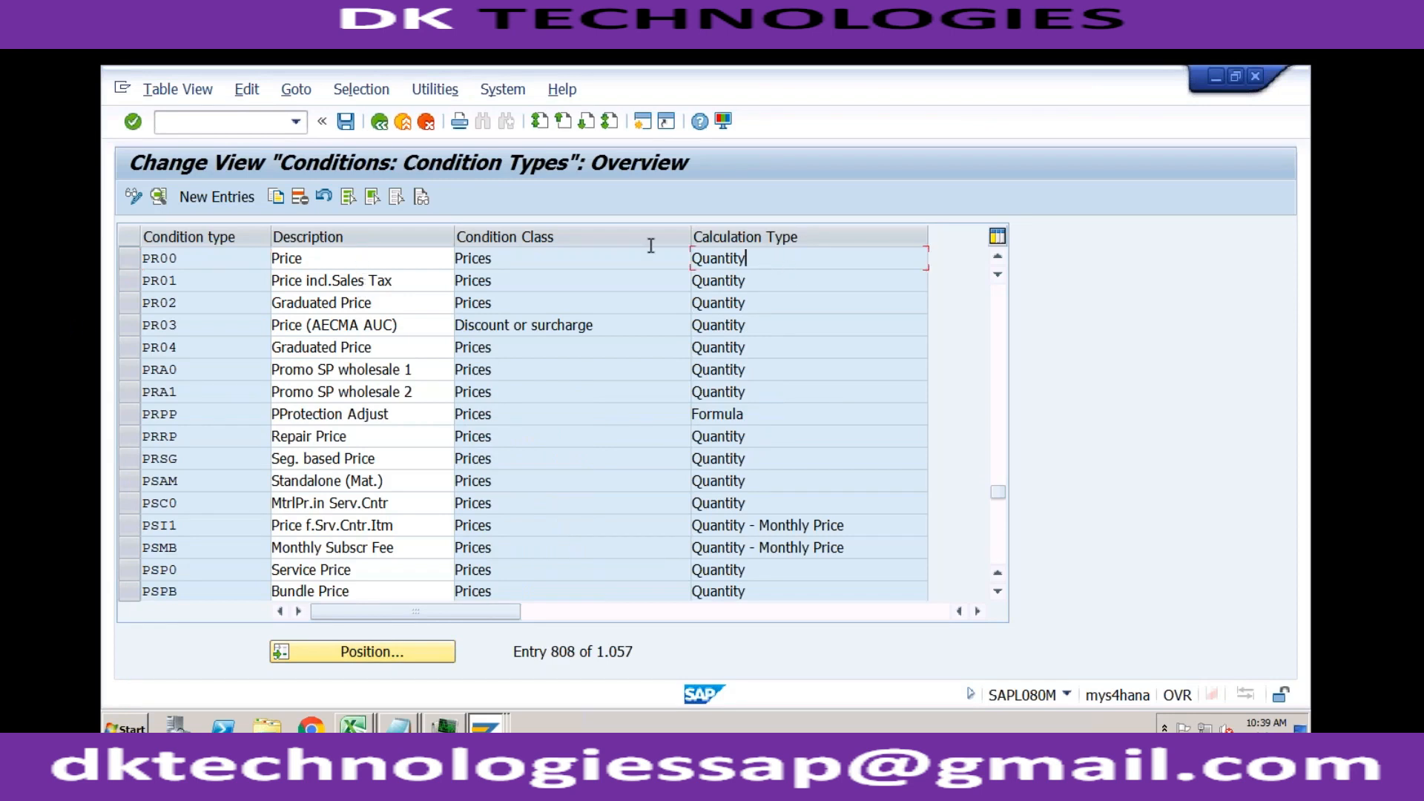
{"action": "double_click", "coordinate": [540, 255]}
Step: Examine the condition class and calculation type settings of the PR00 Price condition type
{"action": "left_click", "coordinate": [324, 306]}
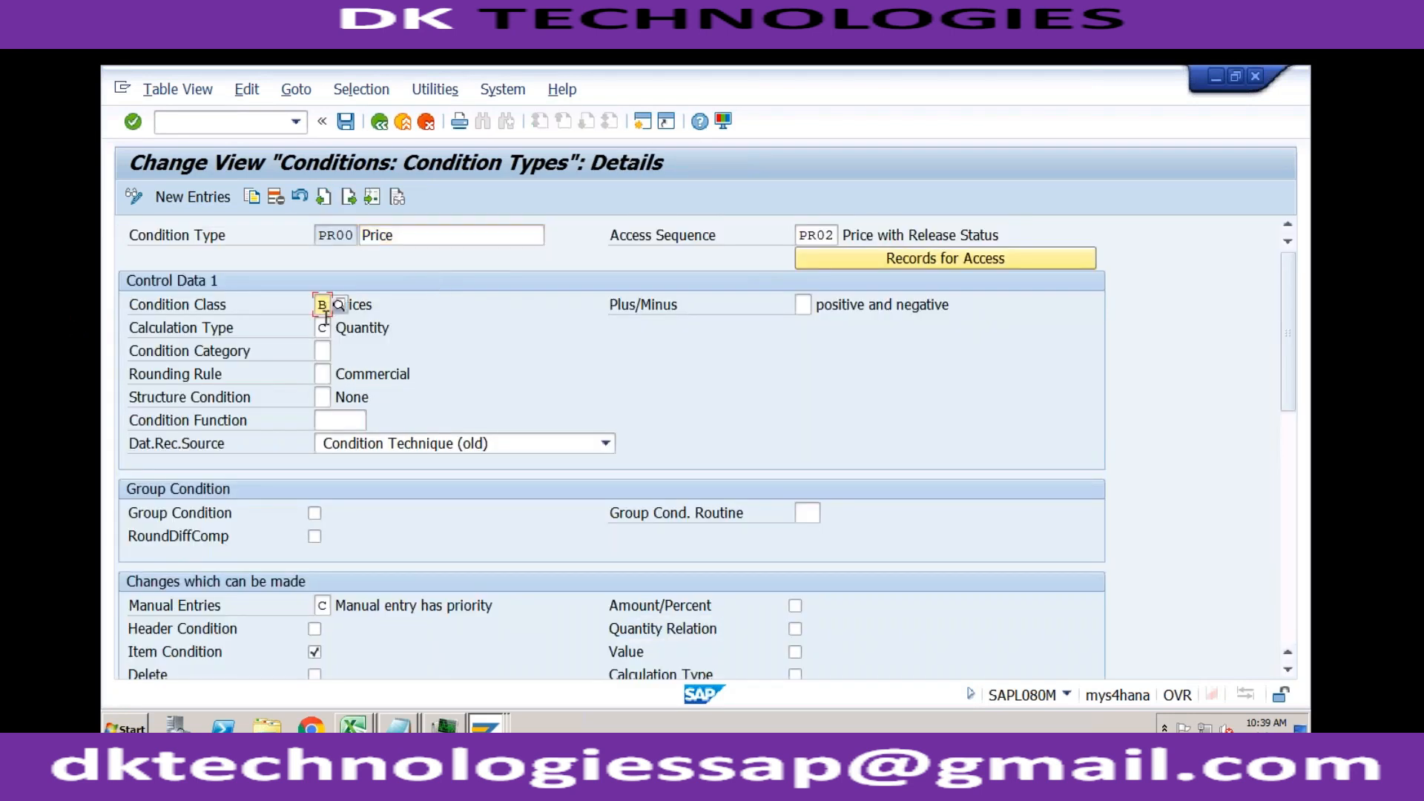
{"action": "left_click", "coordinate": [324, 329]}
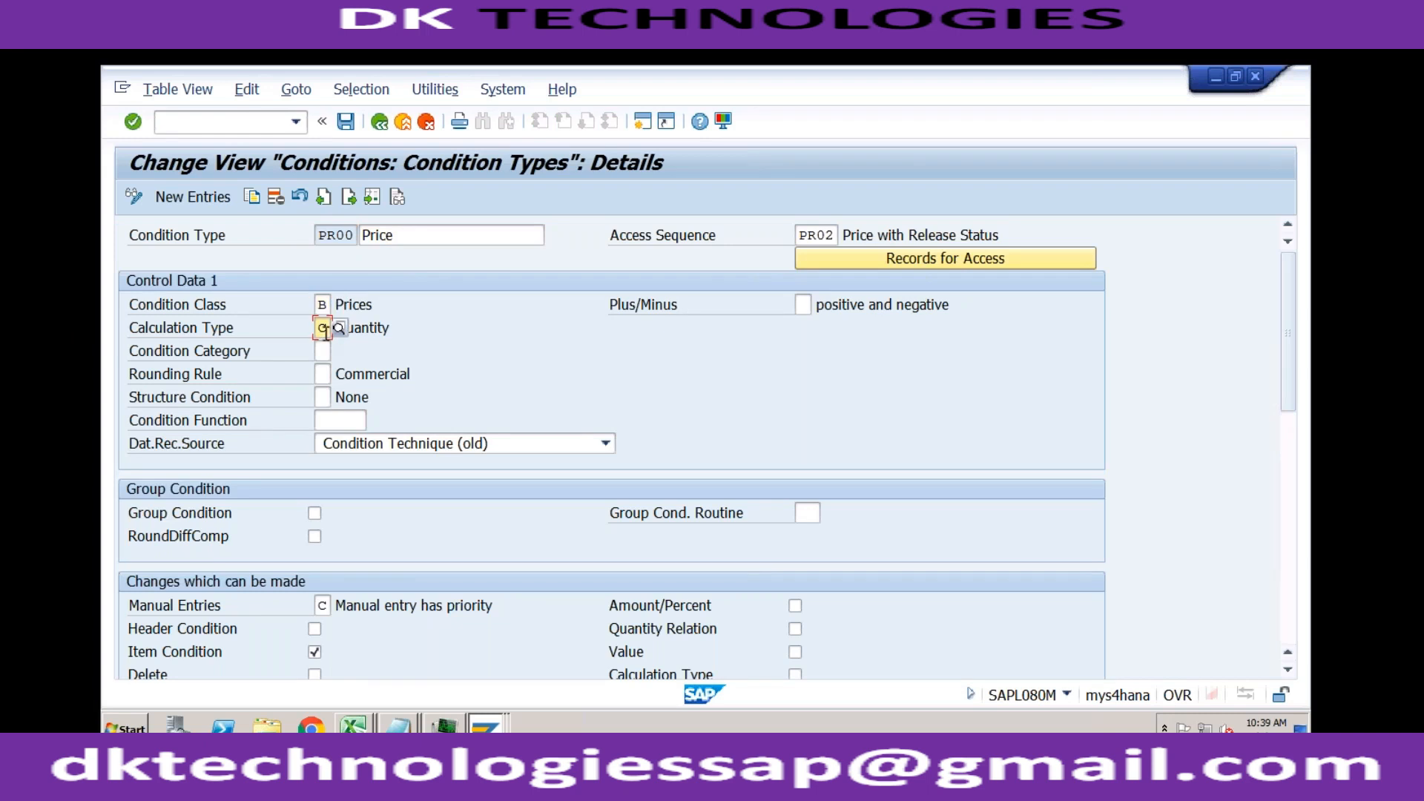
{"action": "left_click", "coordinate": [367, 331]}
{"action": "left_click", "coordinate": [399, 238]}
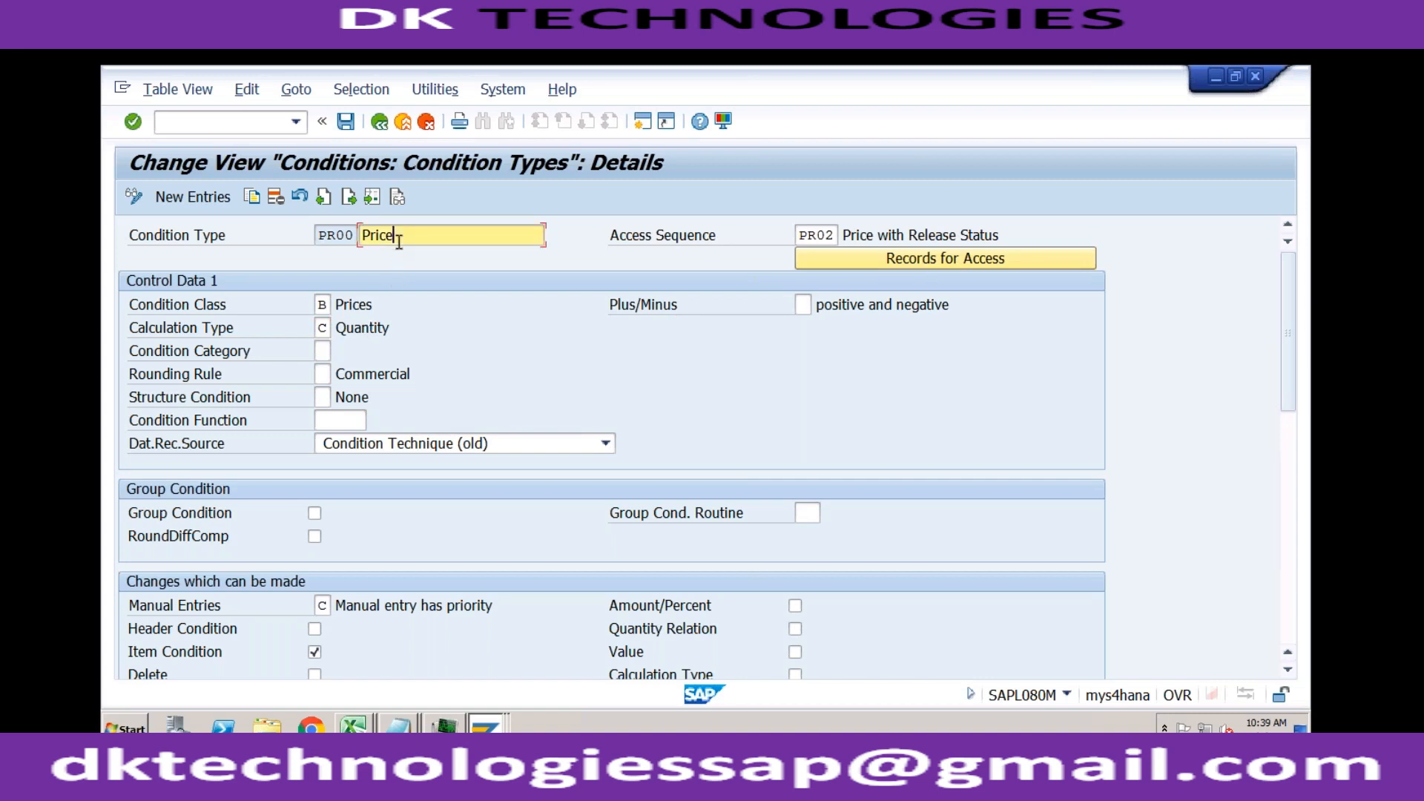
{"action": "left_click", "coordinate": [371, 326]}
{"action": "left_click", "coordinate": [395, 237]}
{"action": "left_click", "coordinate": [350, 236]}
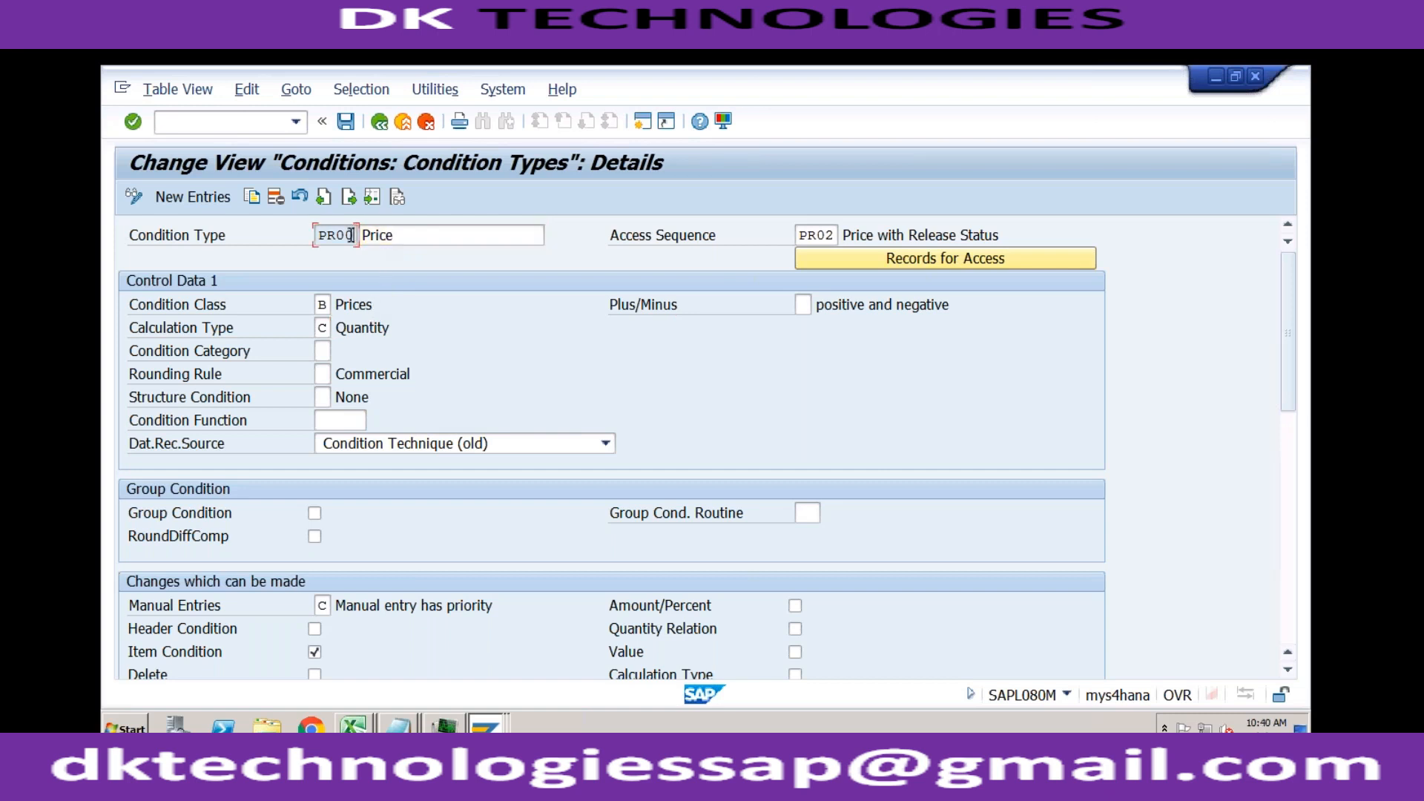
{"action": "left_click", "coordinate": [347, 322]}
Step: Display the possible condition category values for PR00 and close the list without a selection
{"action": "left_click", "coordinate": [320, 350]}
{"action": "left_click", "coordinate": [339, 352]}
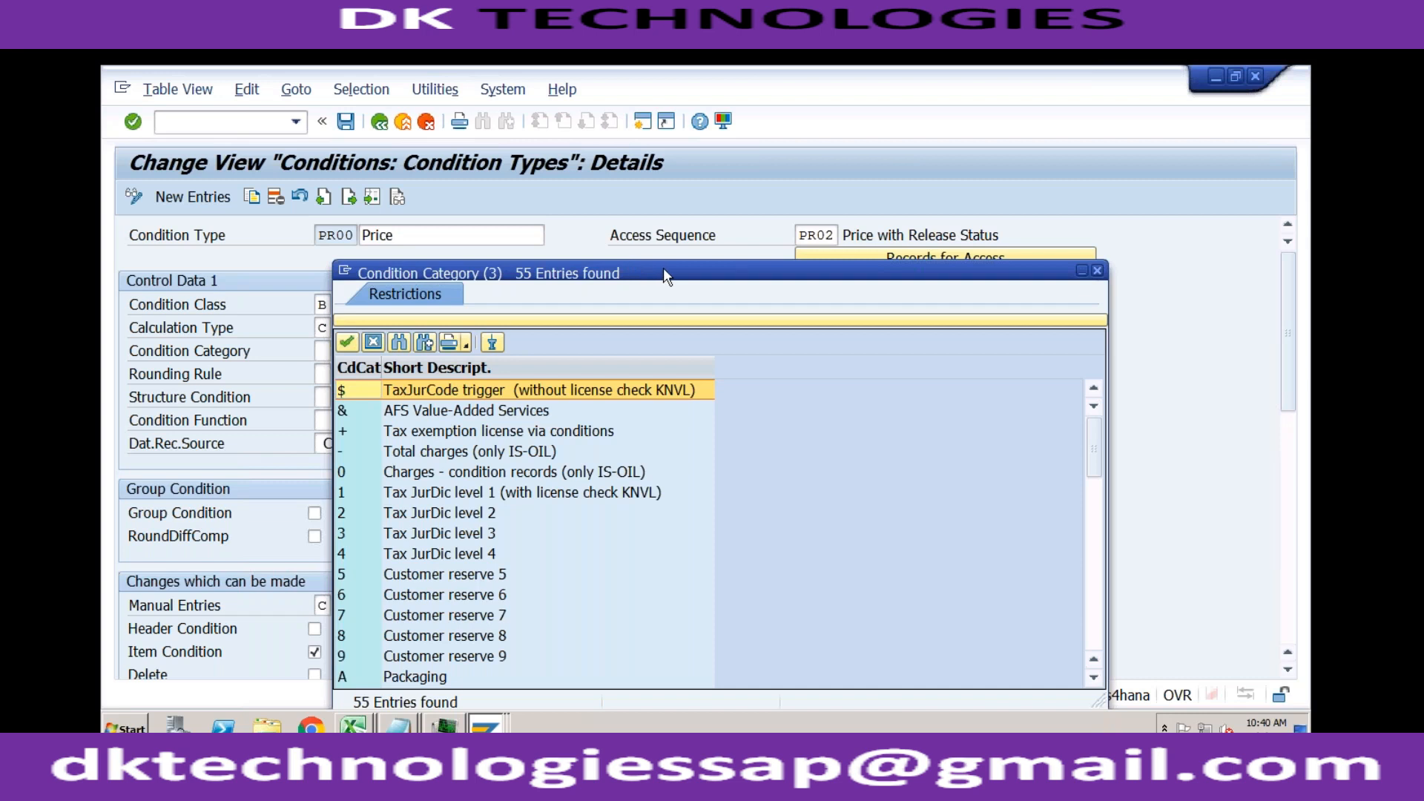
{"action": "left_click_drag", "start_coordinate": [664, 269], "coordinate": [483, 116]}
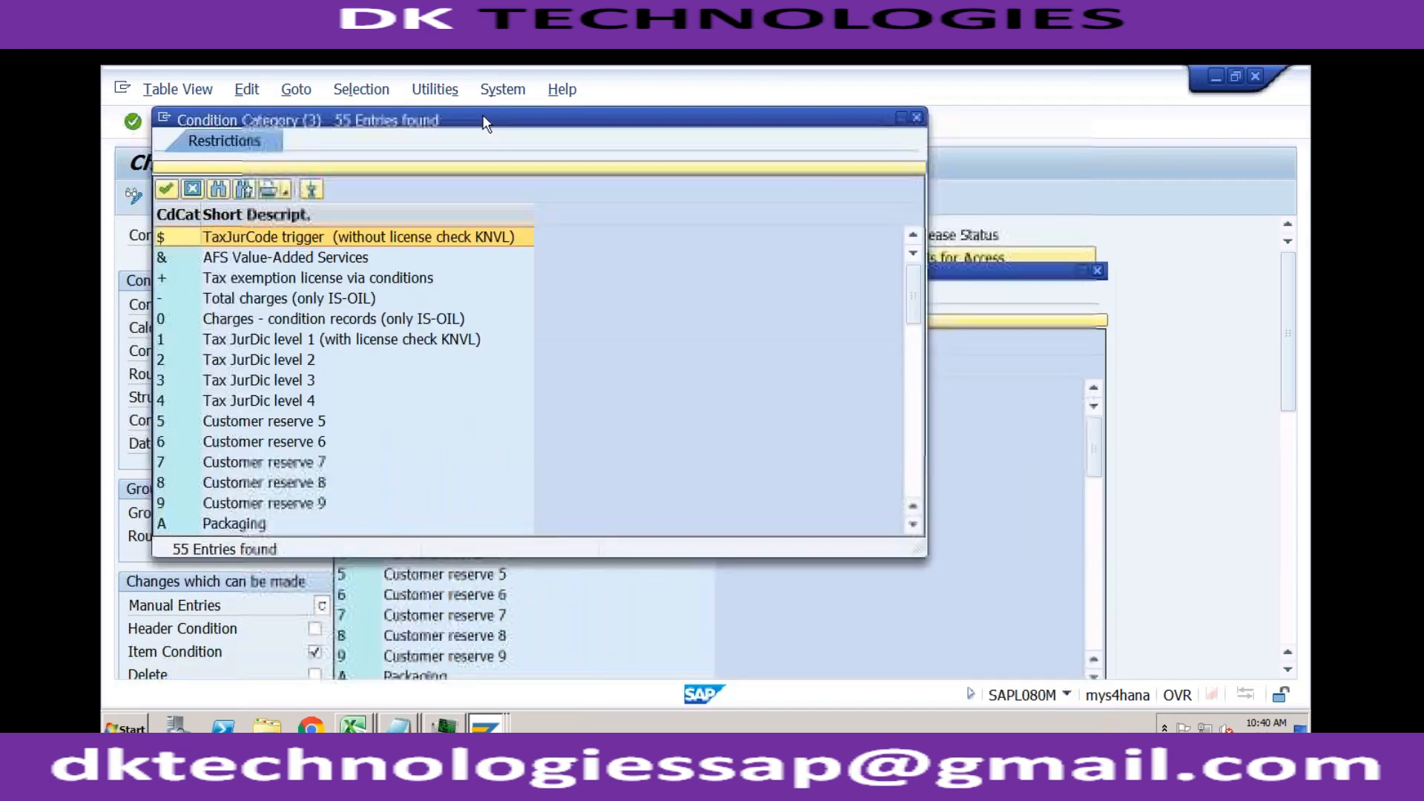
{"action": "left_click", "coordinate": [917, 118]}
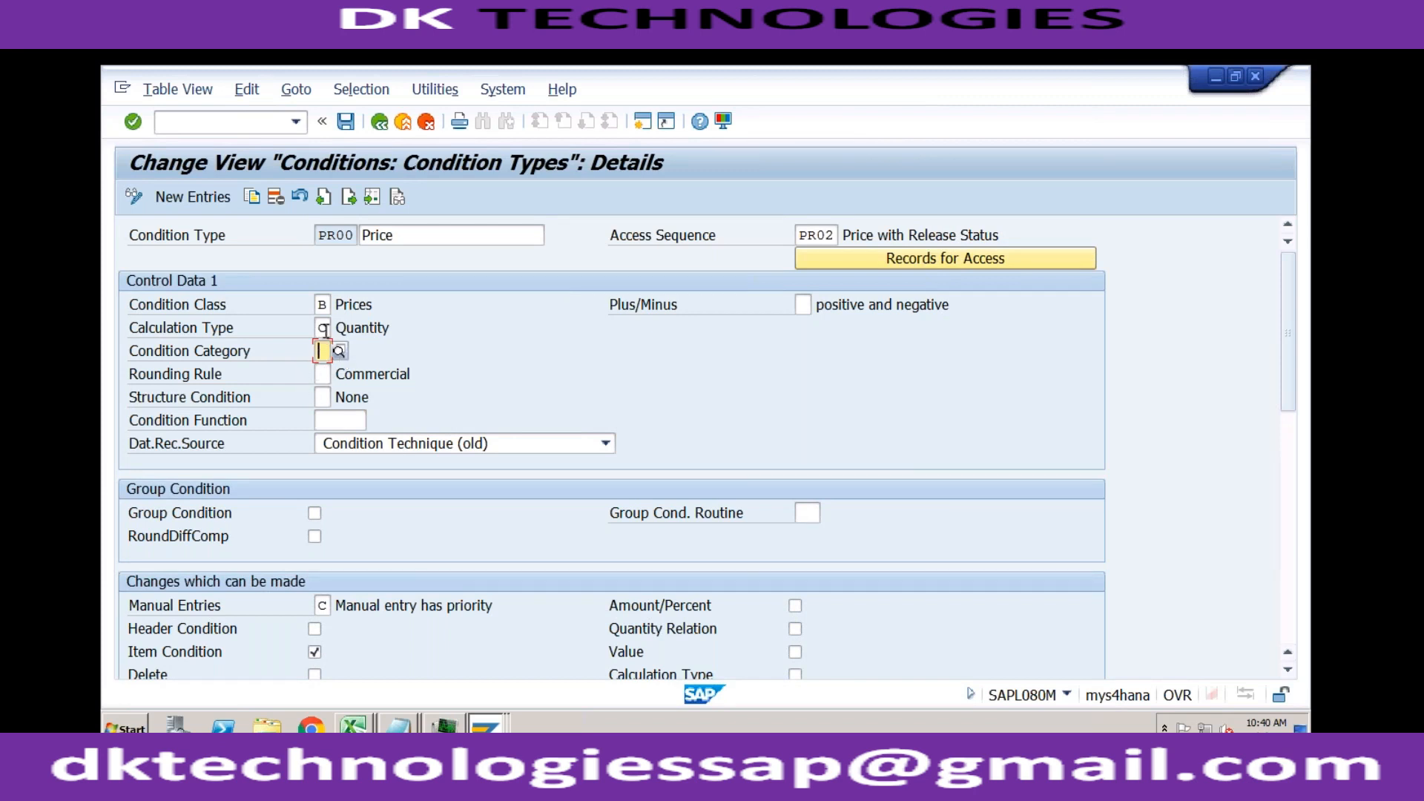
Step: Compare PR00's condition class with its calculation type once more in the control data
{"action": "left_click", "coordinate": [324, 305]}
{"action": "left_click", "coordinate": [323, 331]}
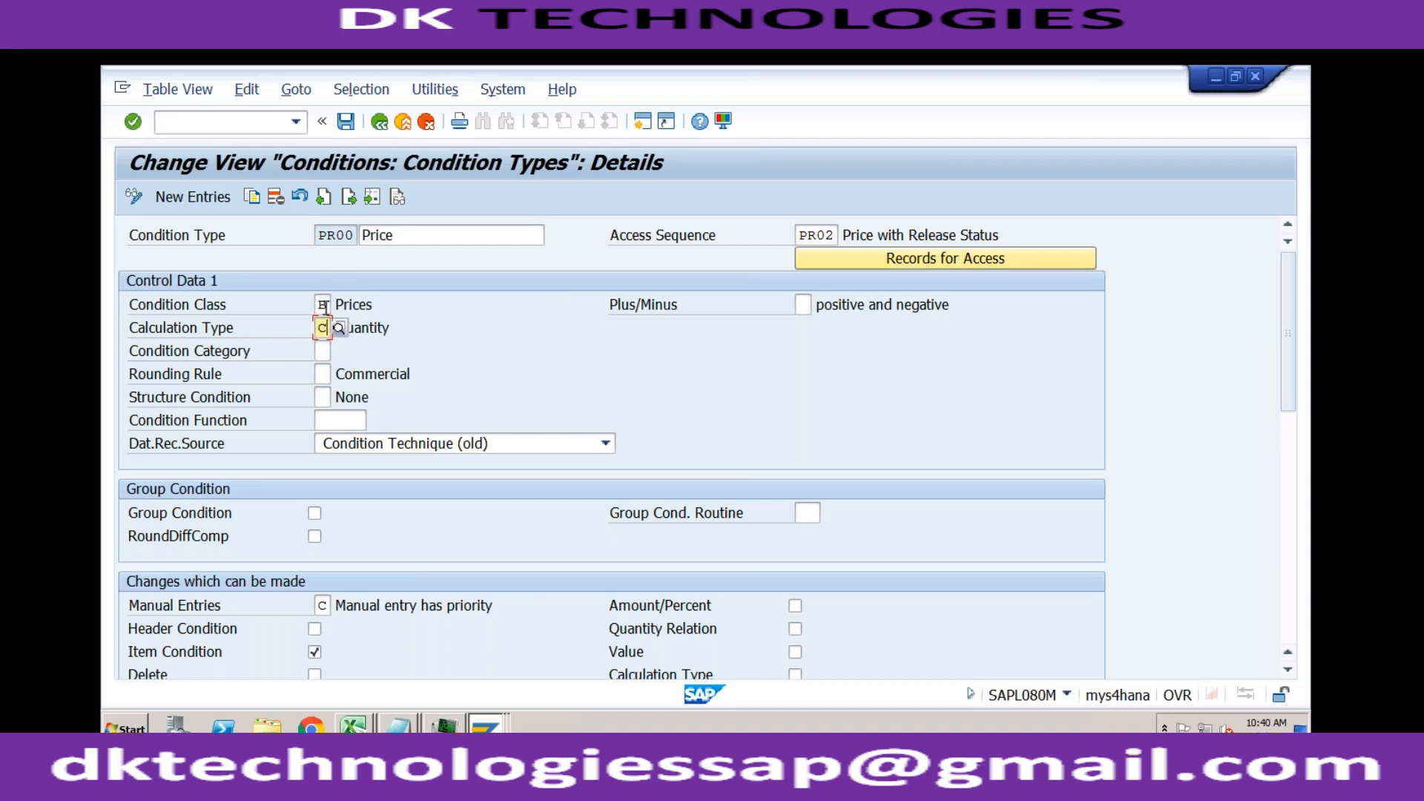
{"action": "left_click", "coordinate": [325, 304]}
{"action": "left_click", "coordinate": [359, 305]}
{"action": "left_click", "coordinate": [362, 327]}
Step: Review Fixed amount, Quantity, Gross weight and Net weight among PR00's possible calculation types, leaving the list without a selection
{"action": "left_click", "coordinate": [323, 327]}
{"action": "left_click", "coordinate": [338, 327]}
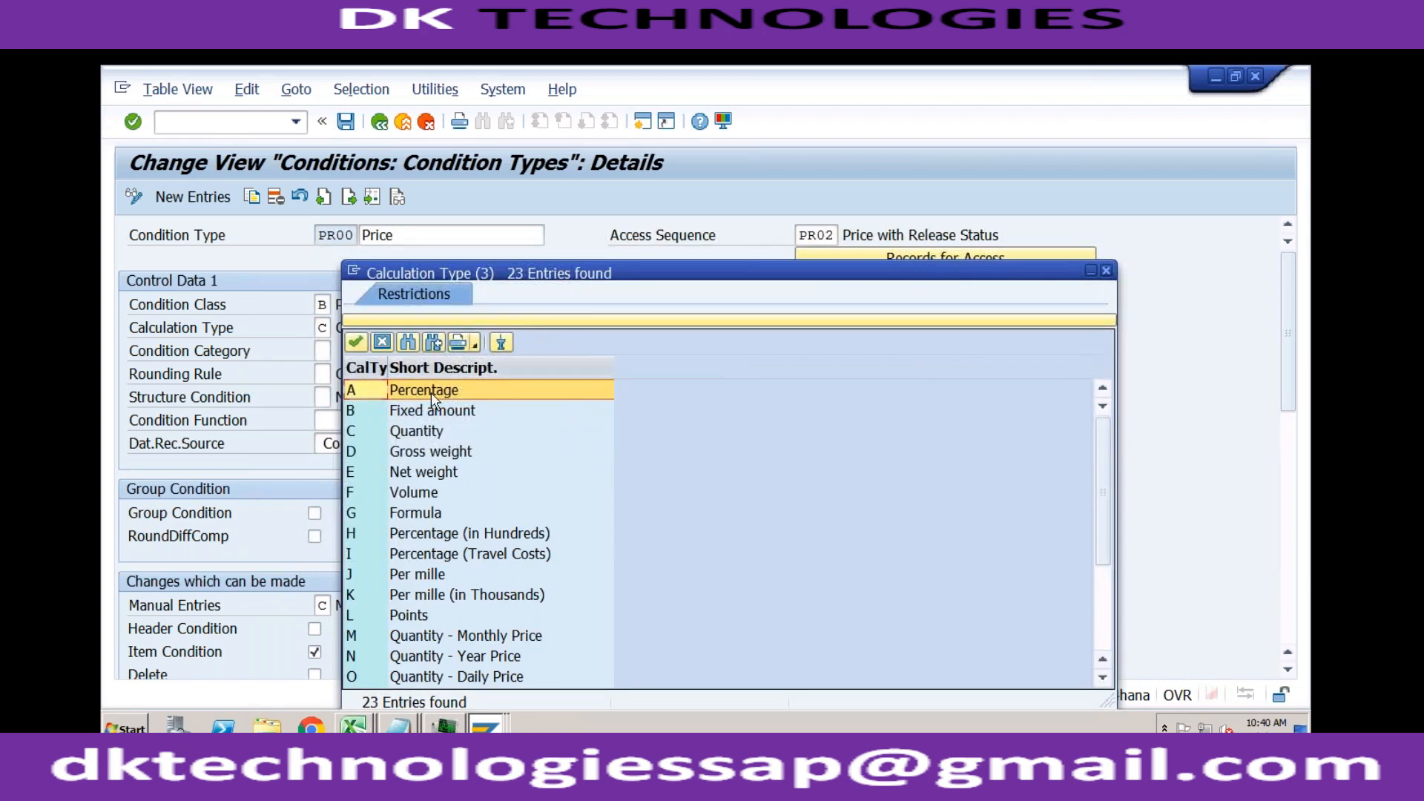
{"action": "left_click", "coordinate": [430, 412]}
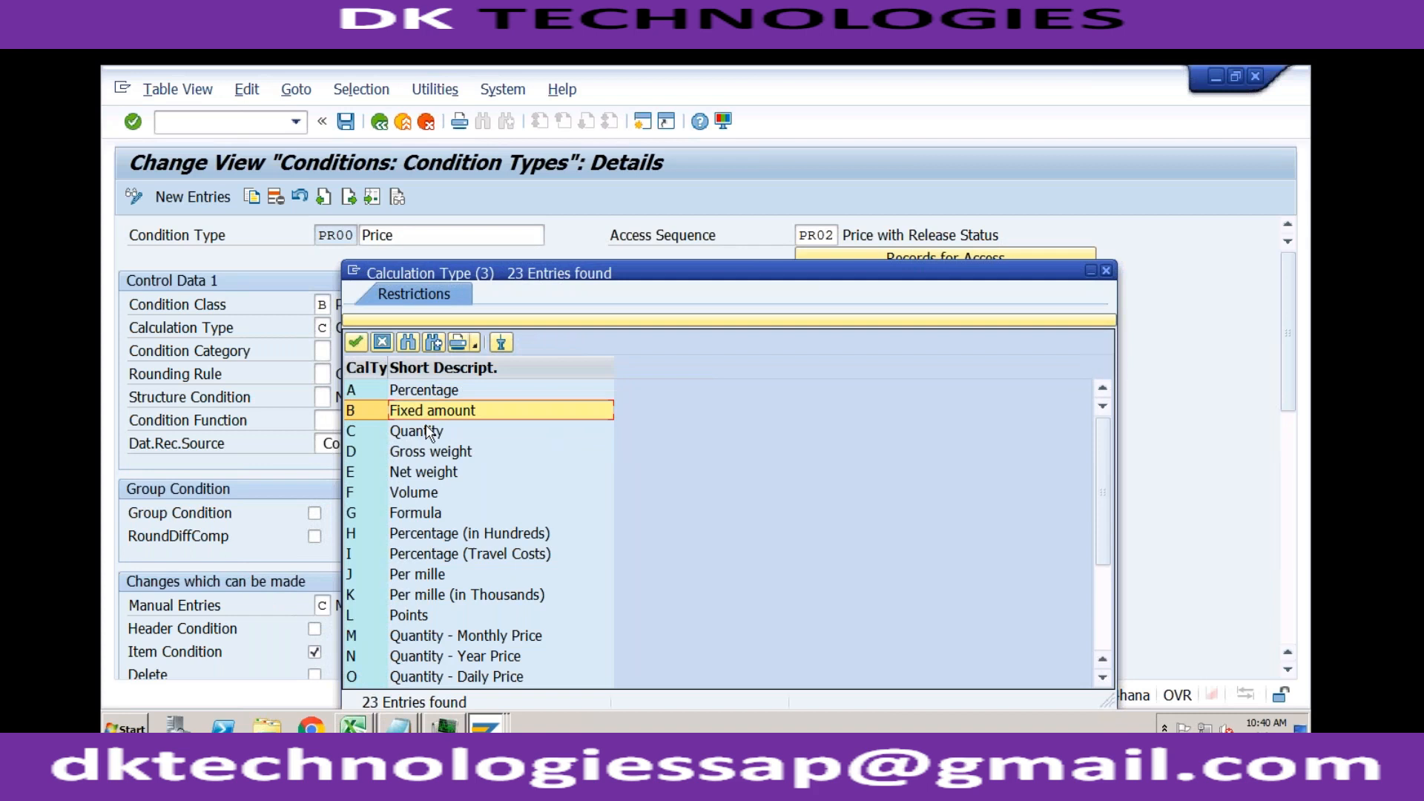
{"action": "left_click", "coordinate": [422, 438]}
{"action": "left_click", "coordinate": [426, 455]}
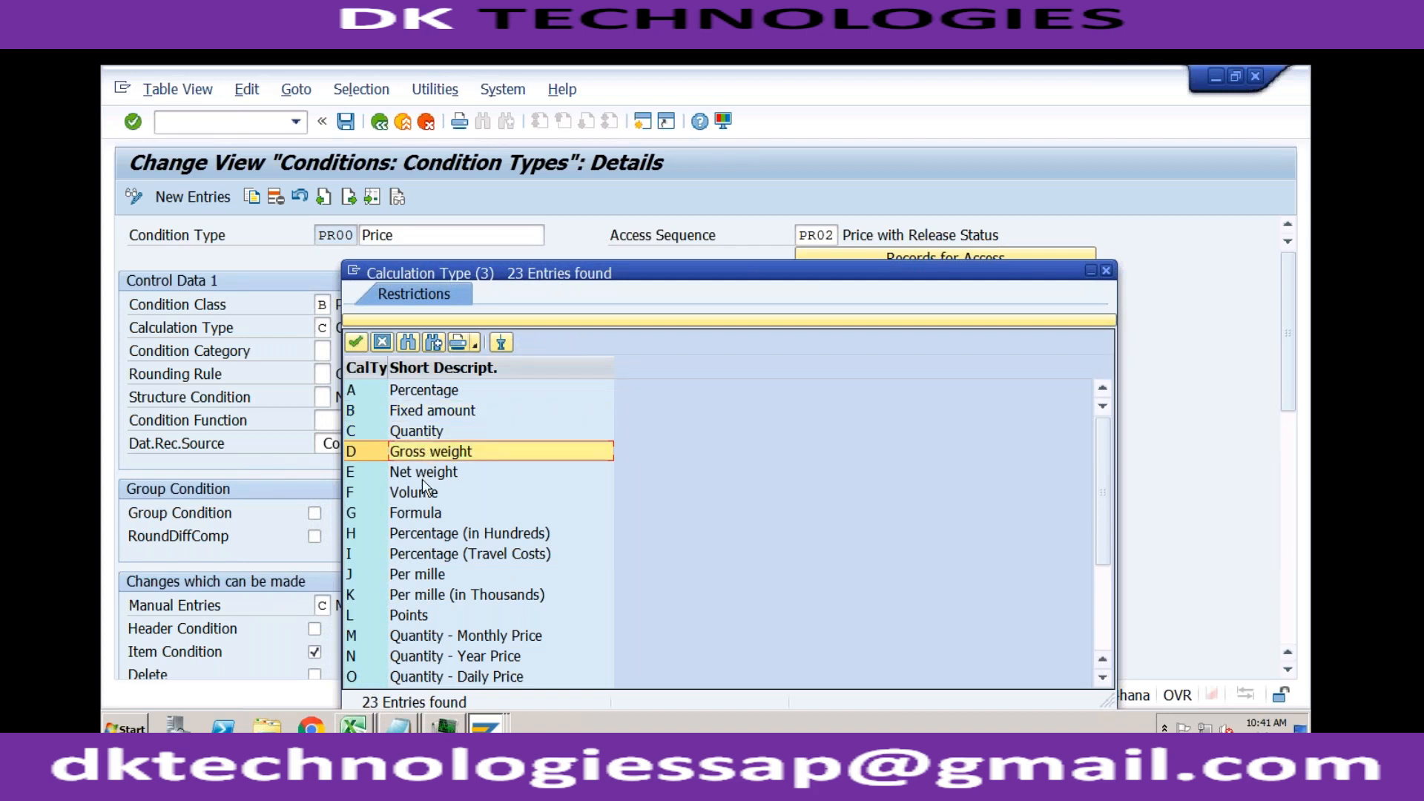
{"action": "left_click", "coordinate": [422, 478]}
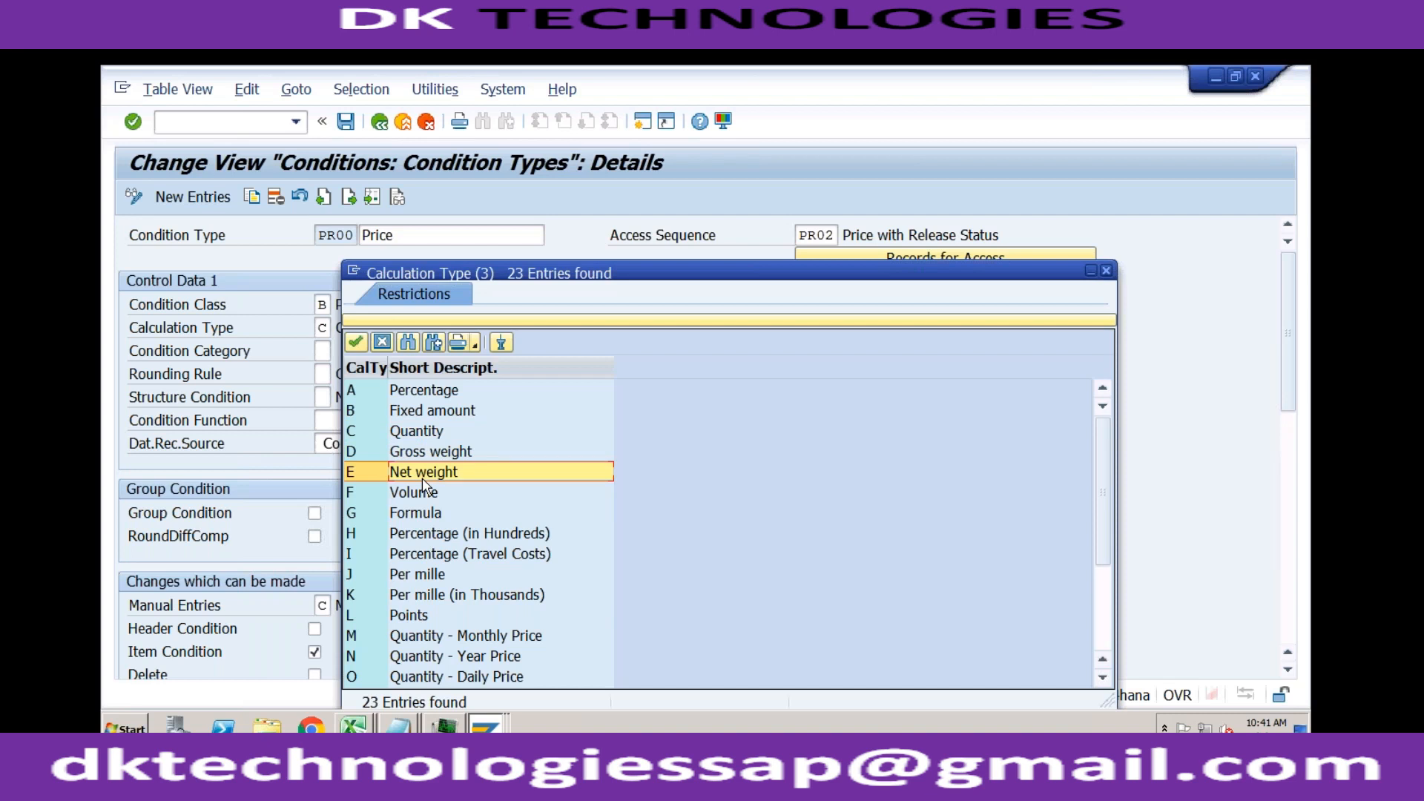
{"action": "left_click", "coordinate": [431, 454]}
{"action": "left_click", "coordinate": [417, 481]}
{"action": "left_click", "coordinate": [382, 343]}
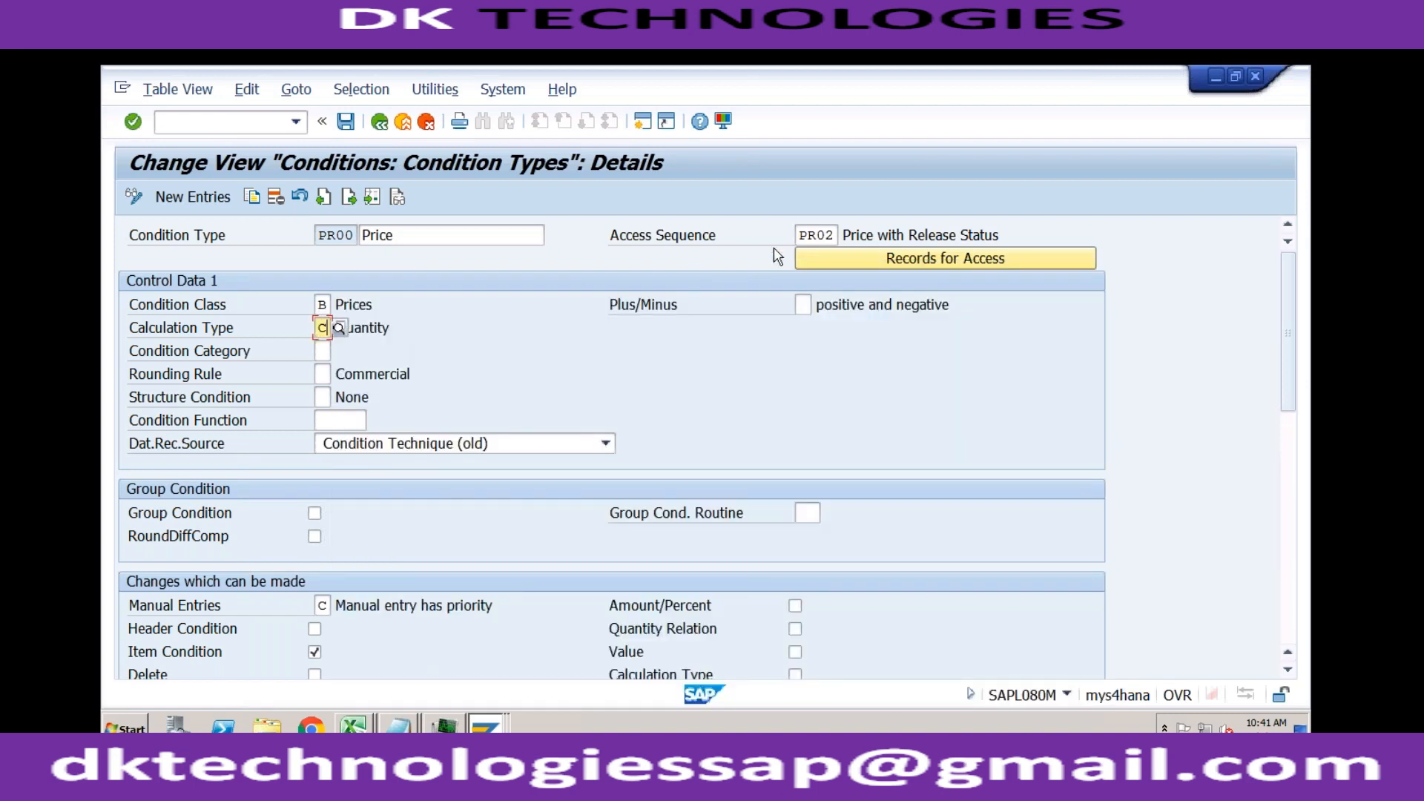
Step: Start VK11 in a new session and open PR00 fast entry for the Customer/material with release status key combination
{"action": "left_click", "coordinate": [817, 234]}
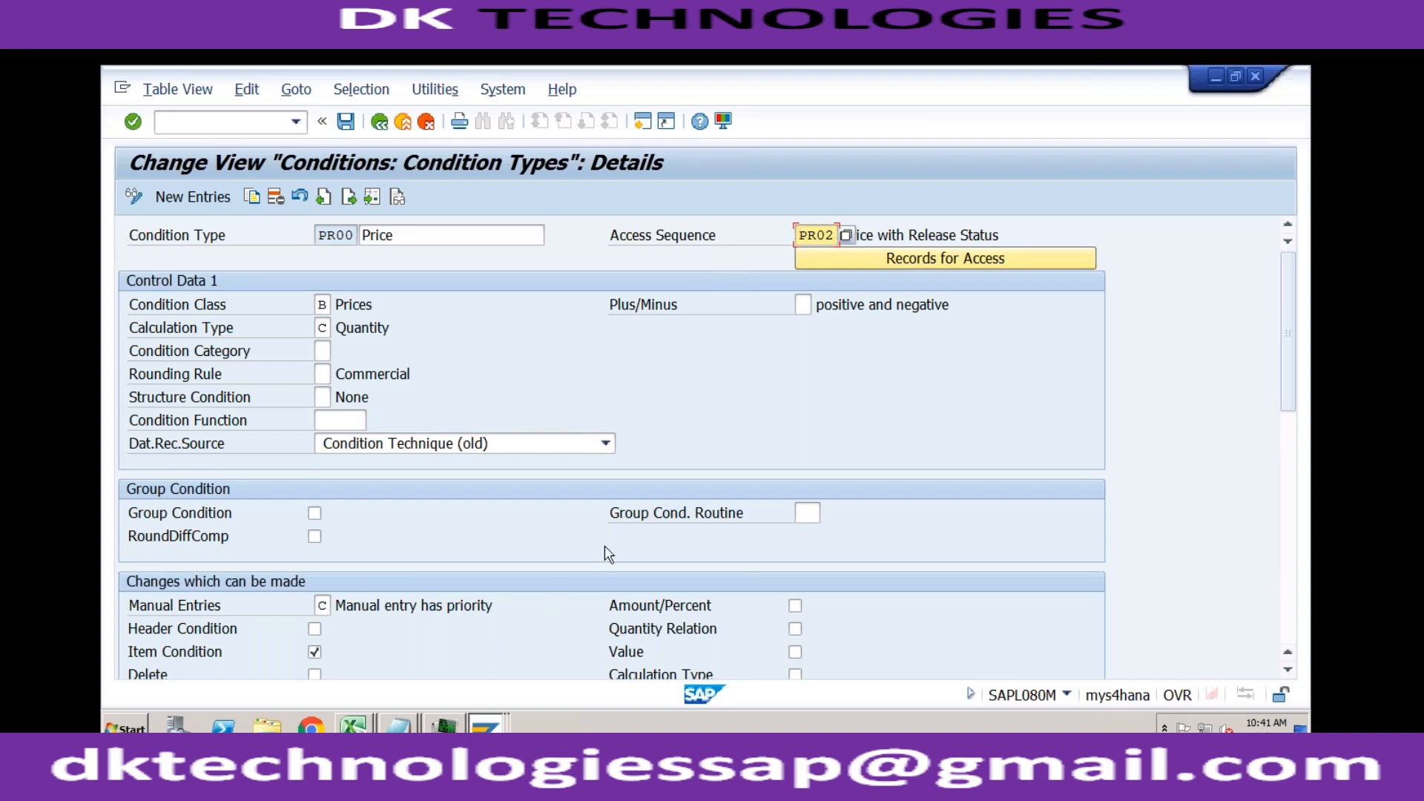
{"action": "left_click", "coordinate": [494, 727]}
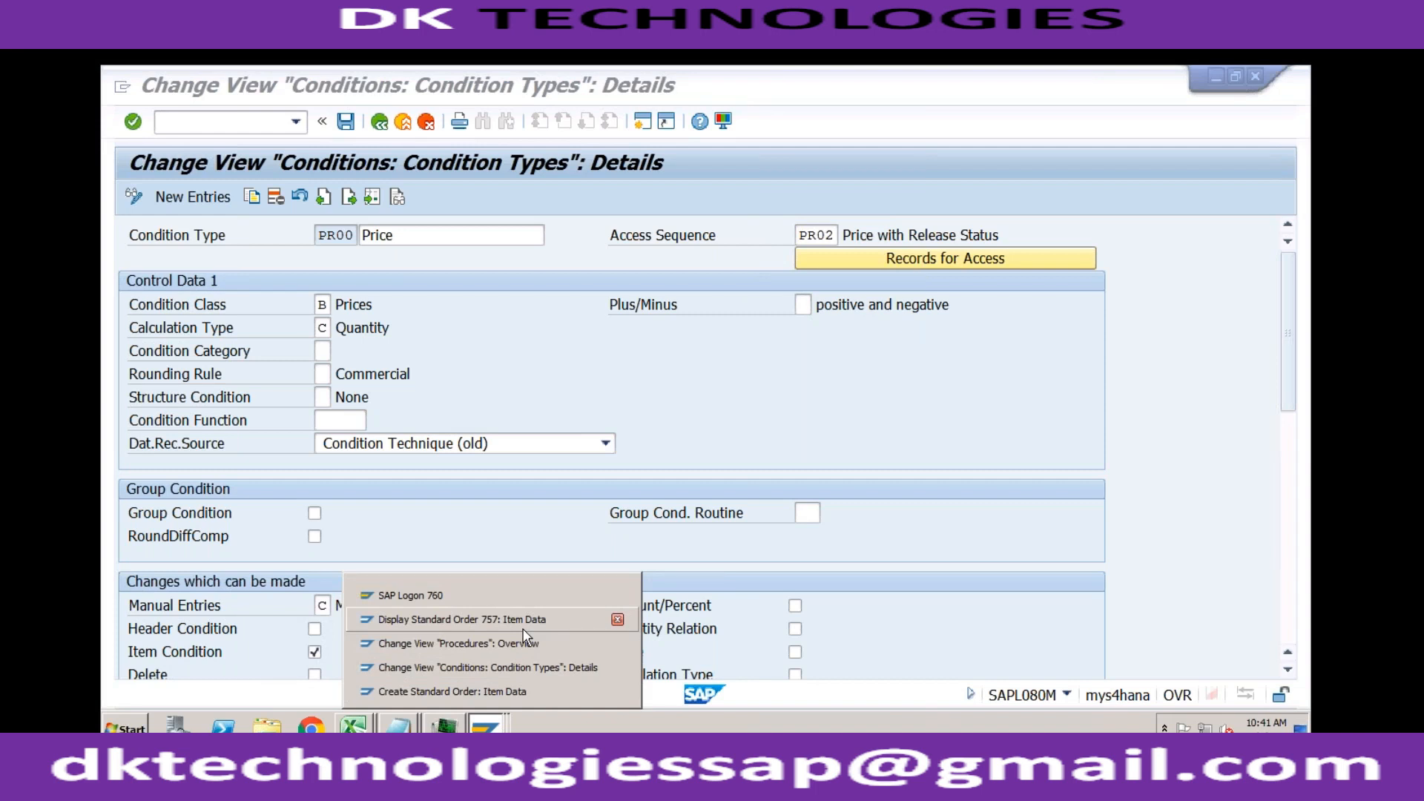
{"action": "left_click", "coordinate": [643, 122]}
{"action": "type", "text": "vk11"}
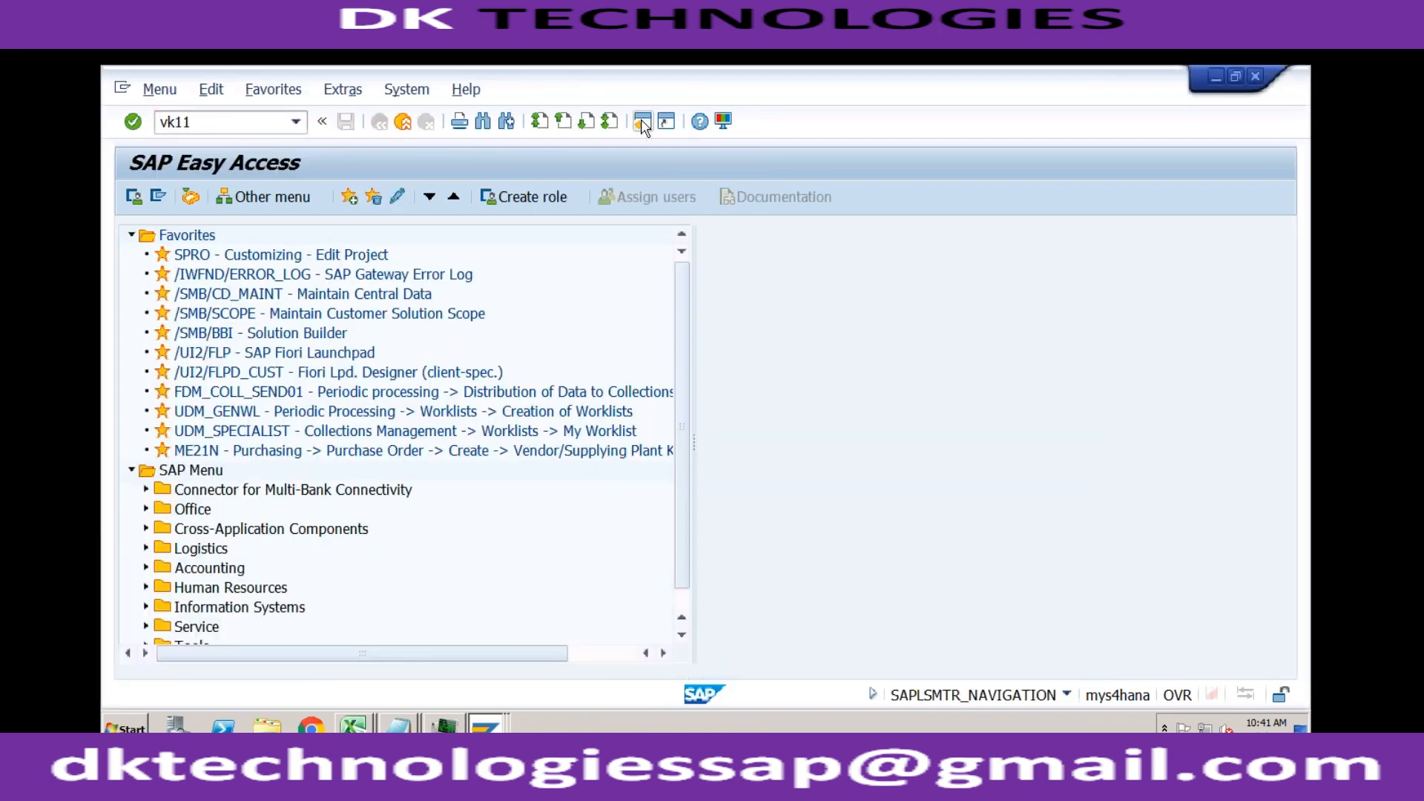
{"action": "key", "text": "Return"}
{"action": "key", "text": "Return"}
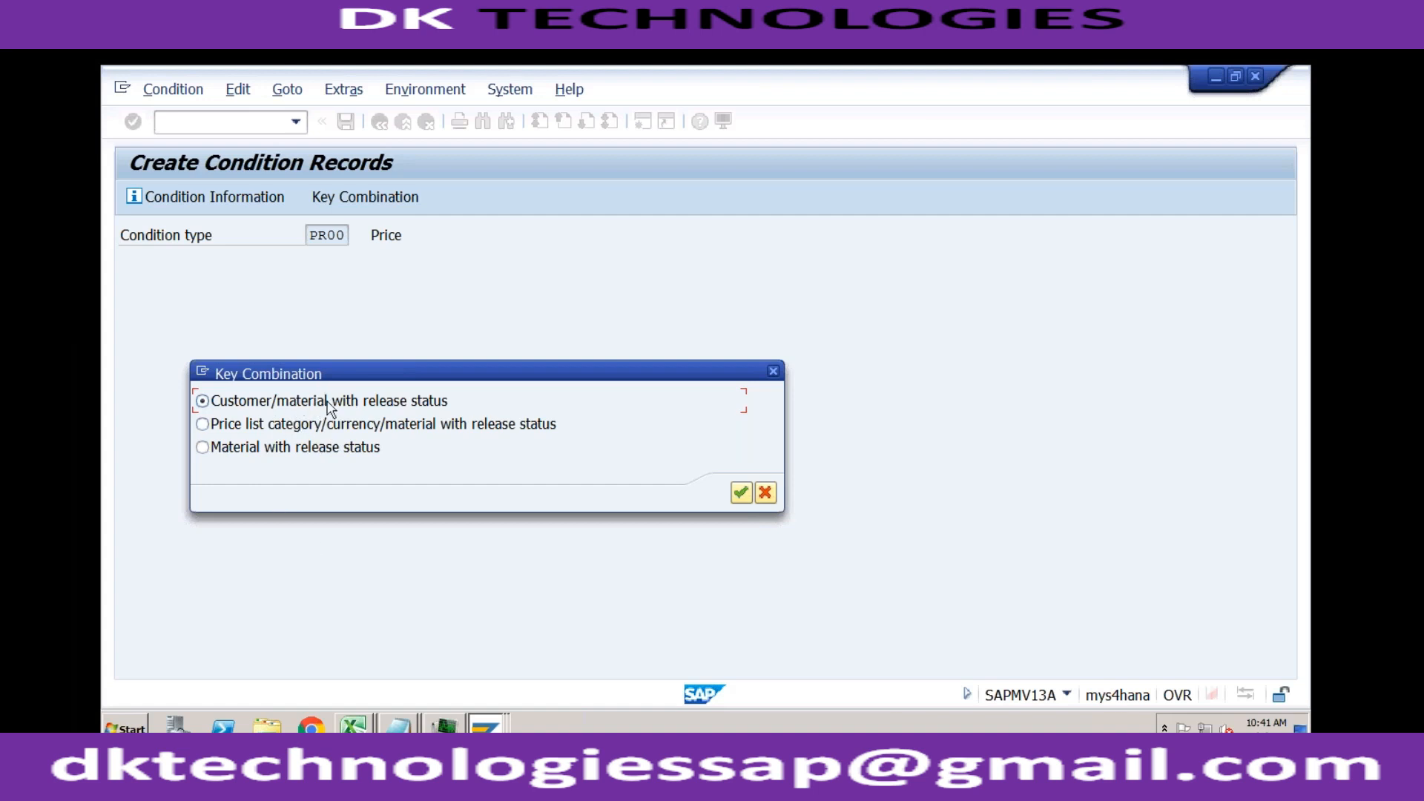
{"action": "left_click", "coordinate": [738, 494]}
Step: Check access sequence PR02 in PR00's condition type details, then open the Set Access Sequences activity under Pricing Control
{"action": "mouse_move", "coordinate": [488, 729]}
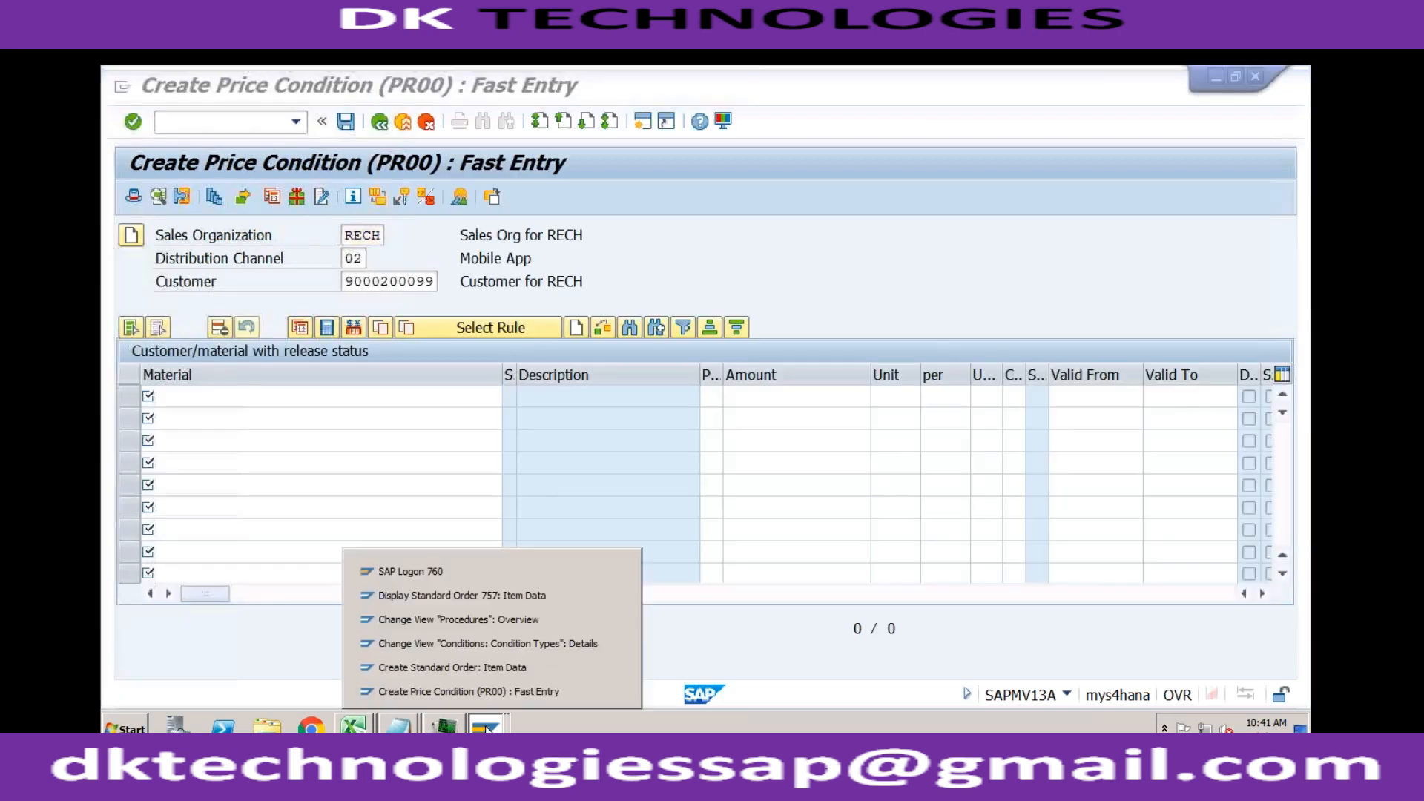
{"action": "left_click", "coordinate": [506, 642]}
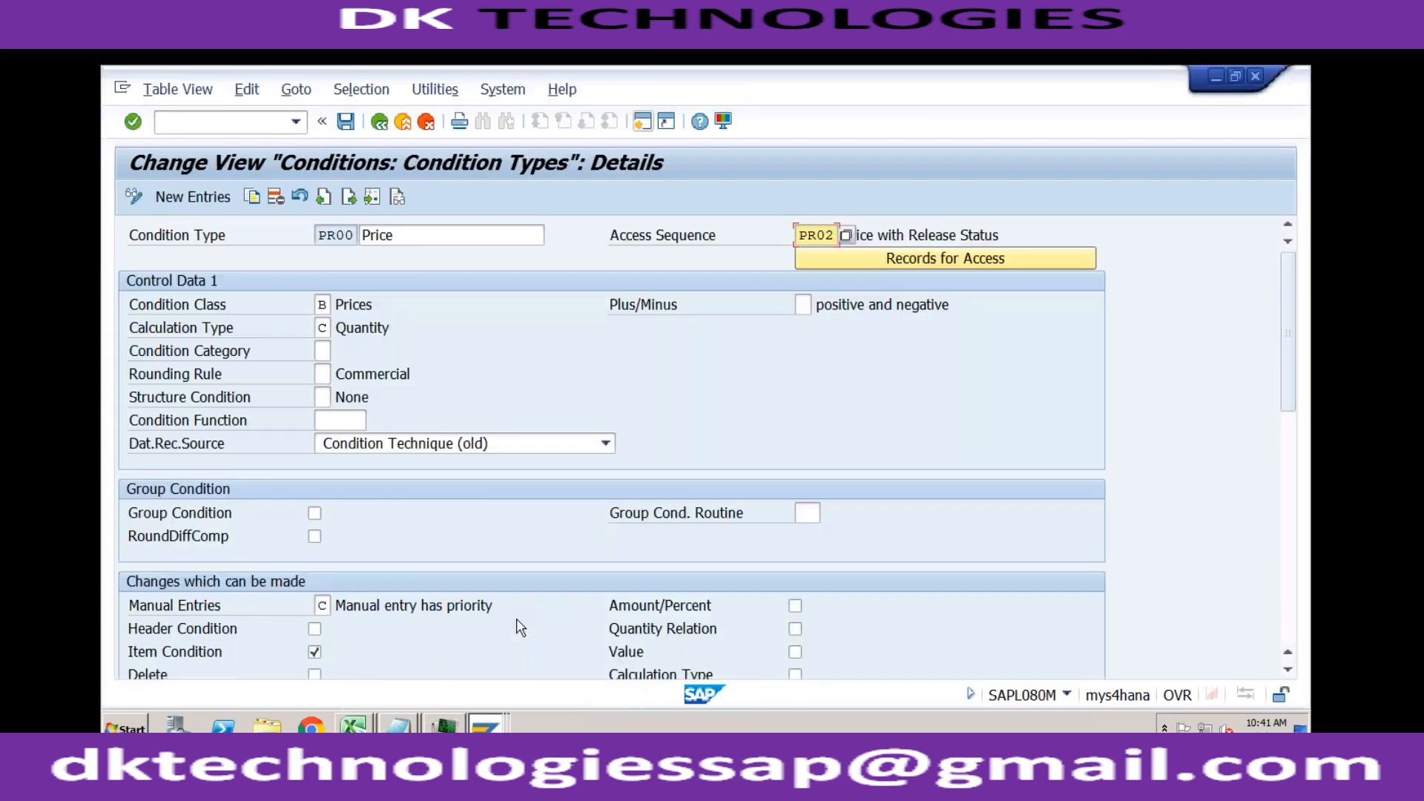
{"action": "left_click_drag", "start_coordinate": [800, 234], "coordinate": [837, 234]}
{"action": "left_click", "coordinate": [404, 127]}
{"action": "left_click", "coordinate": [880, 199]}
{"action": "left_click", "coordinate": [318, 355]}
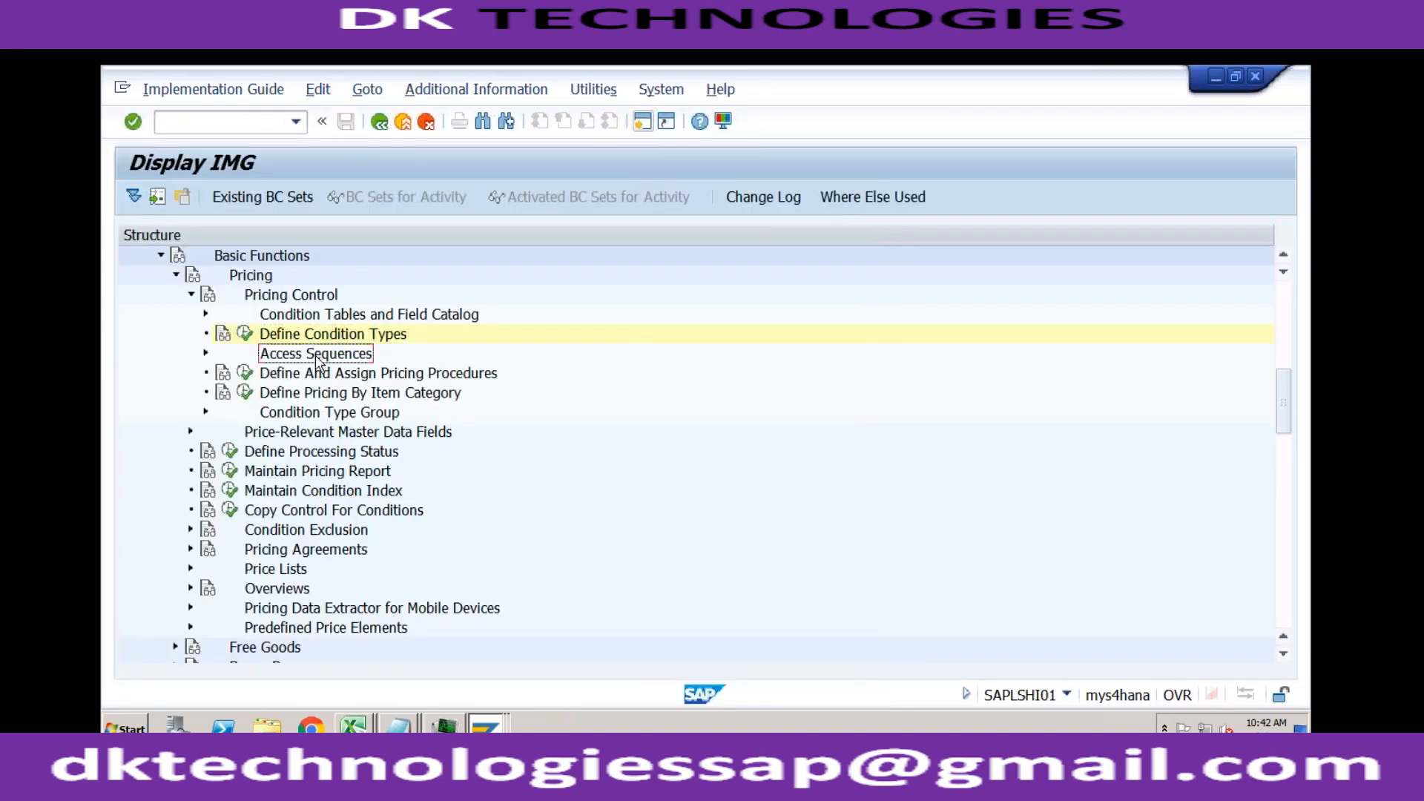
{"action": "left_click", "coordinate": [207, 353]}
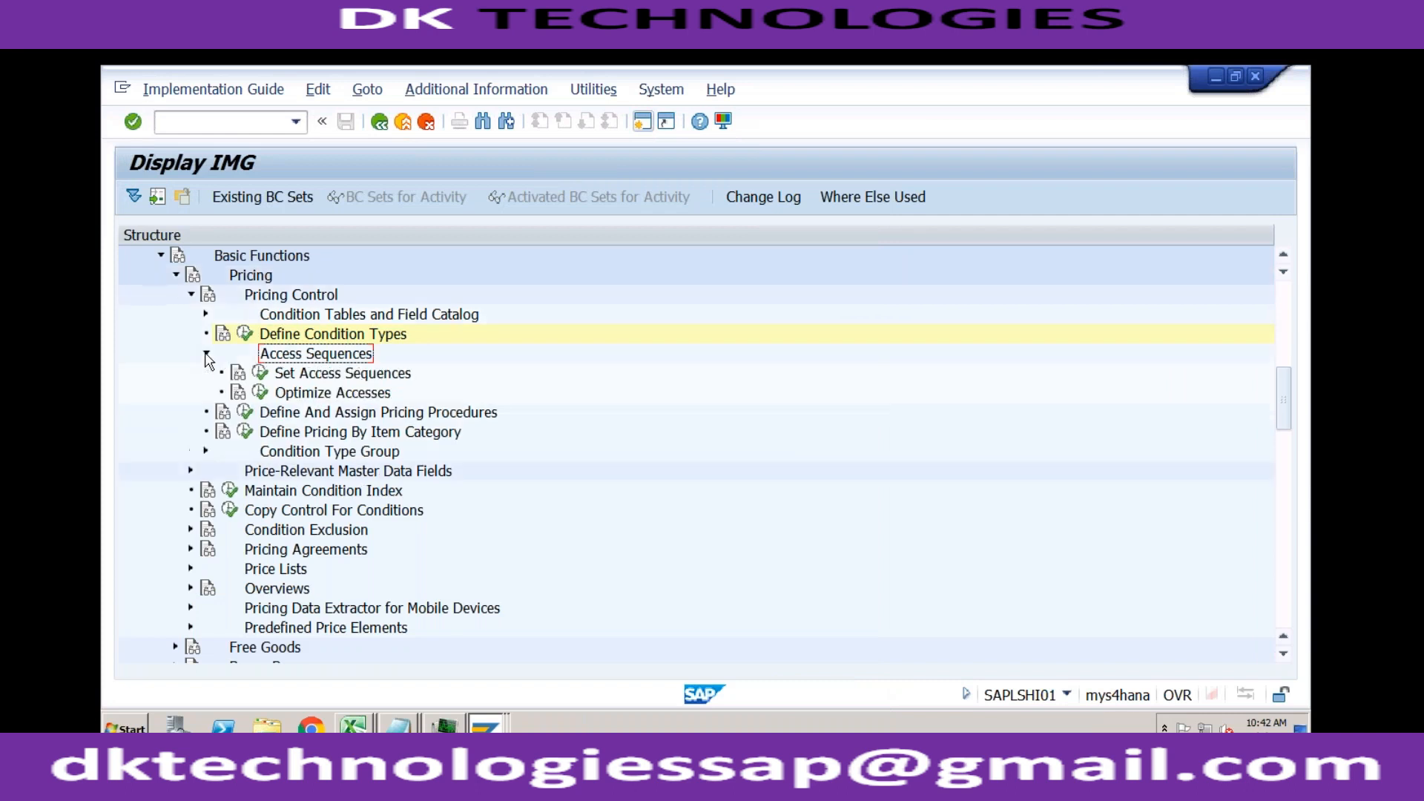
{"action": "left_click", "coordinate": [260, 372]}
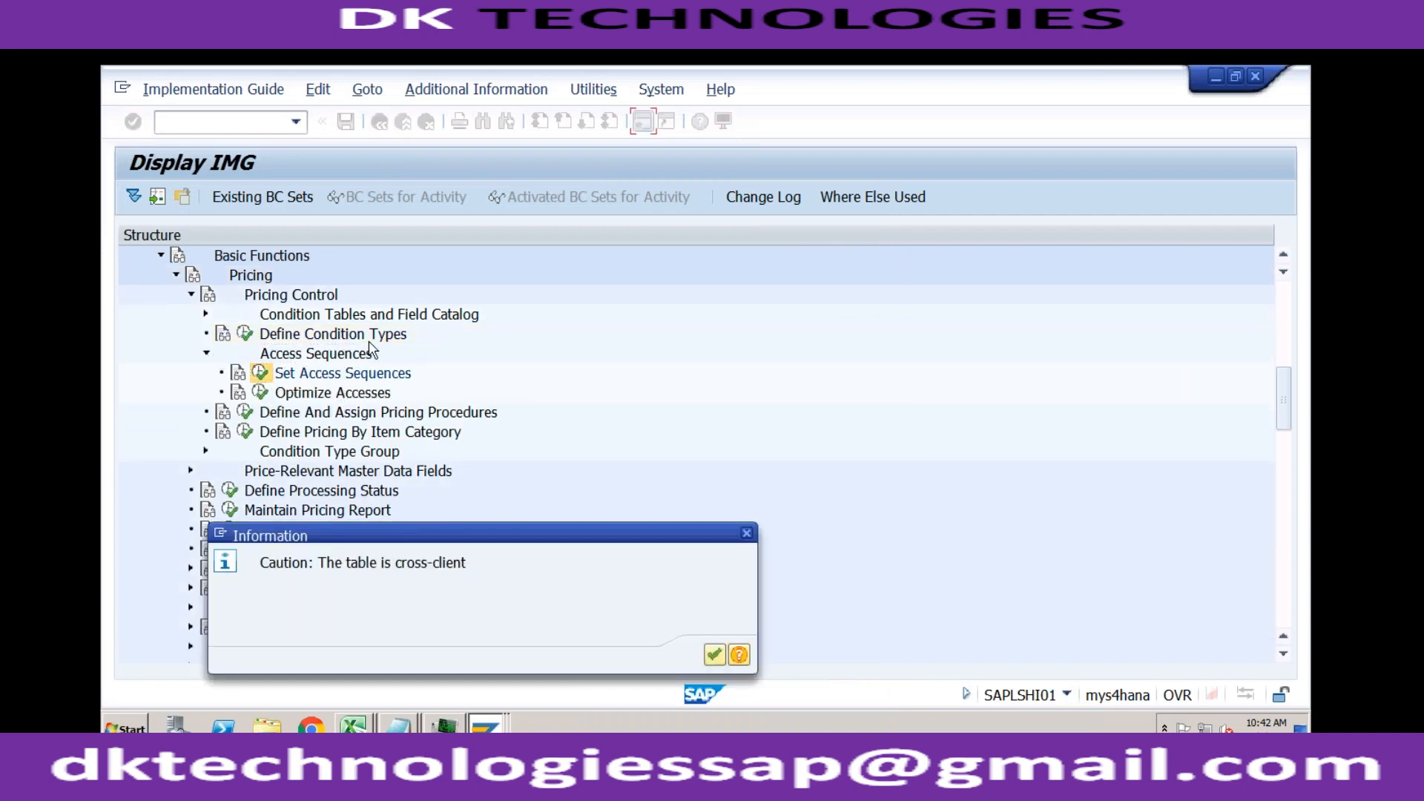
{"action": "left_click", "coordinate": [713, 653]}
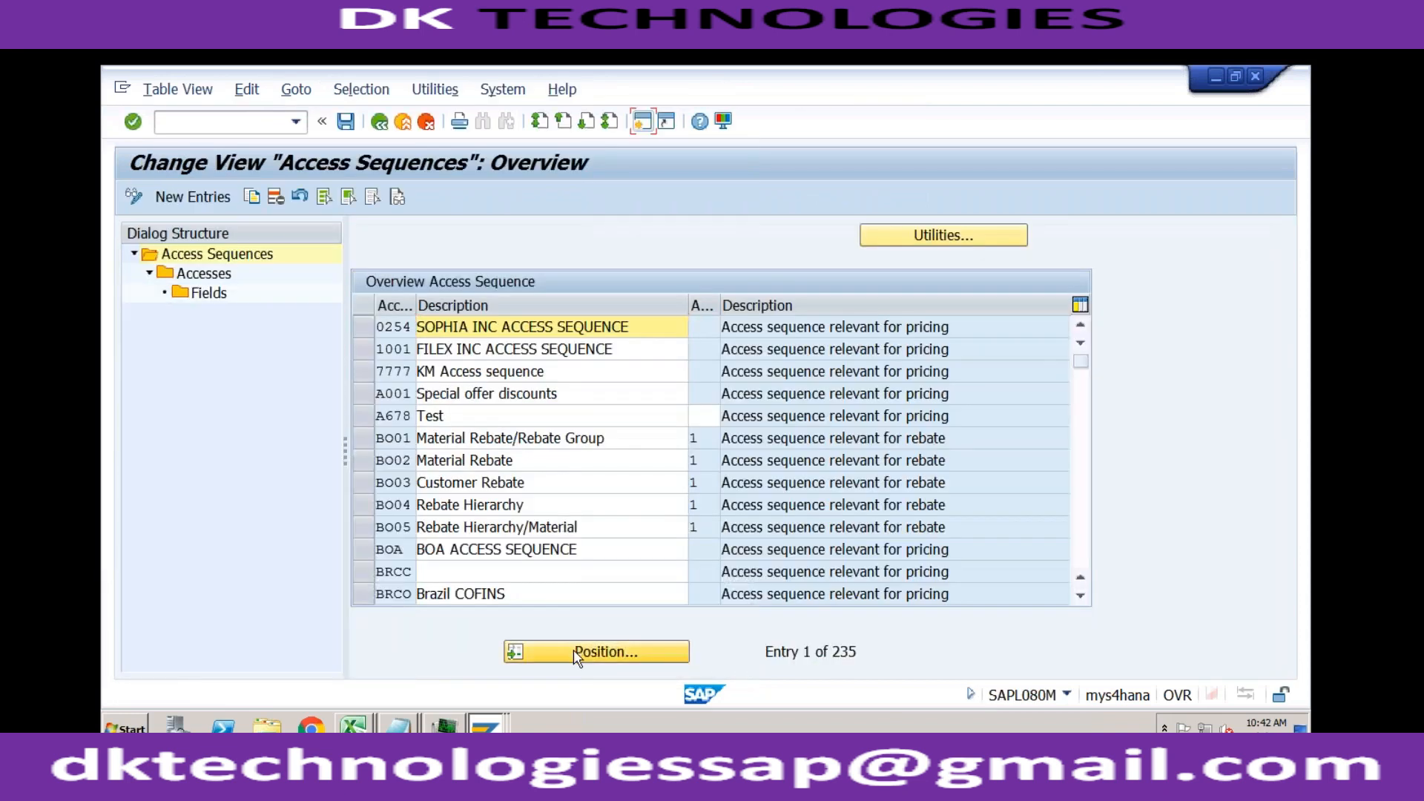
Step: Locate access sequence PR02 in the overview and display its accesses
{"action": "left_click", "coordinate": [573, 650]}
{"action": "type", "text": "pr02"}
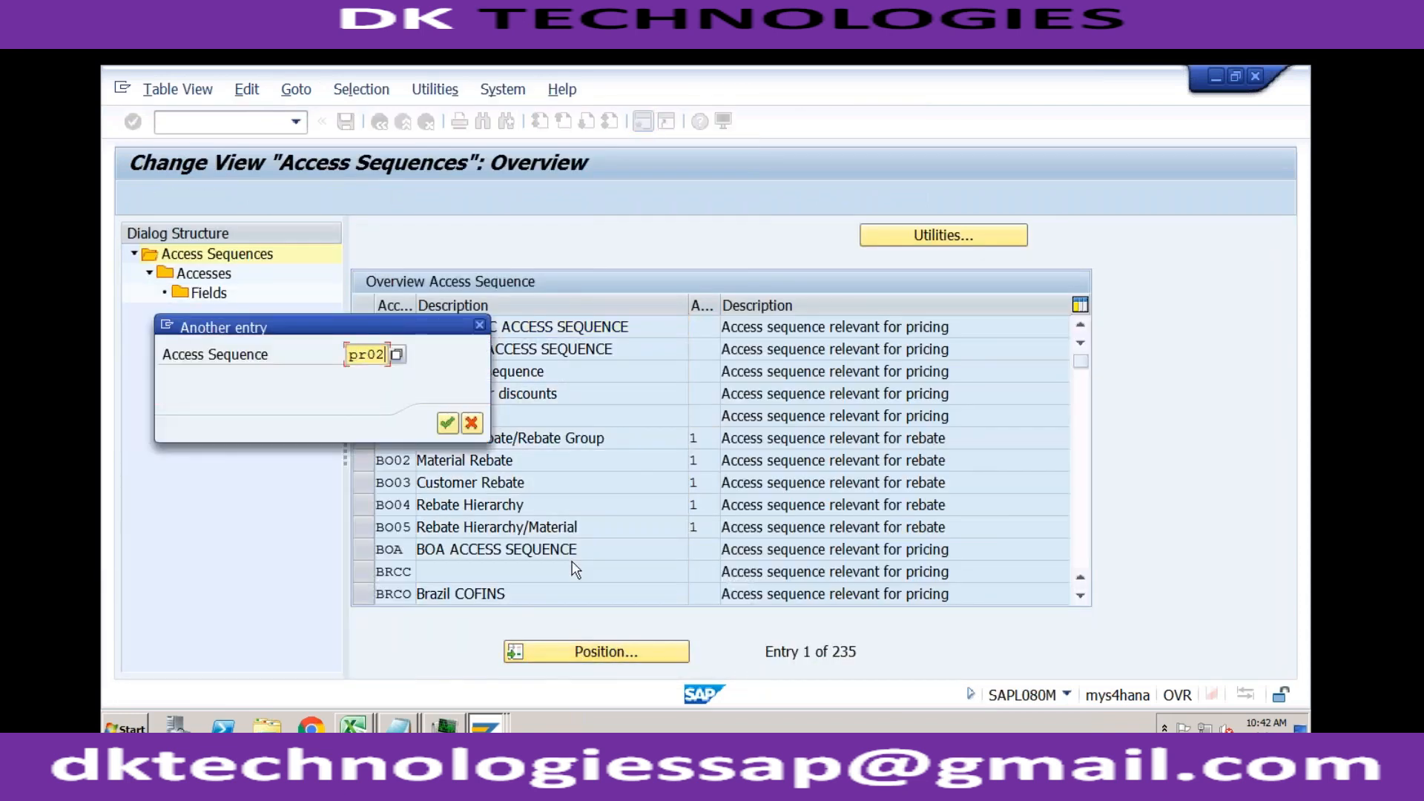
{"action": "key", "text": "Return"}
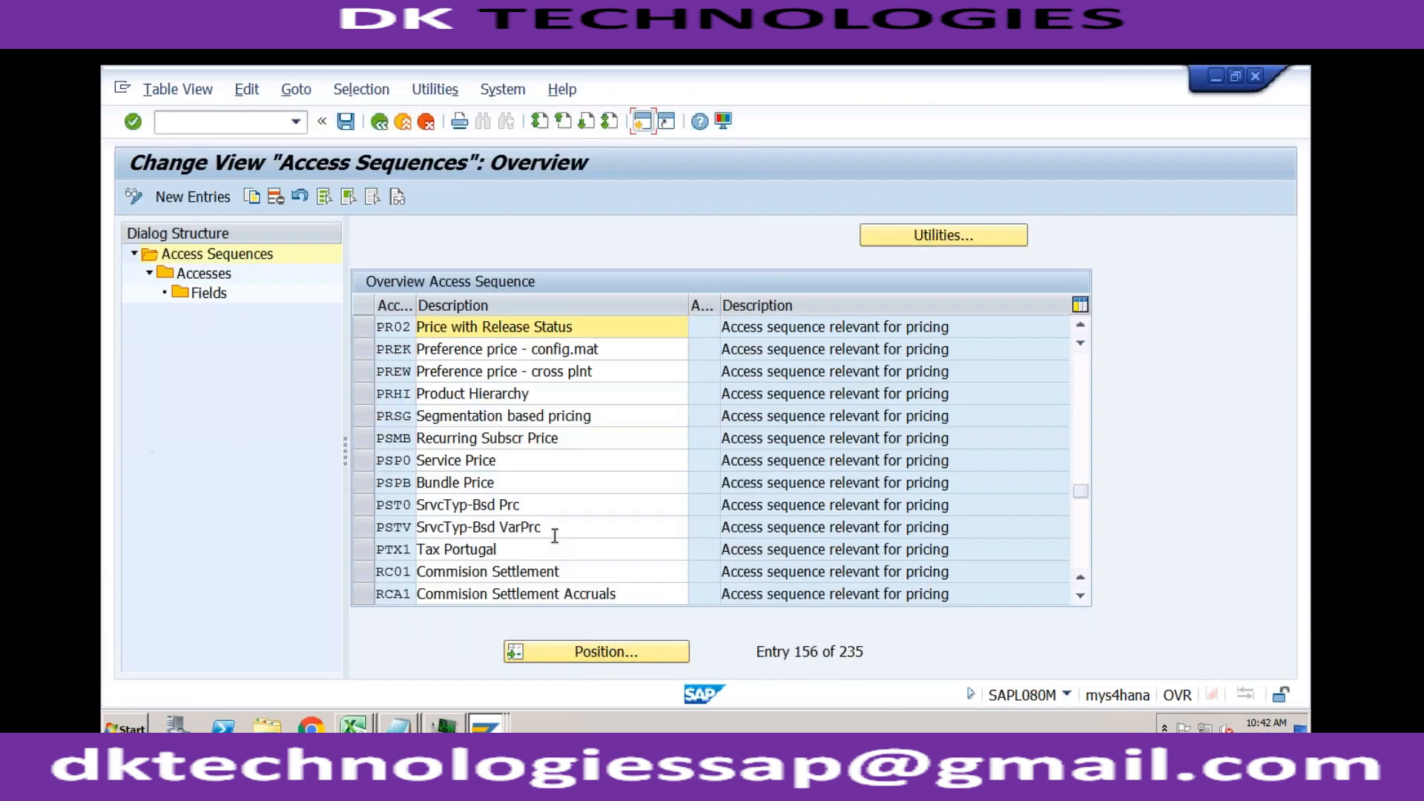
{"action": "left_click", "coordinate": [367, 327]}
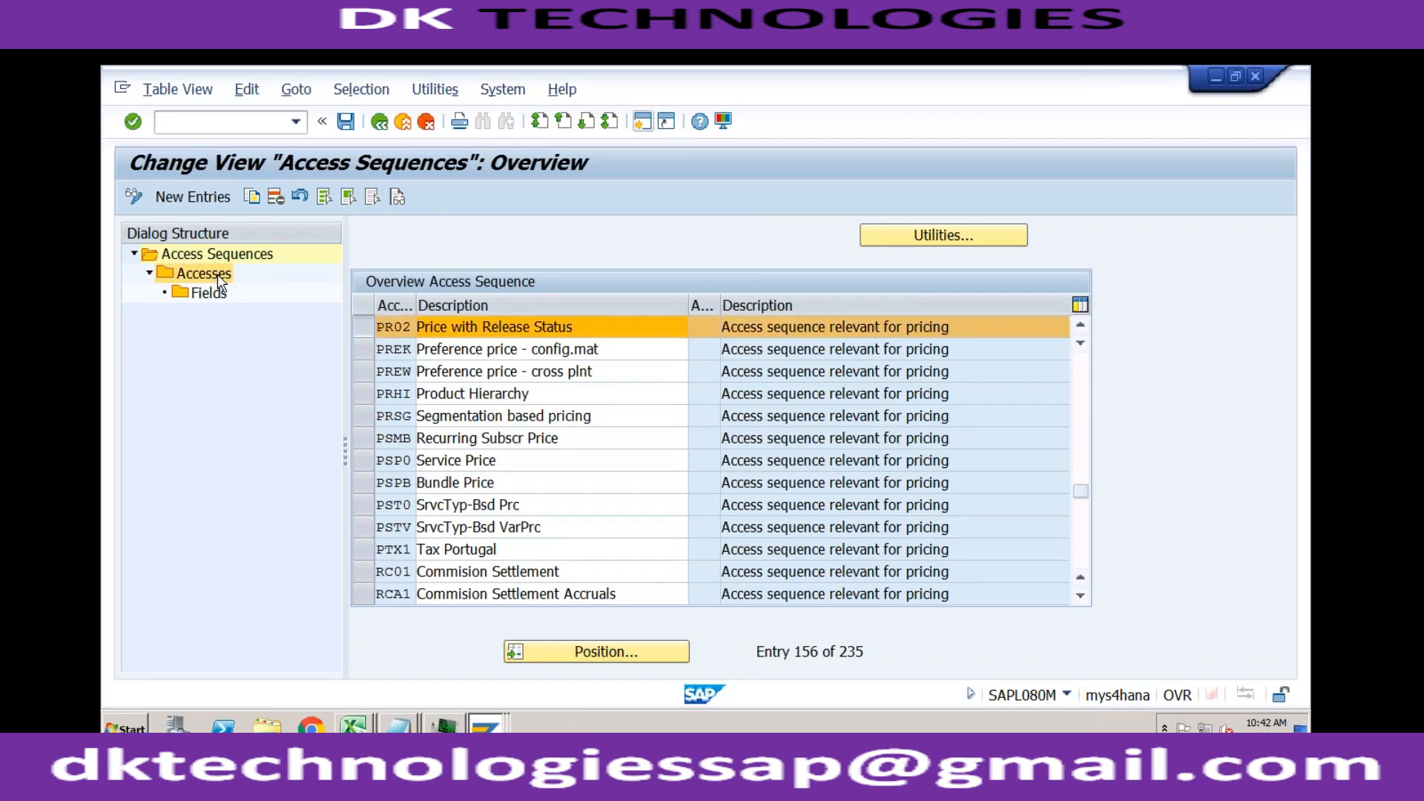
{"action": "double_click", "coordinate": [219, 276]}
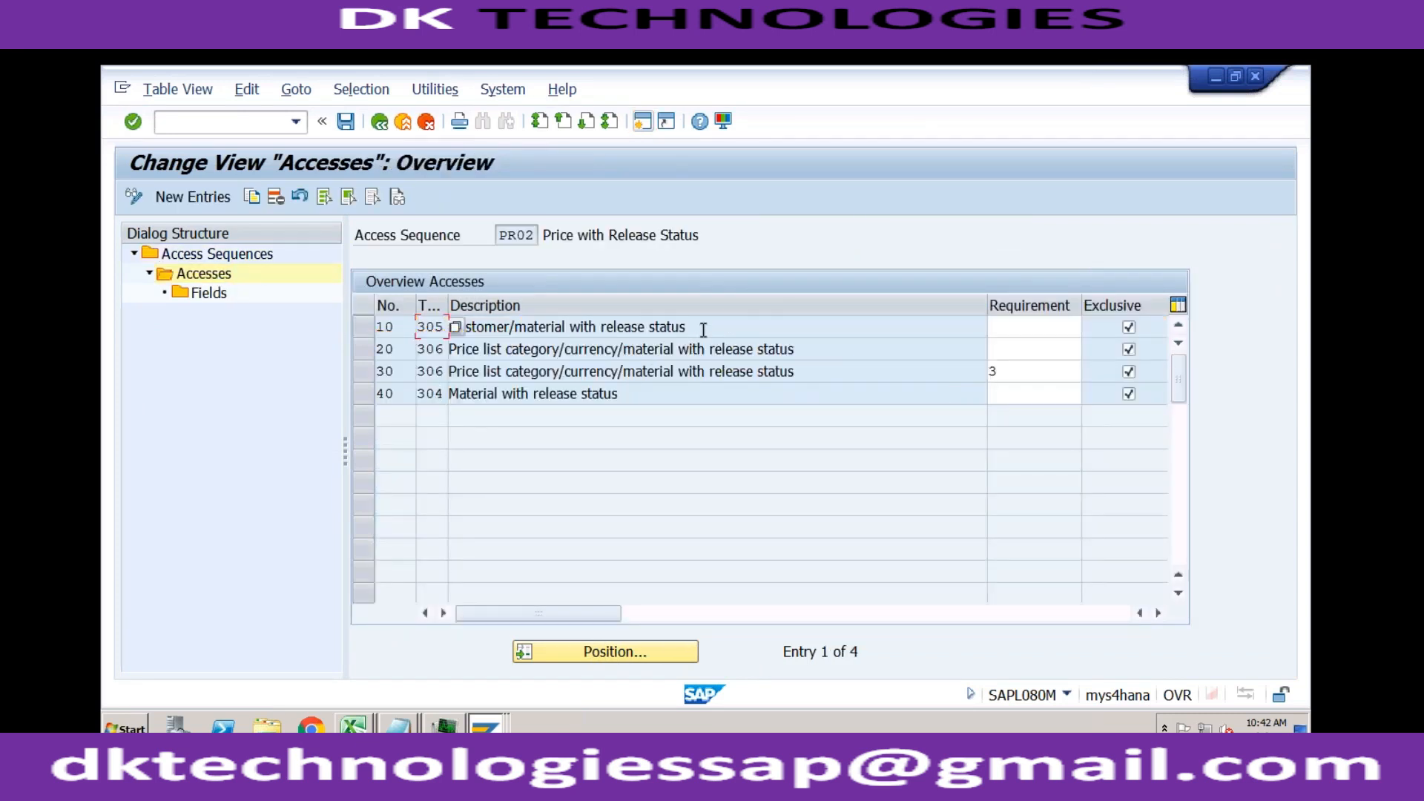
Step: Review the customer/material, price list category/currency/material and material accesses of access sequence PR02
{"action": "left_click", "coordinate": [711, 371]}
{"action": "left_click", "coordinate": [672, 387]}
{"action": "left_click", "coordinate": [812, 353]}
{"action": "left_click", "coordinate": [809, 373]}
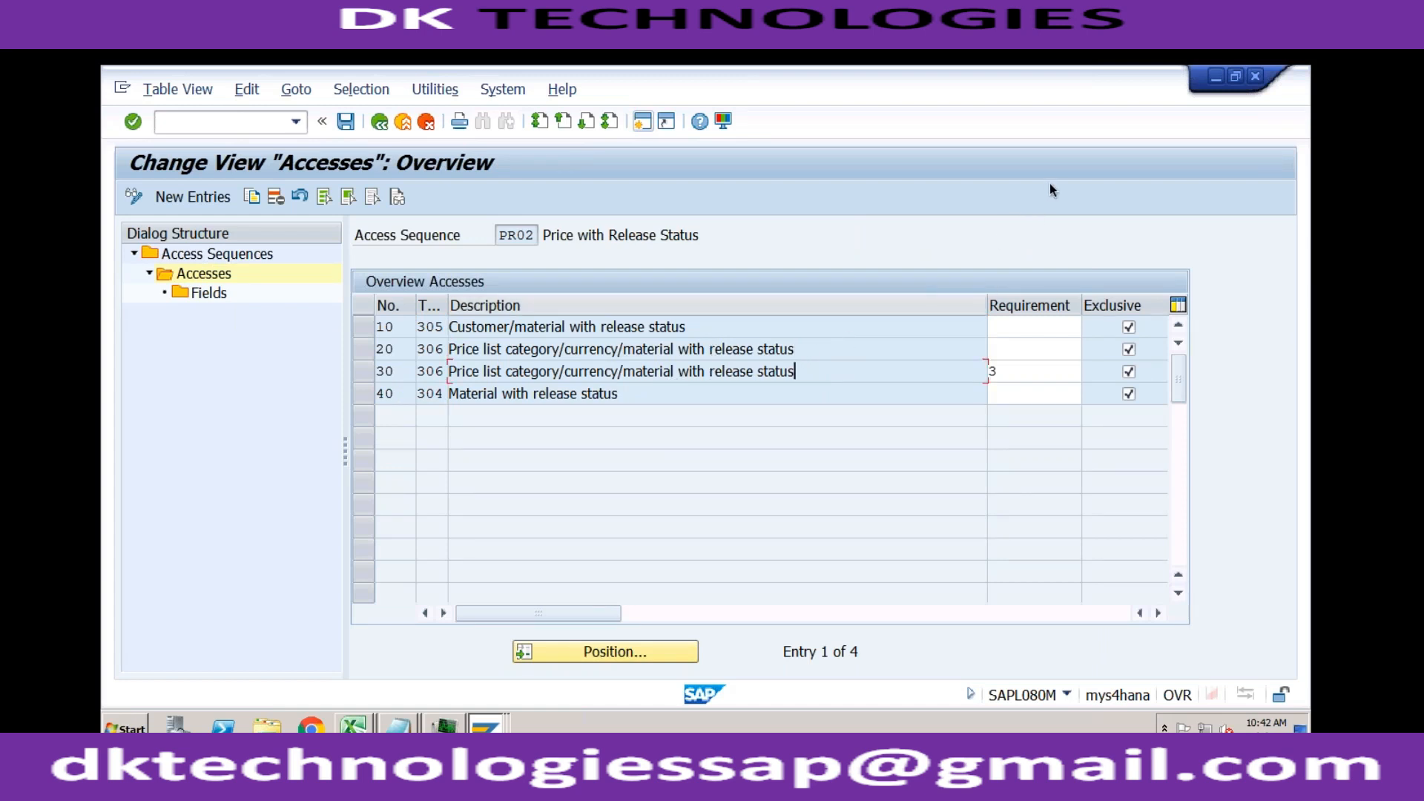
{"action": "left_click", "coordinate": [662, 392]}
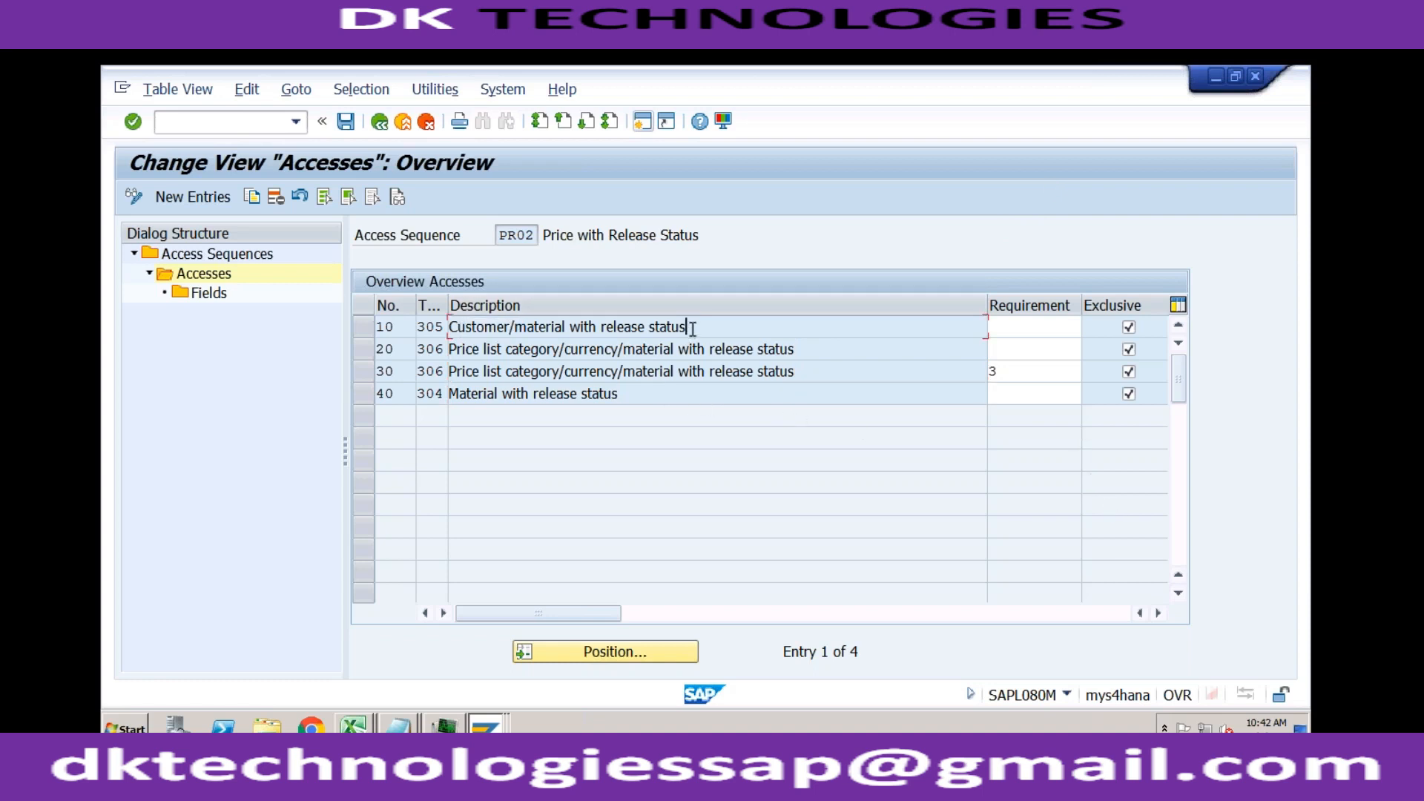
{"action": "left_click", "coordinate": [795, 353]}
{"action": "left_click", "coordinate": [649, 394]}
Step: Replace the Create Standard Order transaction with VK11 and display the key combinations for condition type PR00
{"action": "left_click", "coordinate": [486, 726]}
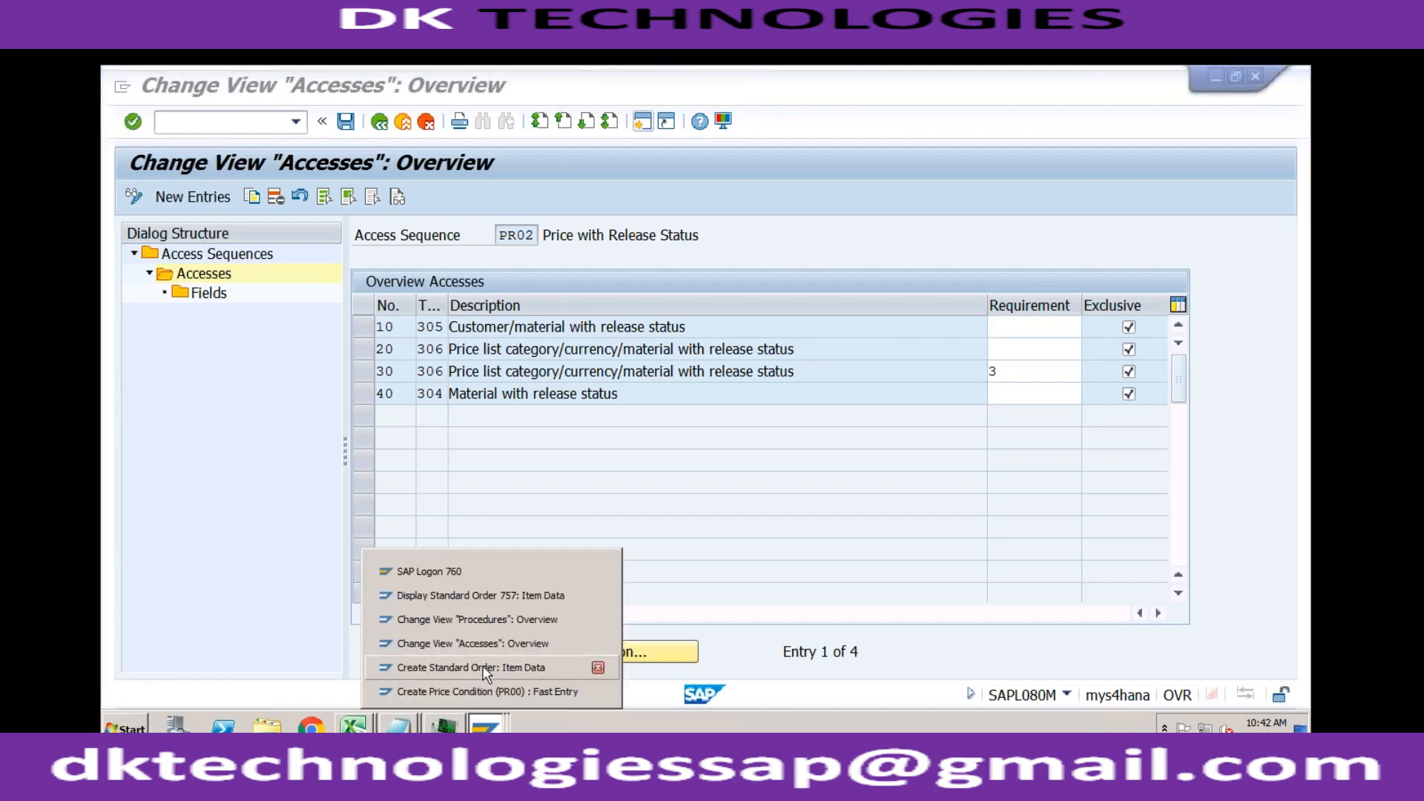
{"action": "left_click", "coordinate": [487, 670]}
{"action": "left_click", "coordinate": [258, 130]}
{"action": "type", "text": "/nvk11"}
{"action": "key", "text": "Return"}
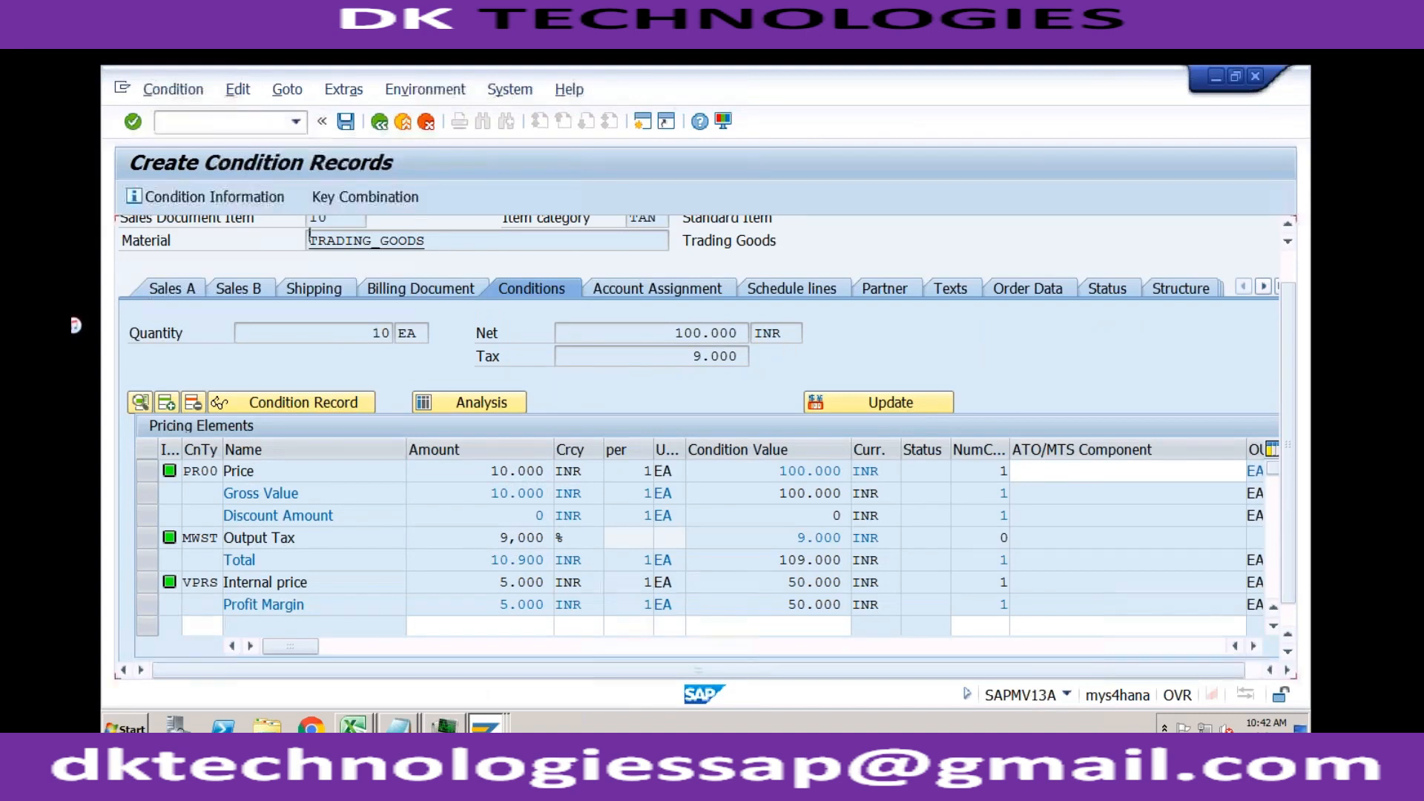
{"action": "key", "text": "Return"}
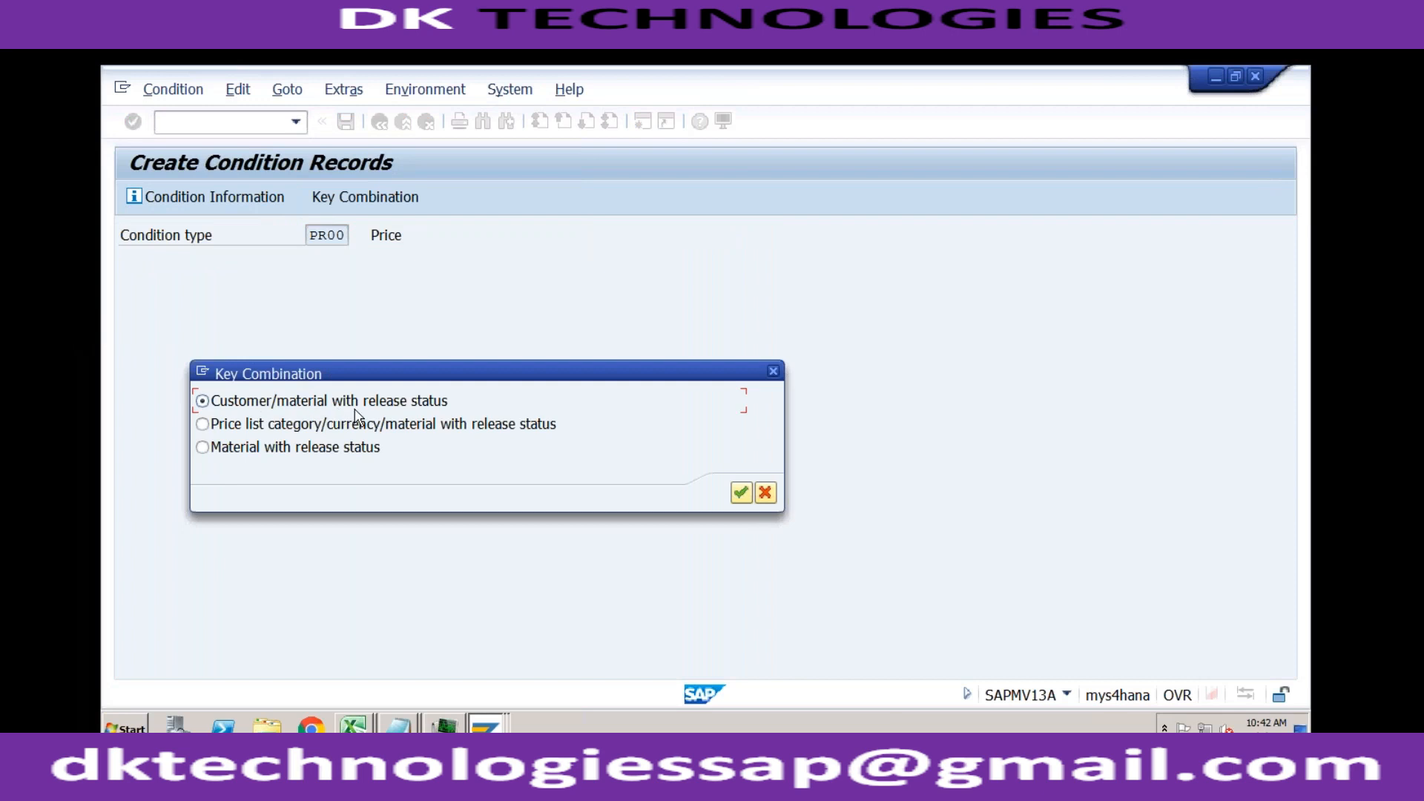
Step: Compare the accesses of PR02 with the key combinations offered when creating PR00 condition records
{"action": "left_click", "coordinate": [481, 718]}
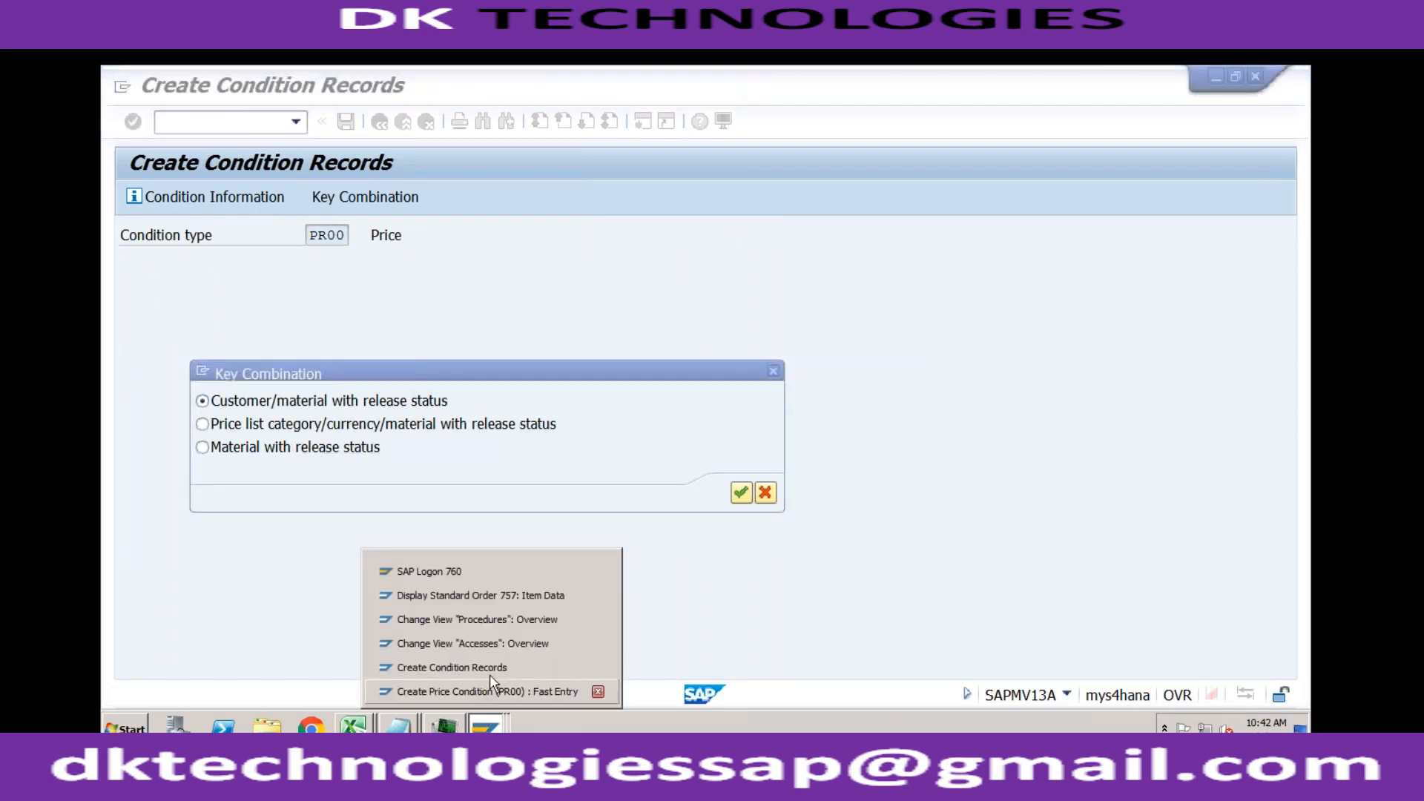
{"action": "left_click", "coordinate": [497, 644]}
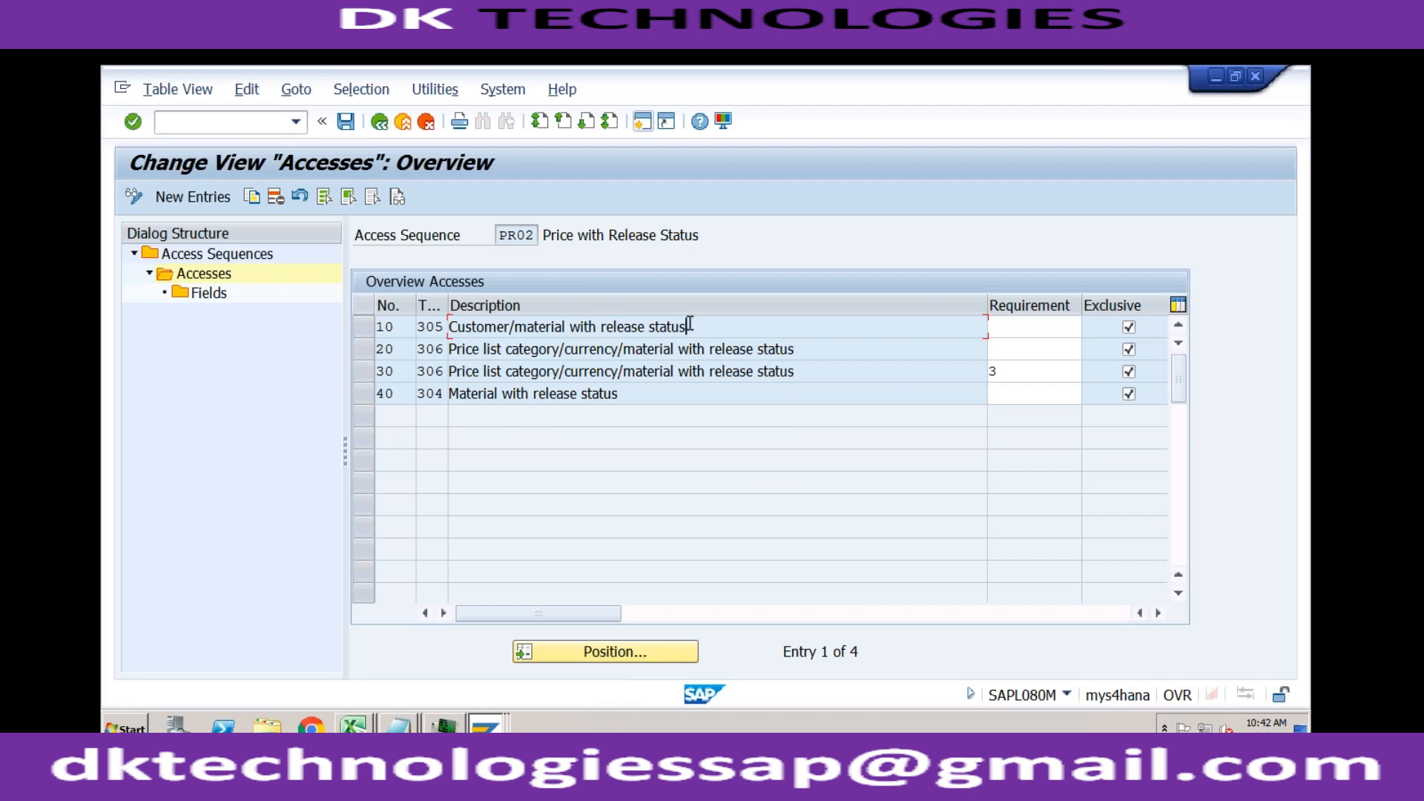
{"action": "left_click", "coordinate": [487, 725]}
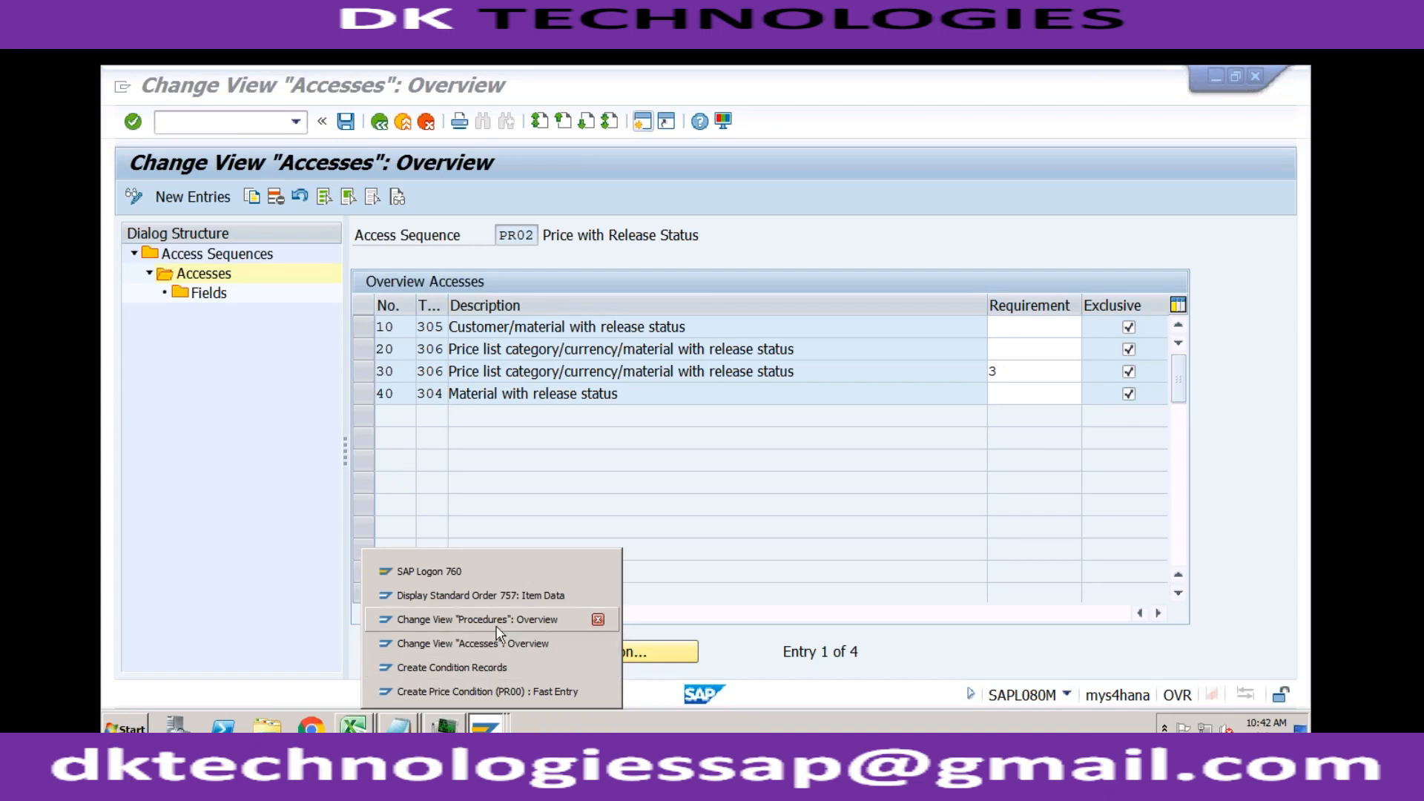
{"action": "left_click", "coordinate": [453, 667]}
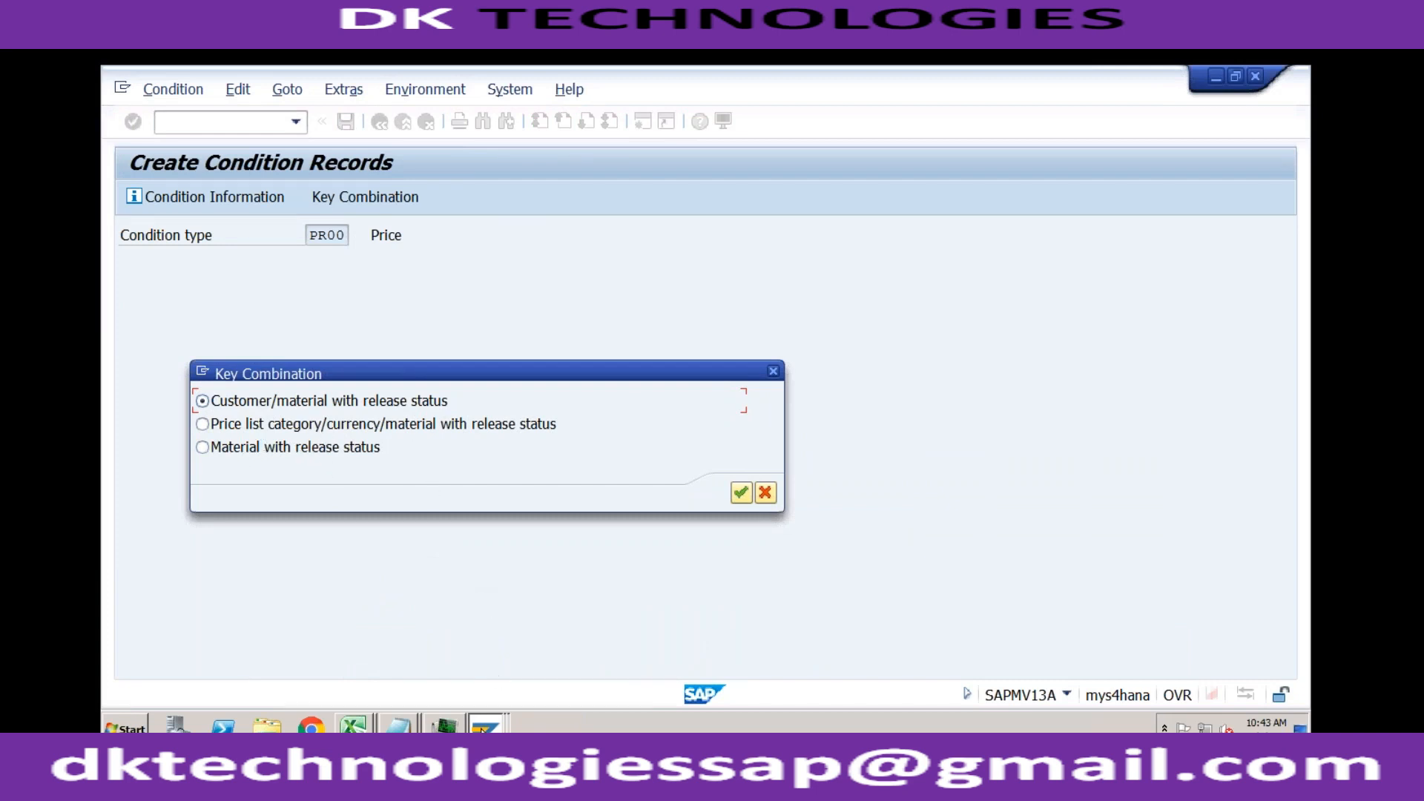
{"action": "left_click", "coordinate": [486, 724]}
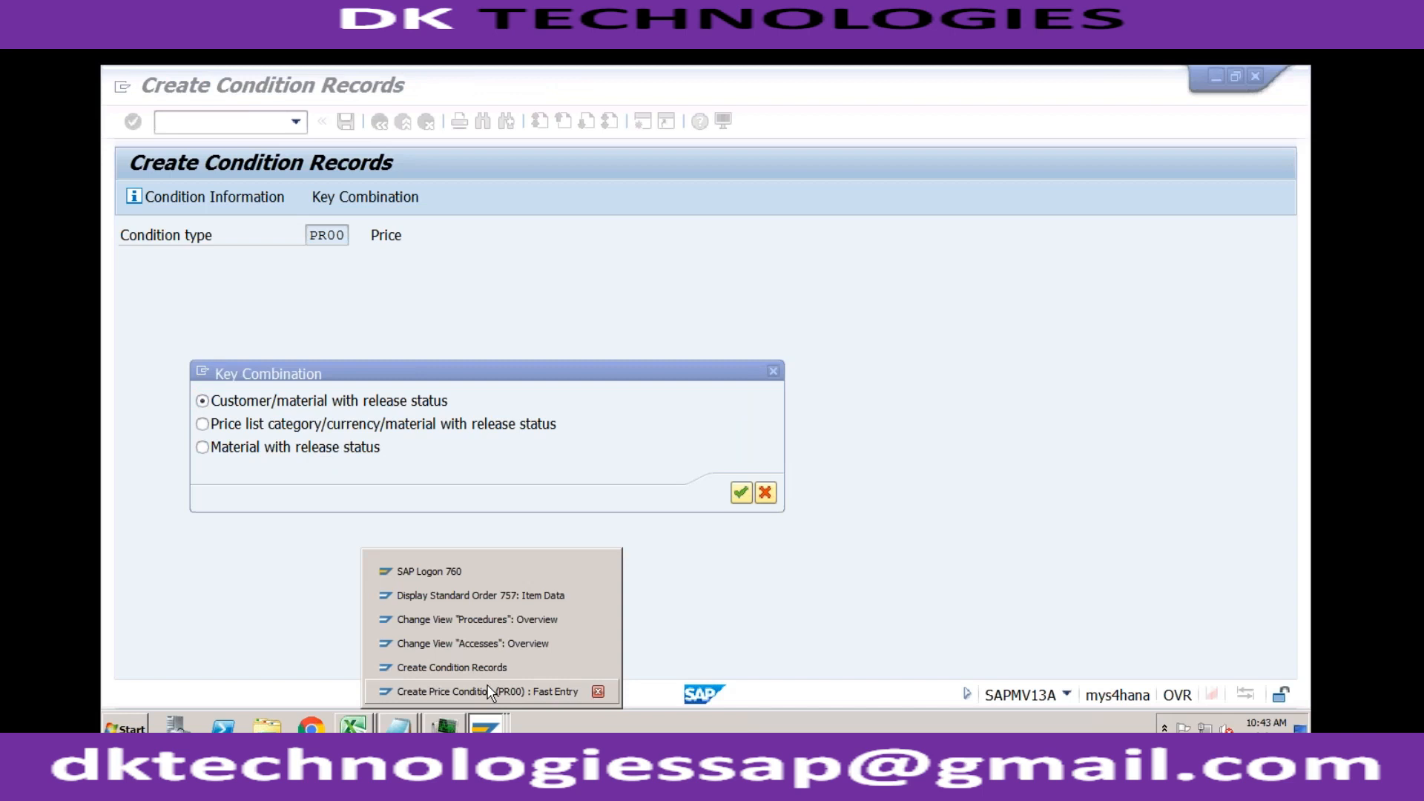
{"action": "left_click", "coordinate": [489, 644]}
{"action": "left_click", "coordinate": [621, 393]}
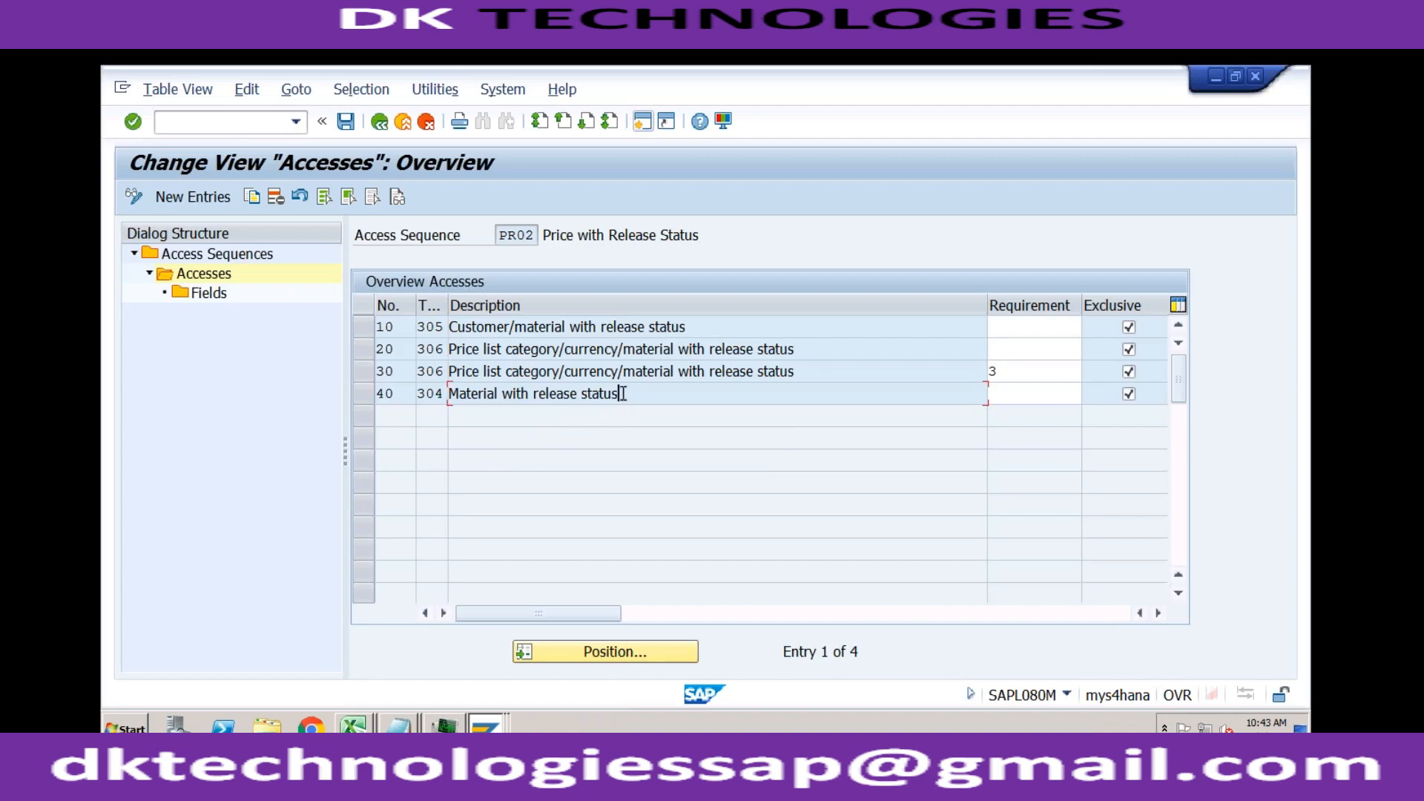
Step: Display the fields of access 10, Customer/material with release status, and review their long field labels
{"action": "left_click", "coordinate": [363, 331]}
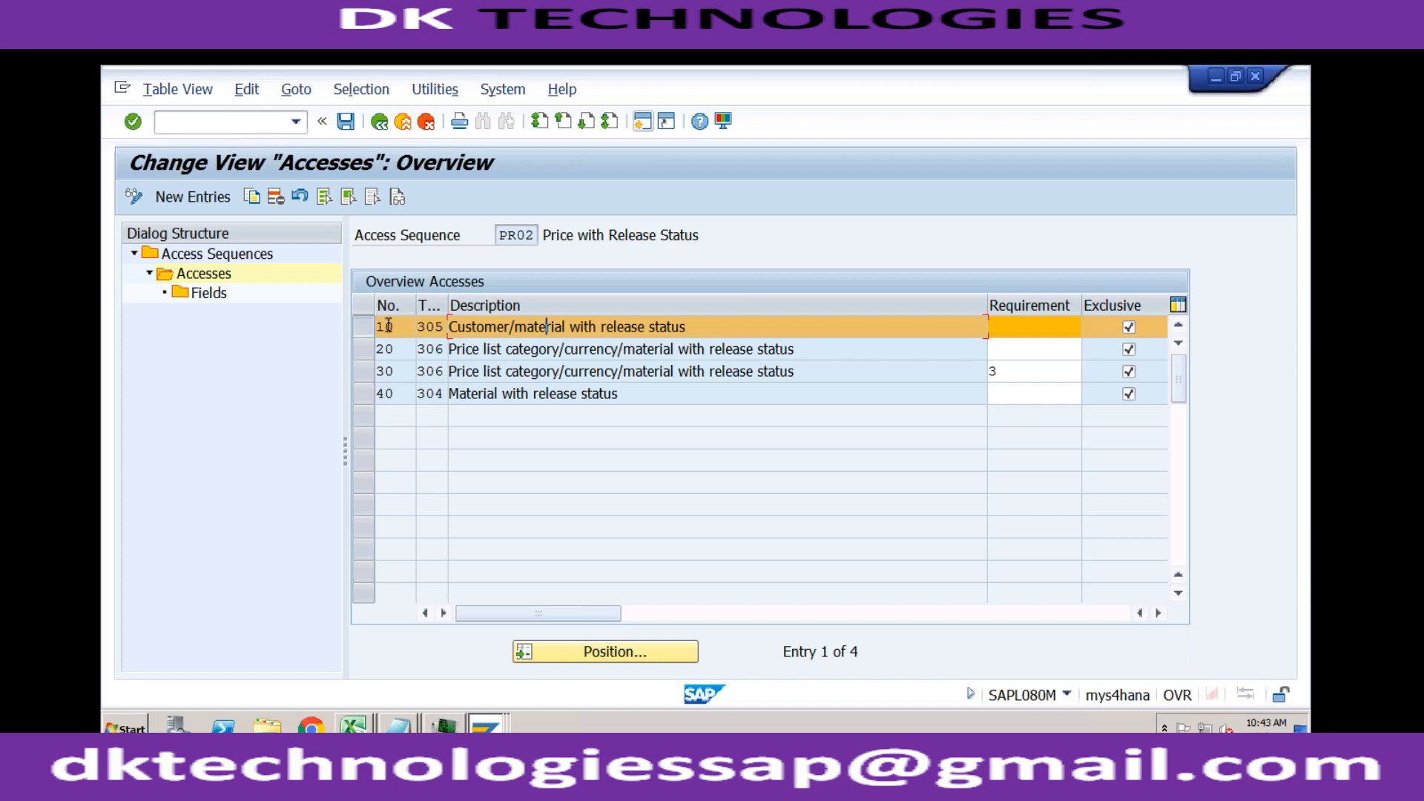
{"action": "double_click", "coordinate": [209, 295]}
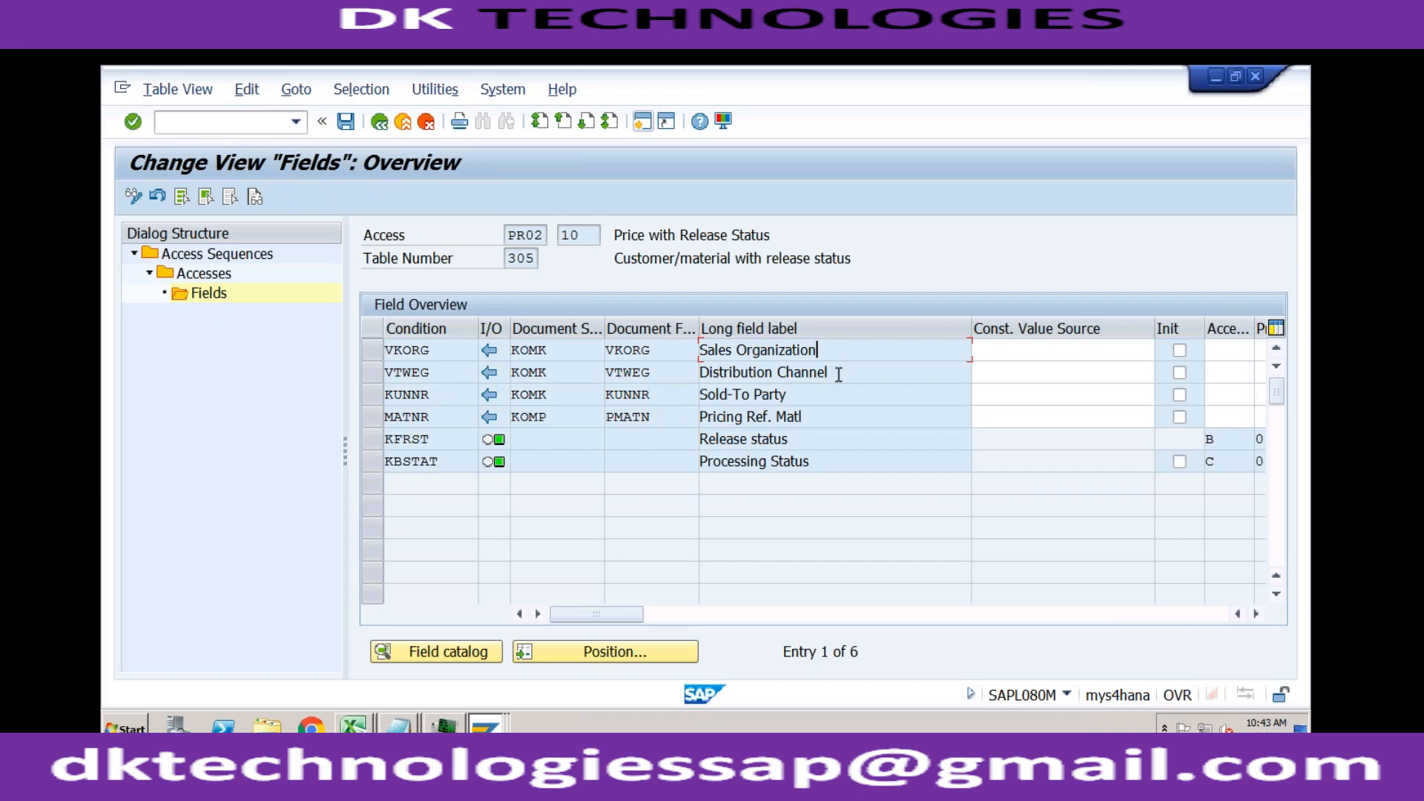
{"action": "left_click", "coordinate": [807, 400]}
{"action": "left_click", "coordinate": [795, 440]}
{"action": "left_click", "coordinate": [832, 460]}
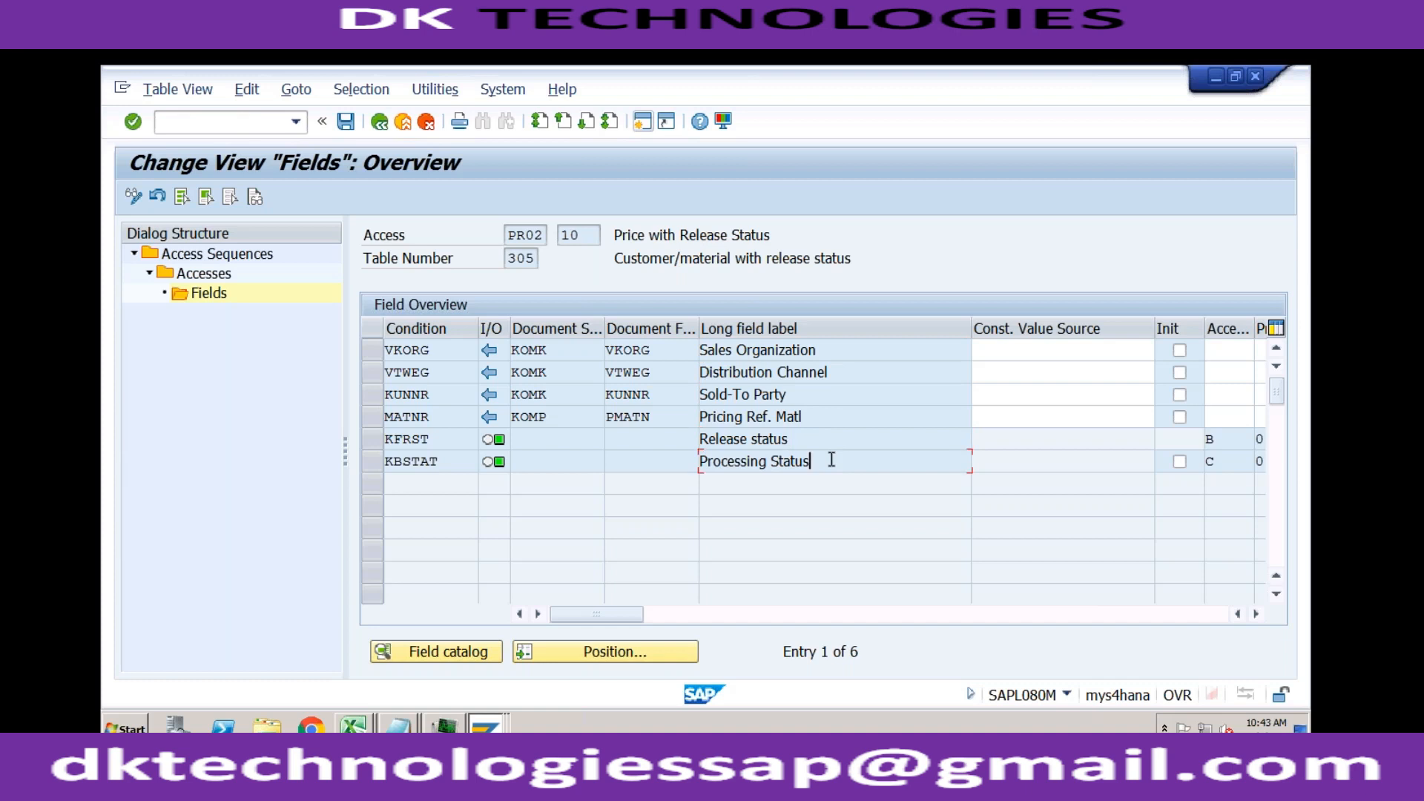
{"action": "left_click", "coordinate": [438, 418]}
{"action": "left_click", "coordinate": [821, 443]}
Step: Select the VKORG, VTWEG, KUNNR and MATNR rows and compare them with the entry fields of PR00's fast entry
{"action": "left_click", "coordinate": [372, 350]}
{"action": "left_click_drag", "start_coordinate": [368, 376], "coordinate": [372, 417]}
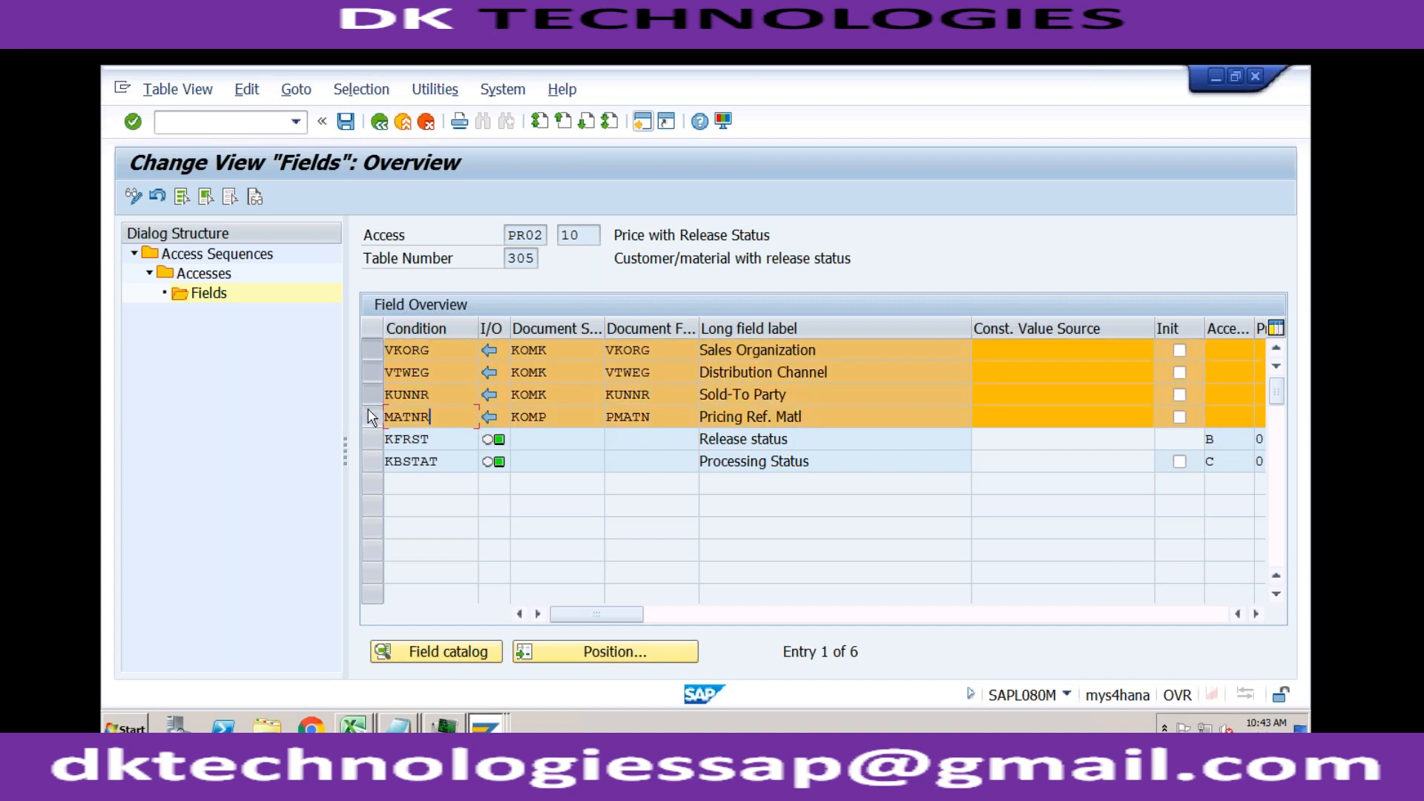
{"action": "left_click", "coordinate": [485, 725]}
{"action": "left_click", "coordinate": [479, 691]}
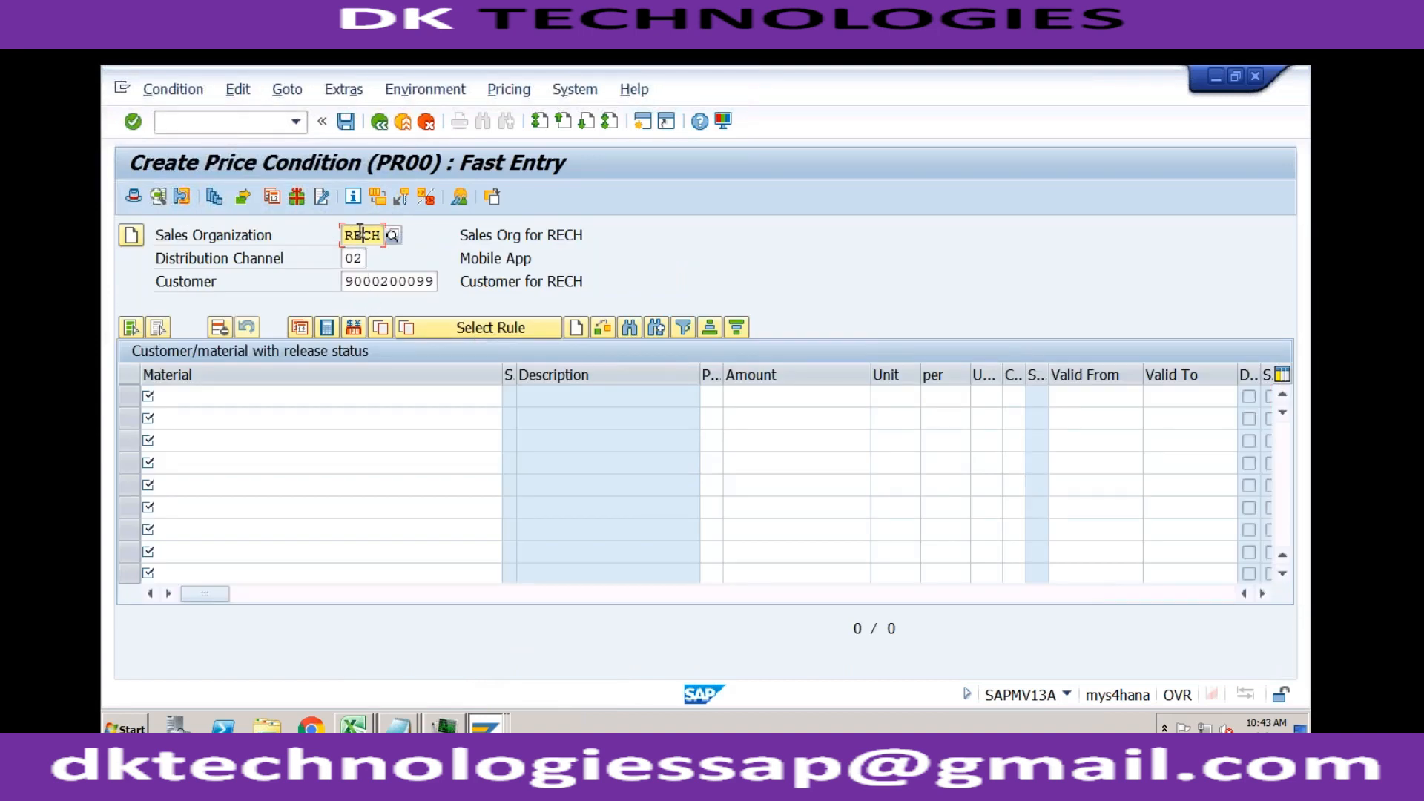
{"action": "left_click", "coordinate": [353, 259]}
{"action": "left_click", "coordinate": [359, 282]}
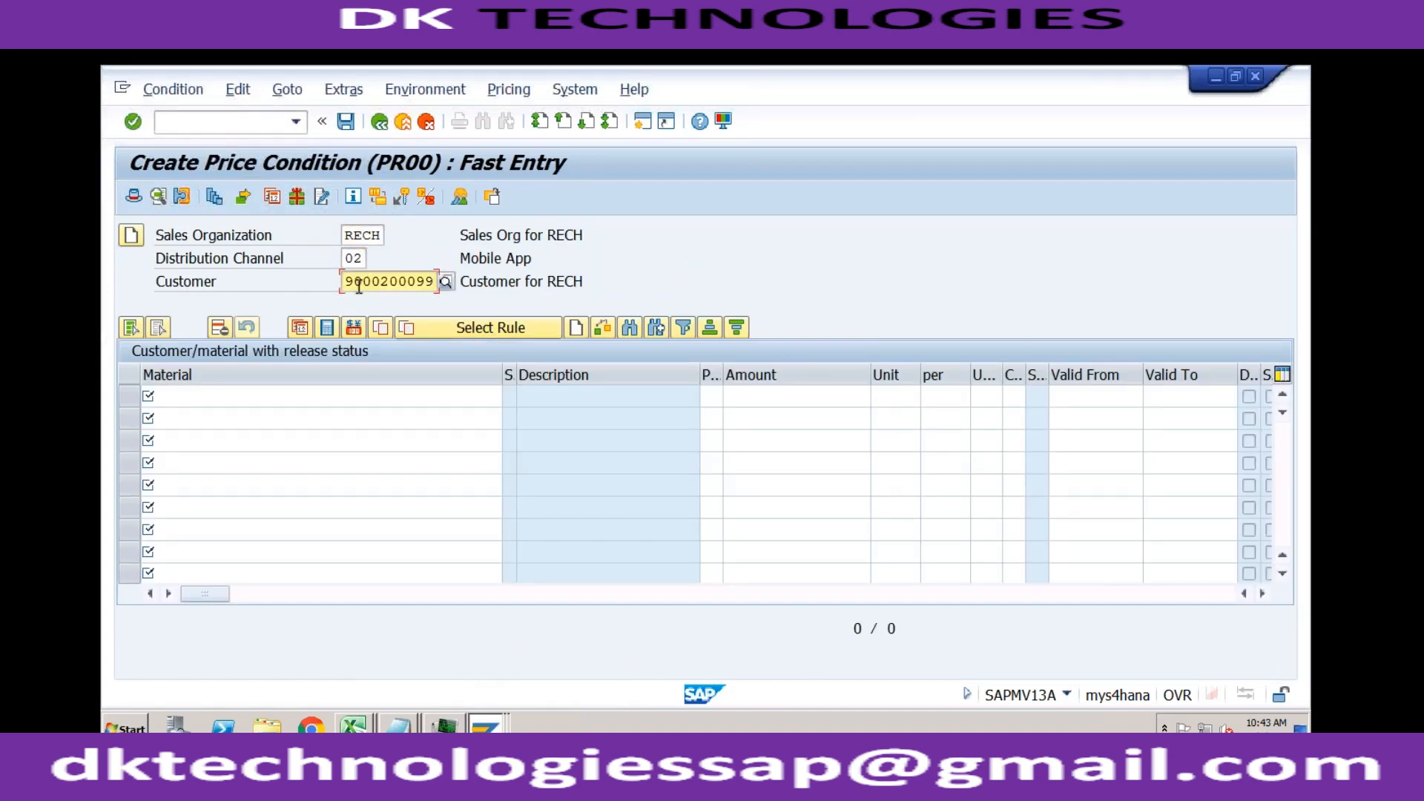
{"action": "left_click", "coordinate": [300, 392]}
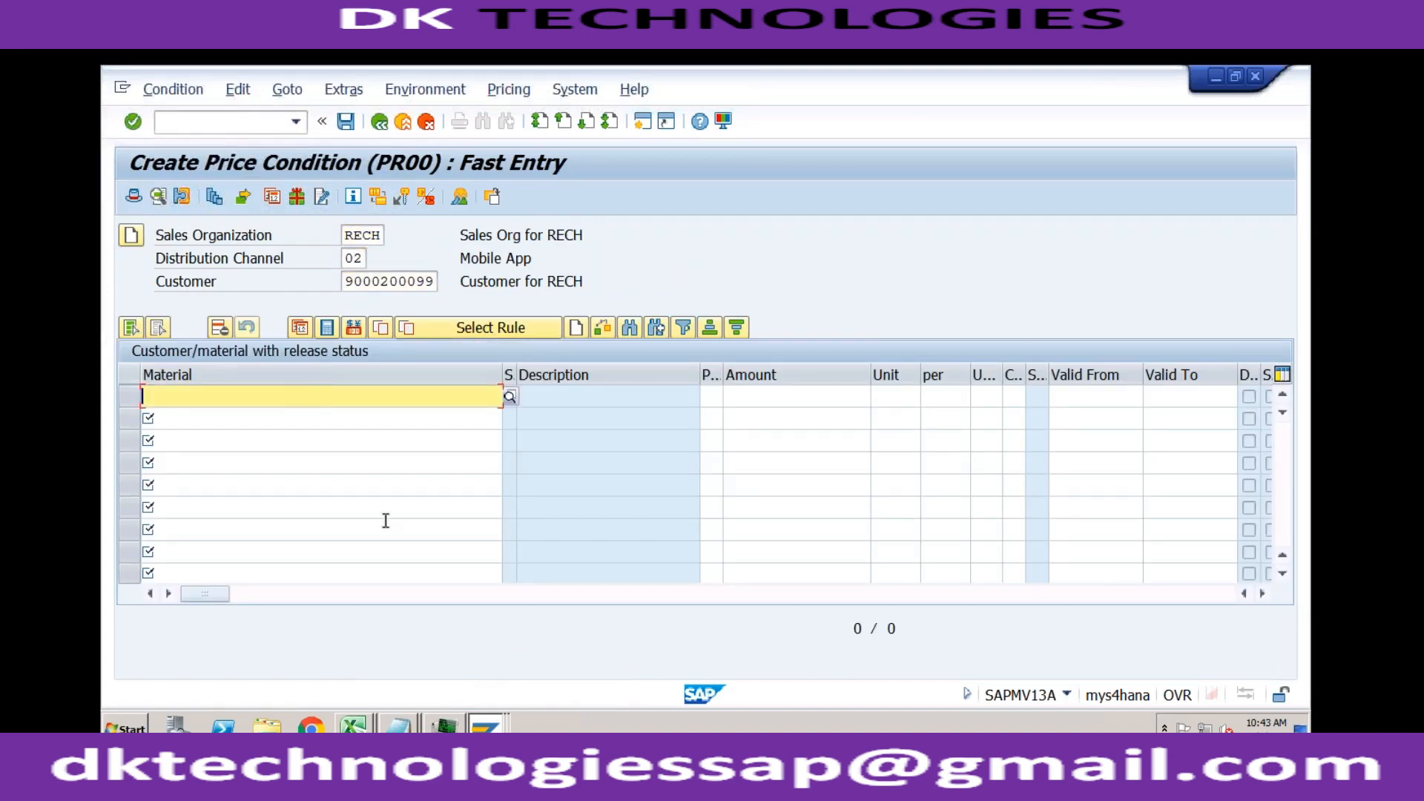
Step: Recheck the selected fields of access 10, including Sold-To Party, and return to the PR02 accesses overview
{"action": "left_click", "coordinate": [483, 723]}
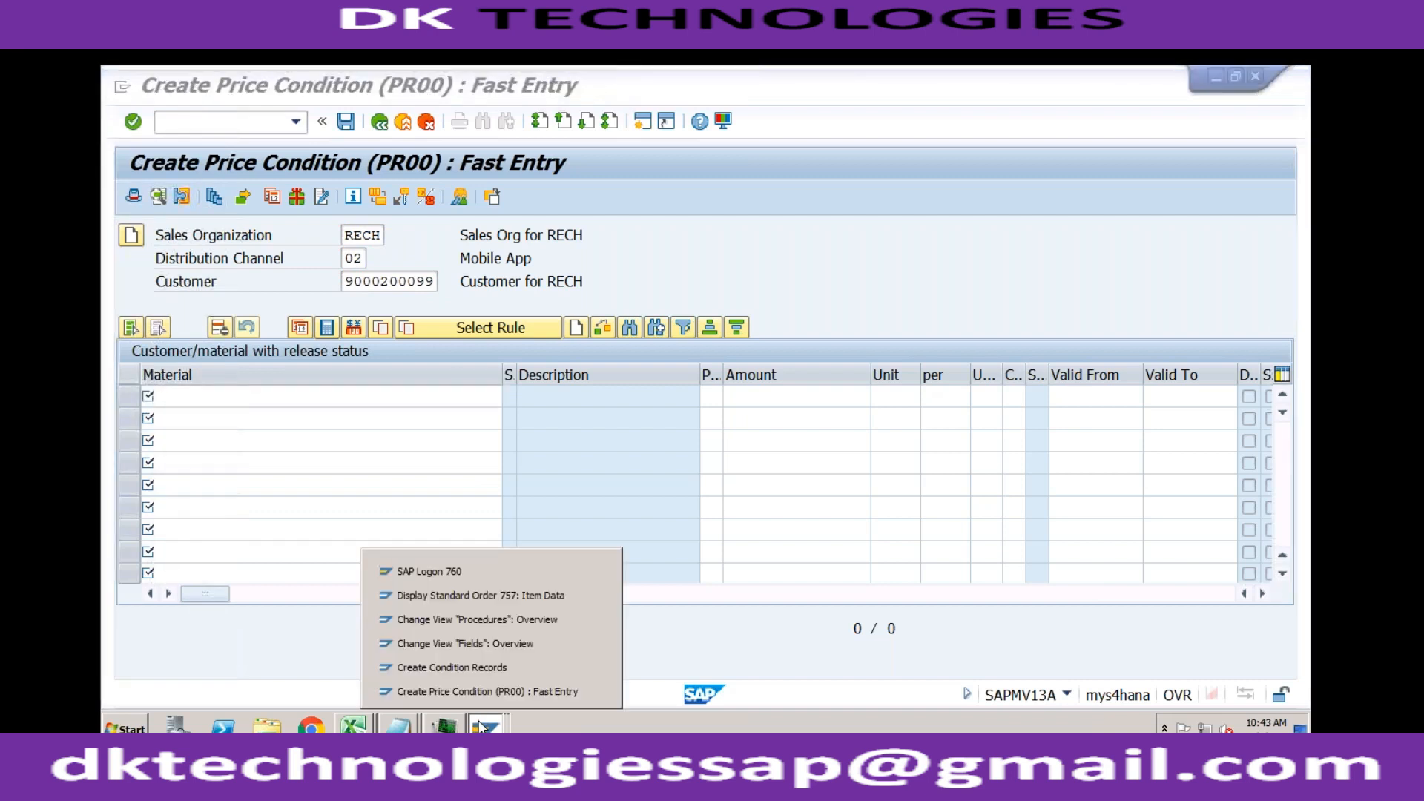
{"action": "left_click", "coordinate": [485, 691]}
{"action": "left_click", "coordinate": [485, 725]}
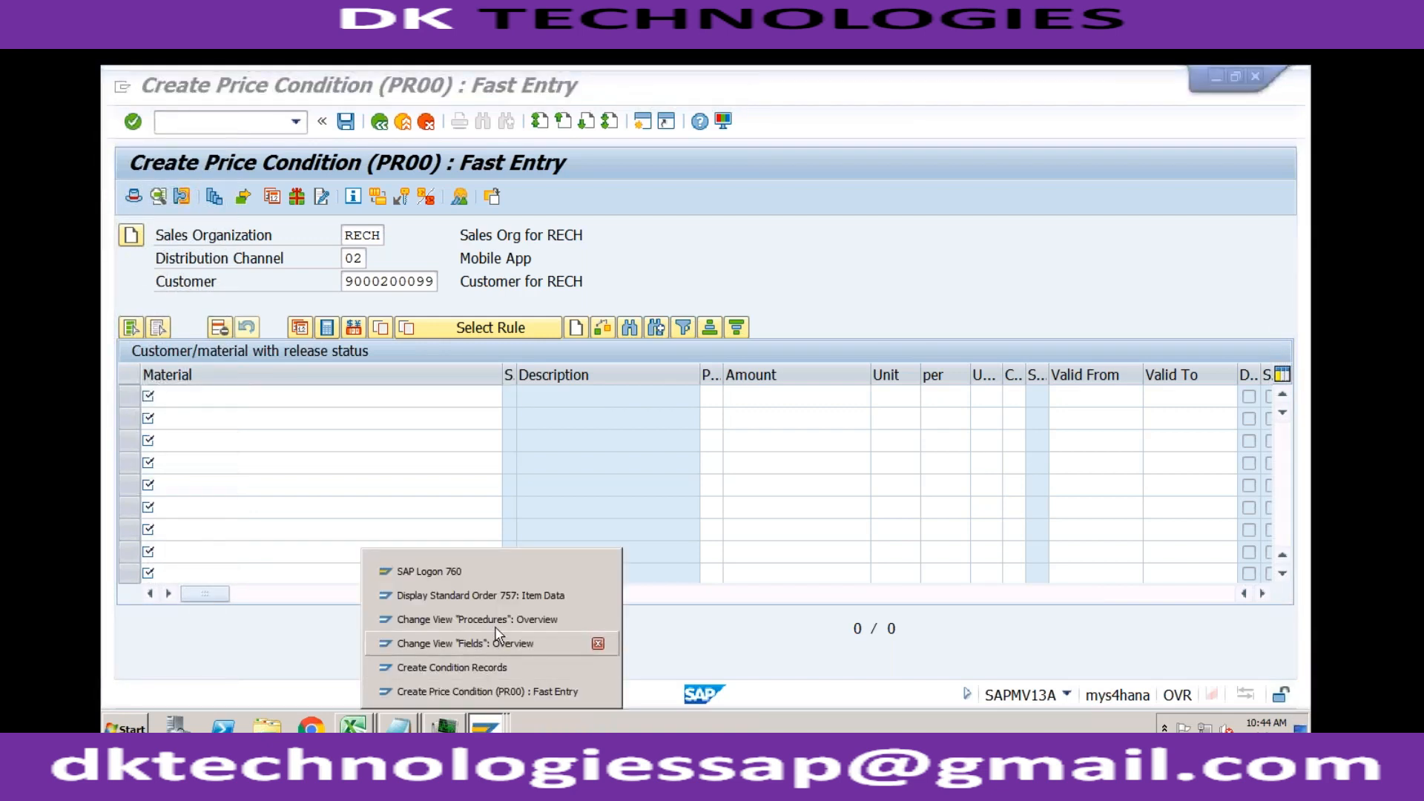
{"action": "left_click", "coordinate": [487, 646]}
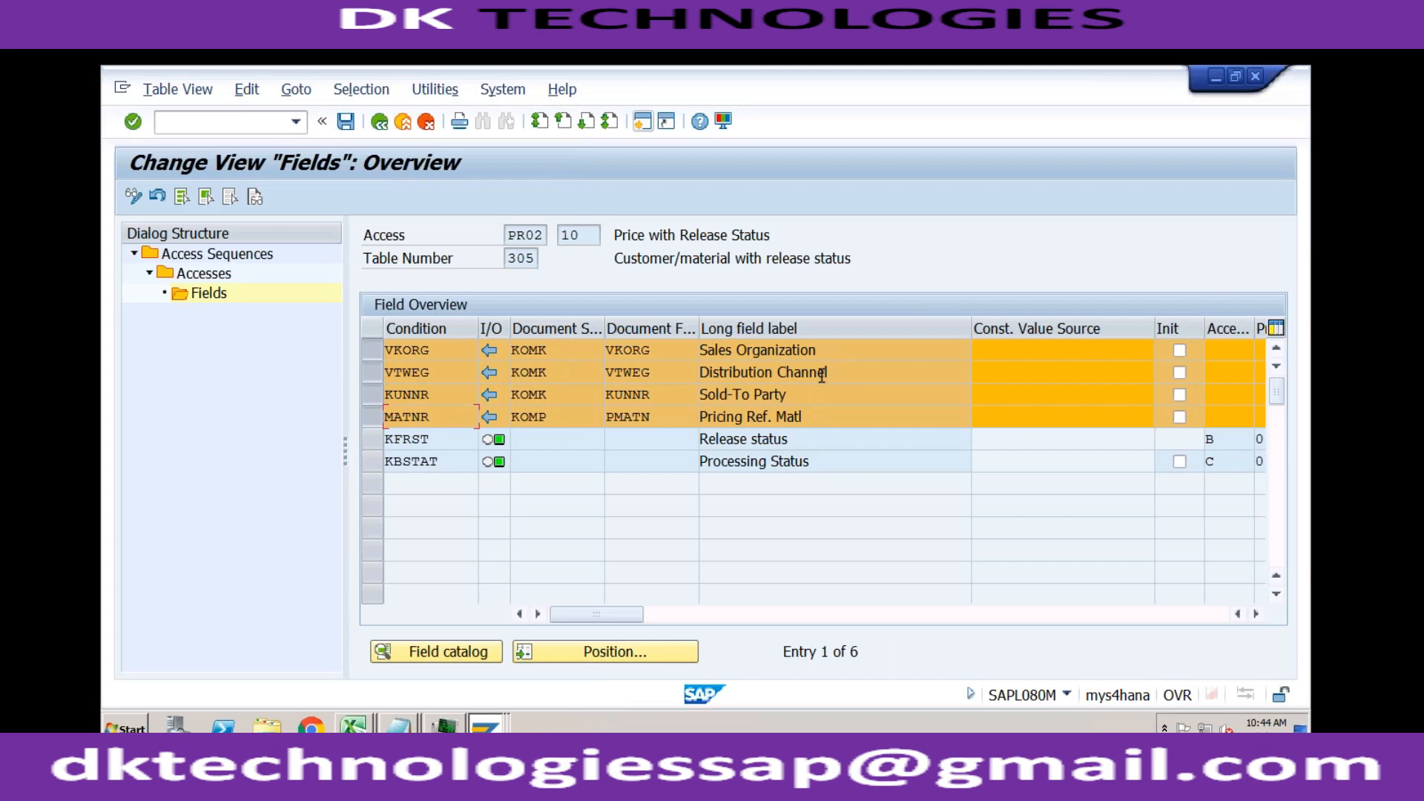
{"action": "left_click", "coordinate": [801, 395]}
{"action": "left_click", "coordinate": [379, 123]}
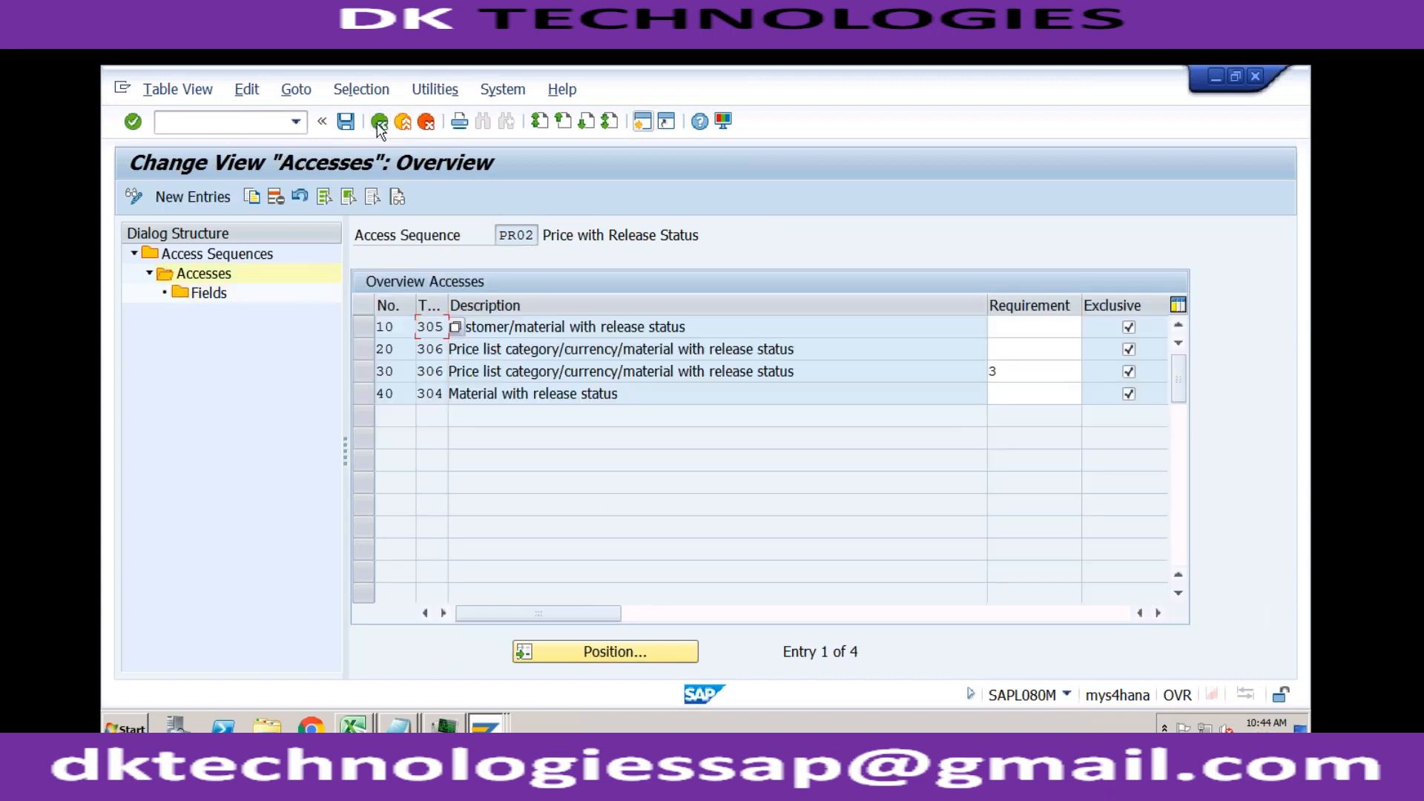
Step: Reopen the accesses of access sequence PR02 and select access 10, Customer/material with release status
{"action": "left_click", "coordinate": [379, 122]}
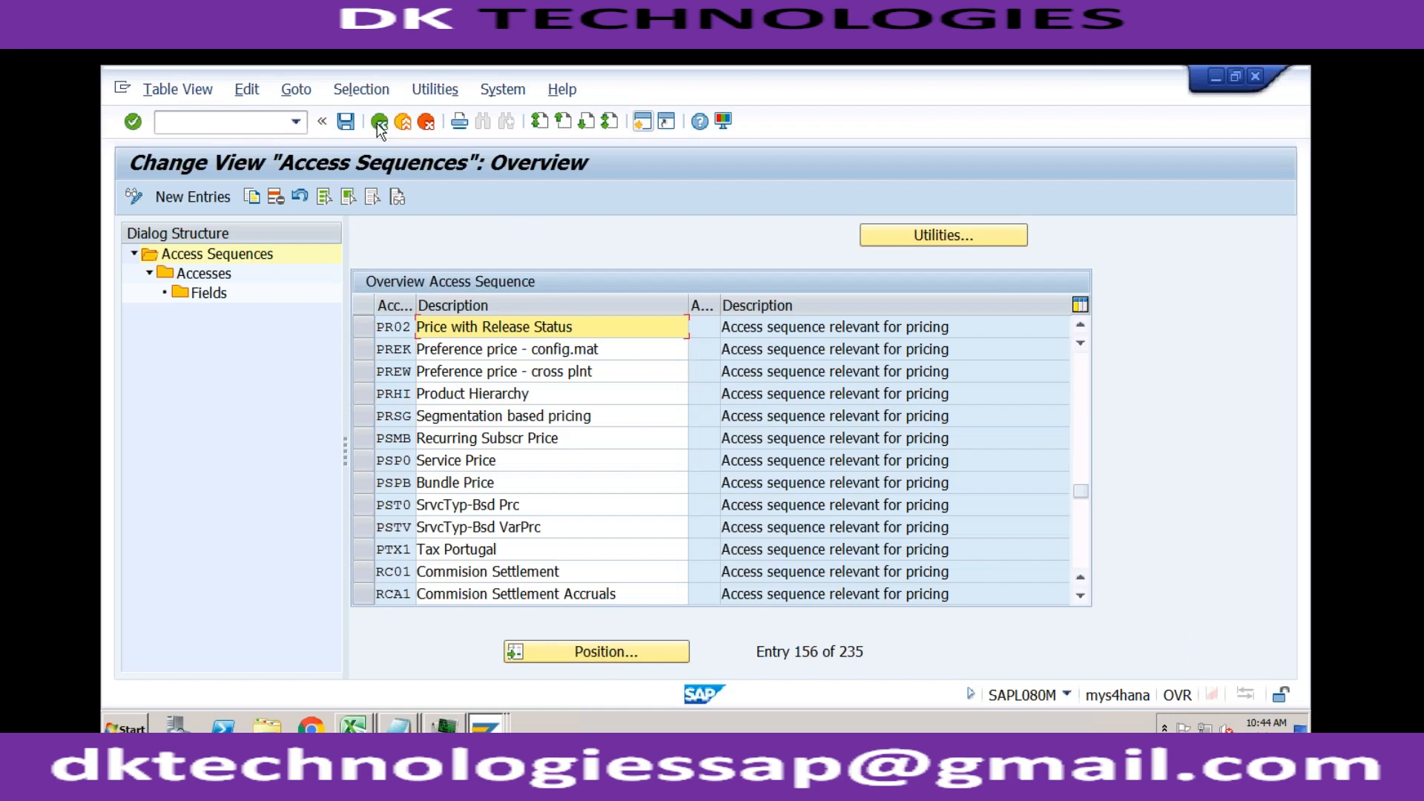
{"action": "left_click", "coordinate": [363, 326]}
{"action": "double_click", "coordinate": [222, 276]}
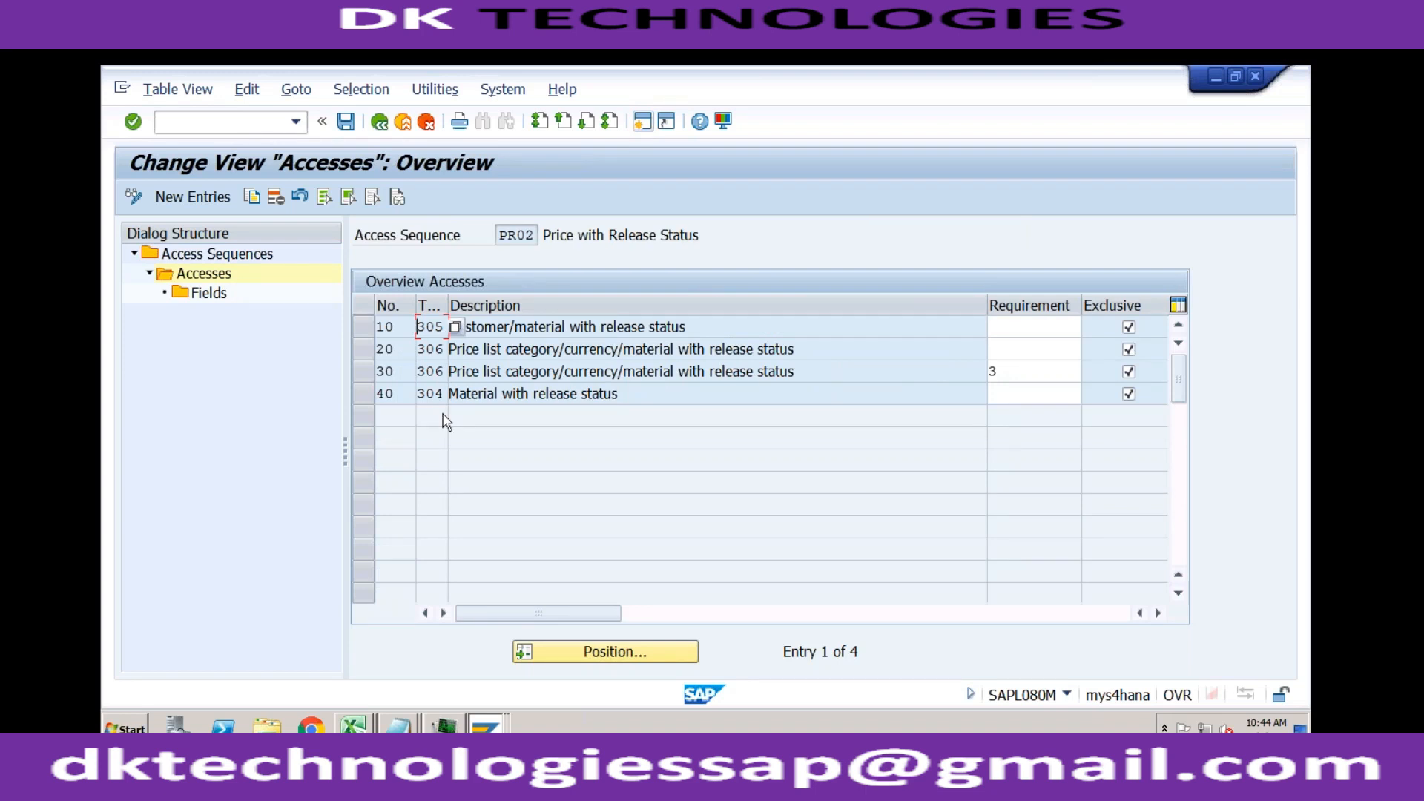
{"action": "left_click", "coordinate": [519, 326]}
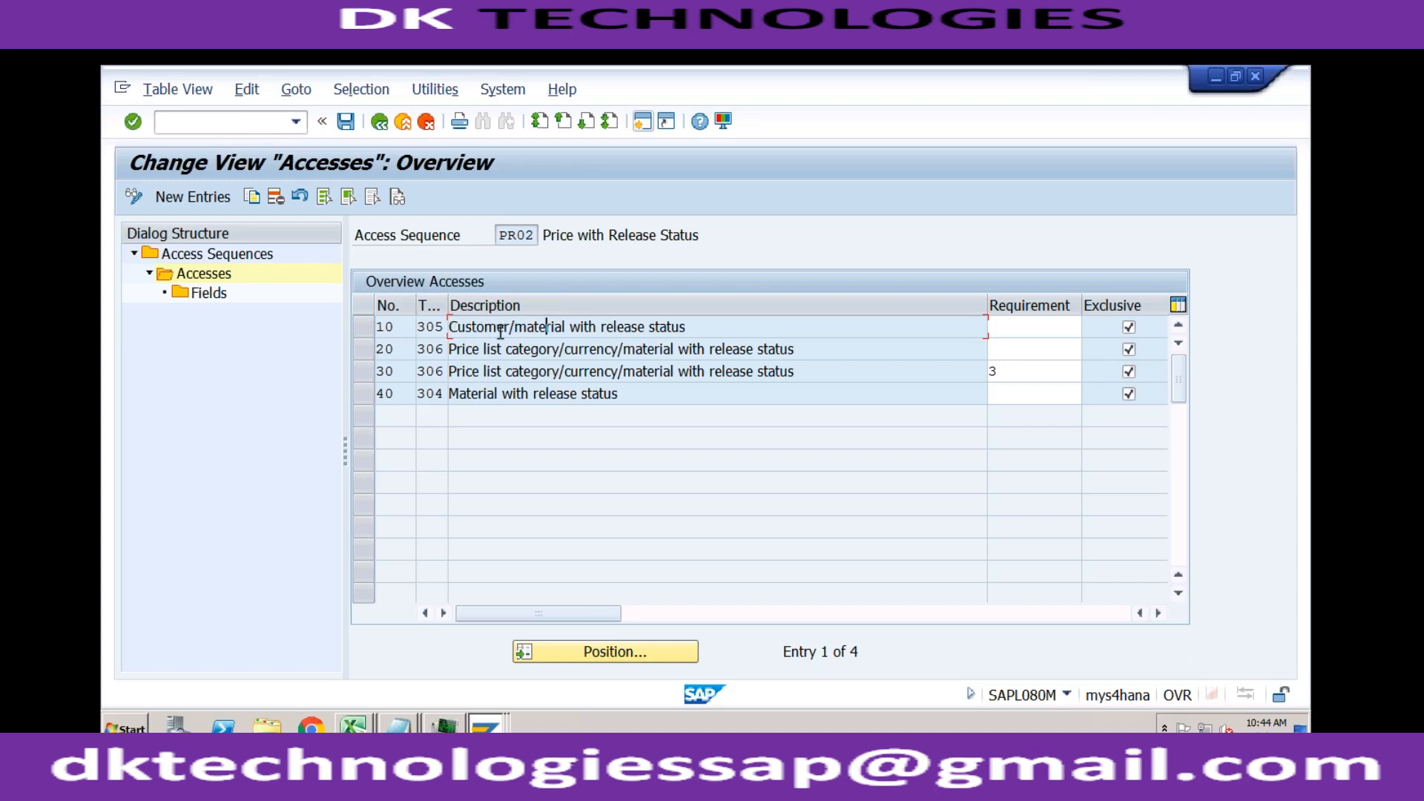
{"action": "left_click", "coordinate": [368, 328]}
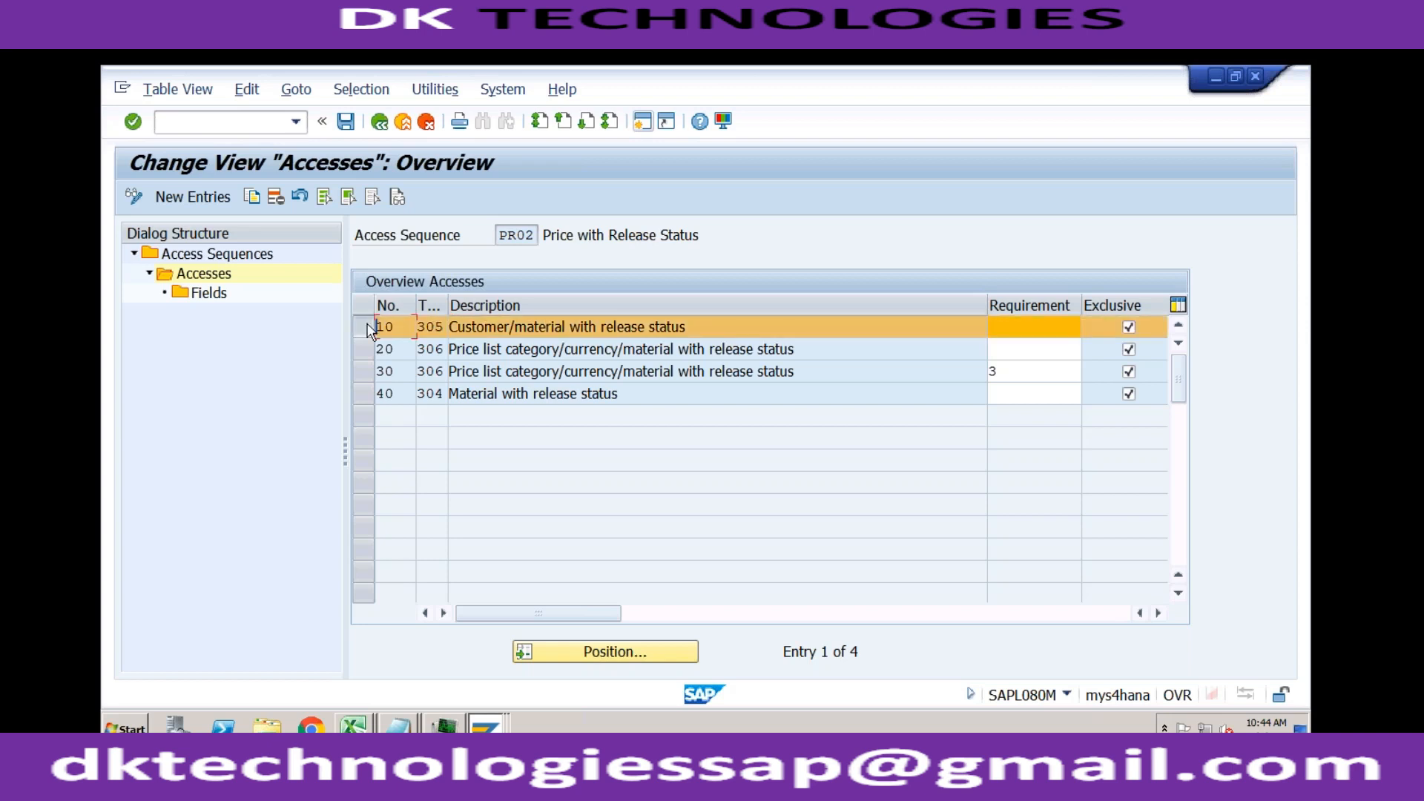
Step: Select accesses 20 and 30 as well and examine the descriptions of PR02's accesses through access 40
{"action": "left_click", "coordinate": [481, 396]}
{"action": "left_click", "coordinate": [363, 349]}
{"action": "left_click", "coordinate": [365, 375]}
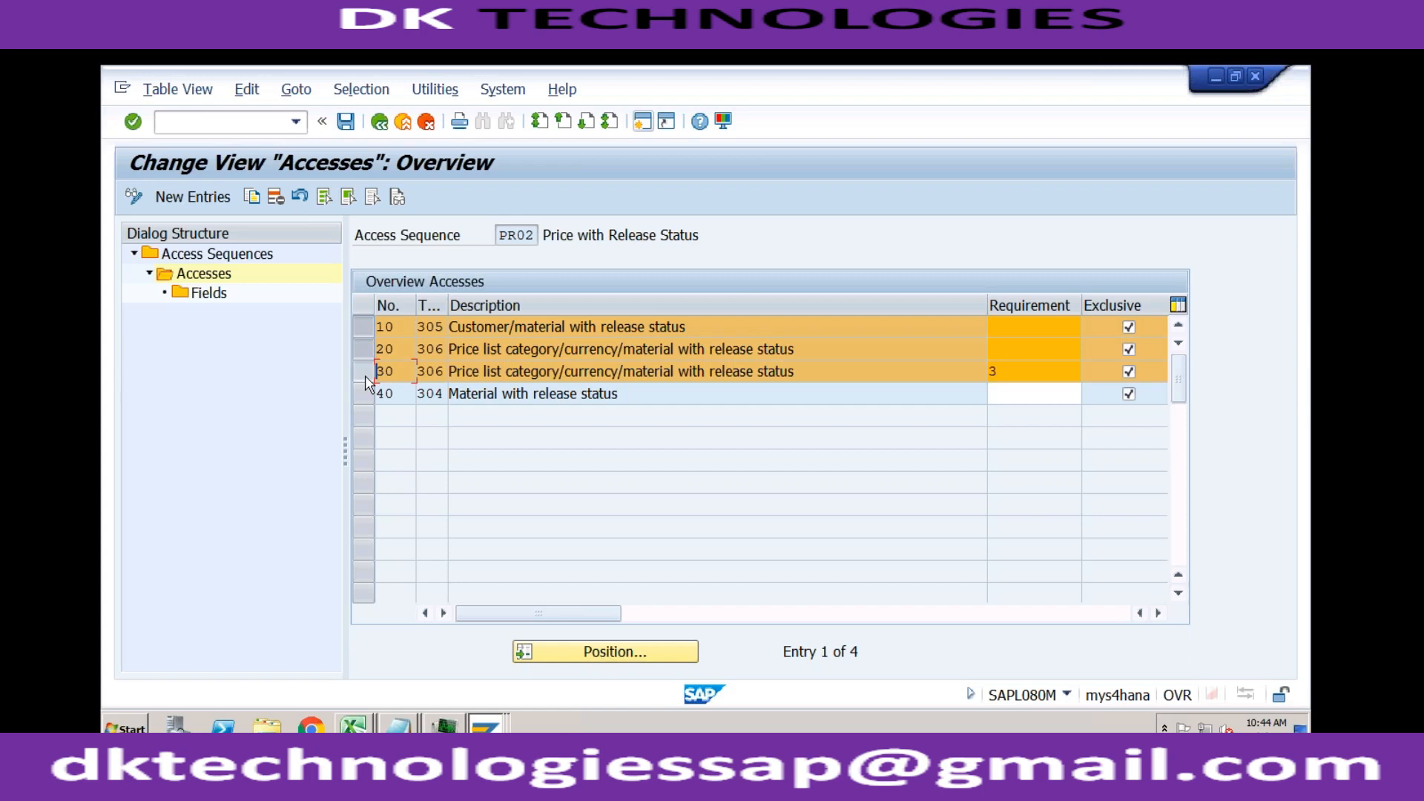
{"action": "left_click", "coordinate": [485, 348]}
{"action": "key", "text": "Down"}
Step: View the blank new-entries form for accesses, then return and review the numbering of PR02's existing accesses
{"action": "left_click", "coordinate": [220, 209]}
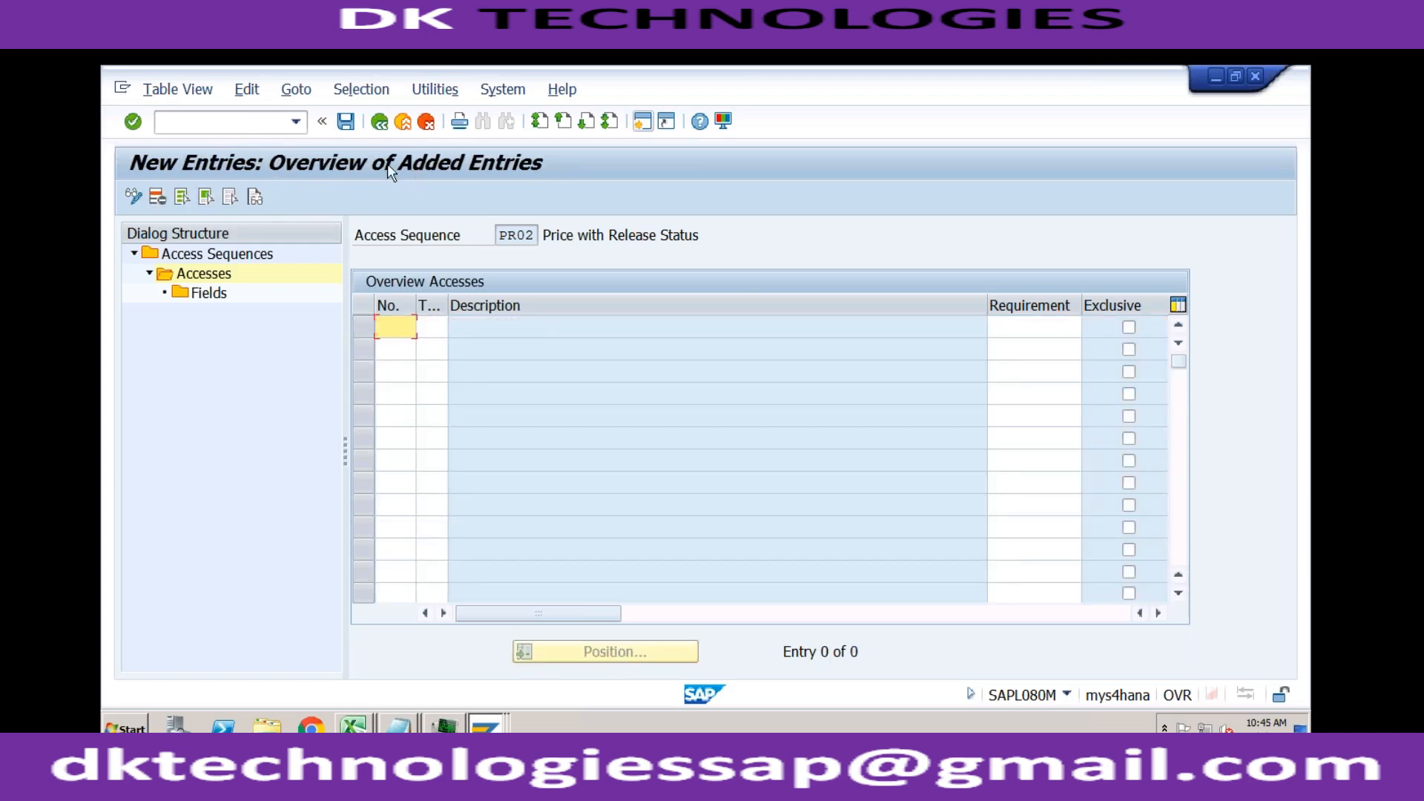
{"action": "left_click", "coordinate": [379, 121]}
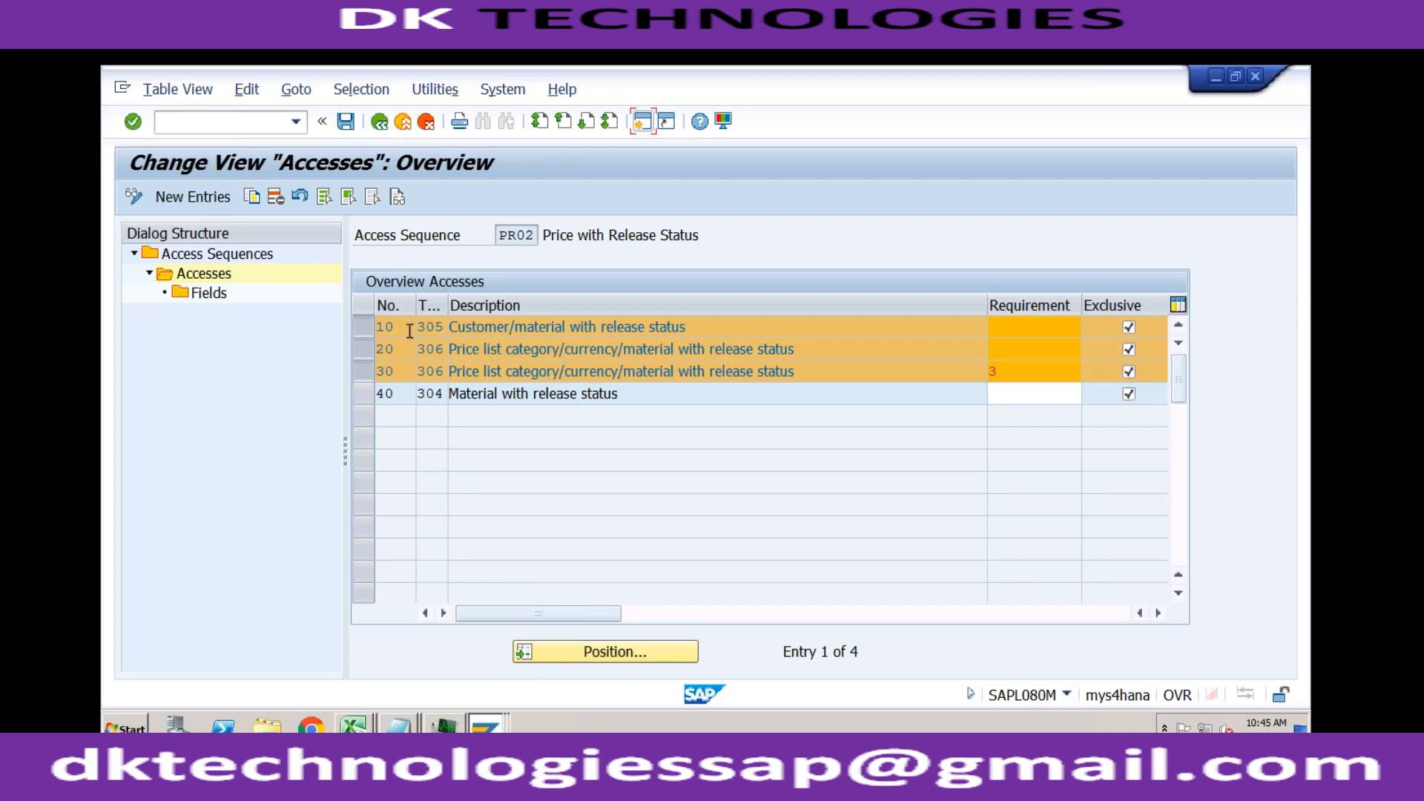
{"action": "left_click", "coordinate": [410, 329]}
{"action": "left_click", "coordinate": [400, 356]}
{"action": "left_click", "coordinate": [400, 327]}
Step: Start a new access in PR02 with the number 1
{"action": "left_click", "coordinate": [199, 197]}
{"action": "type", "text": "1"}
{"action": "key", "text": "Tab"}
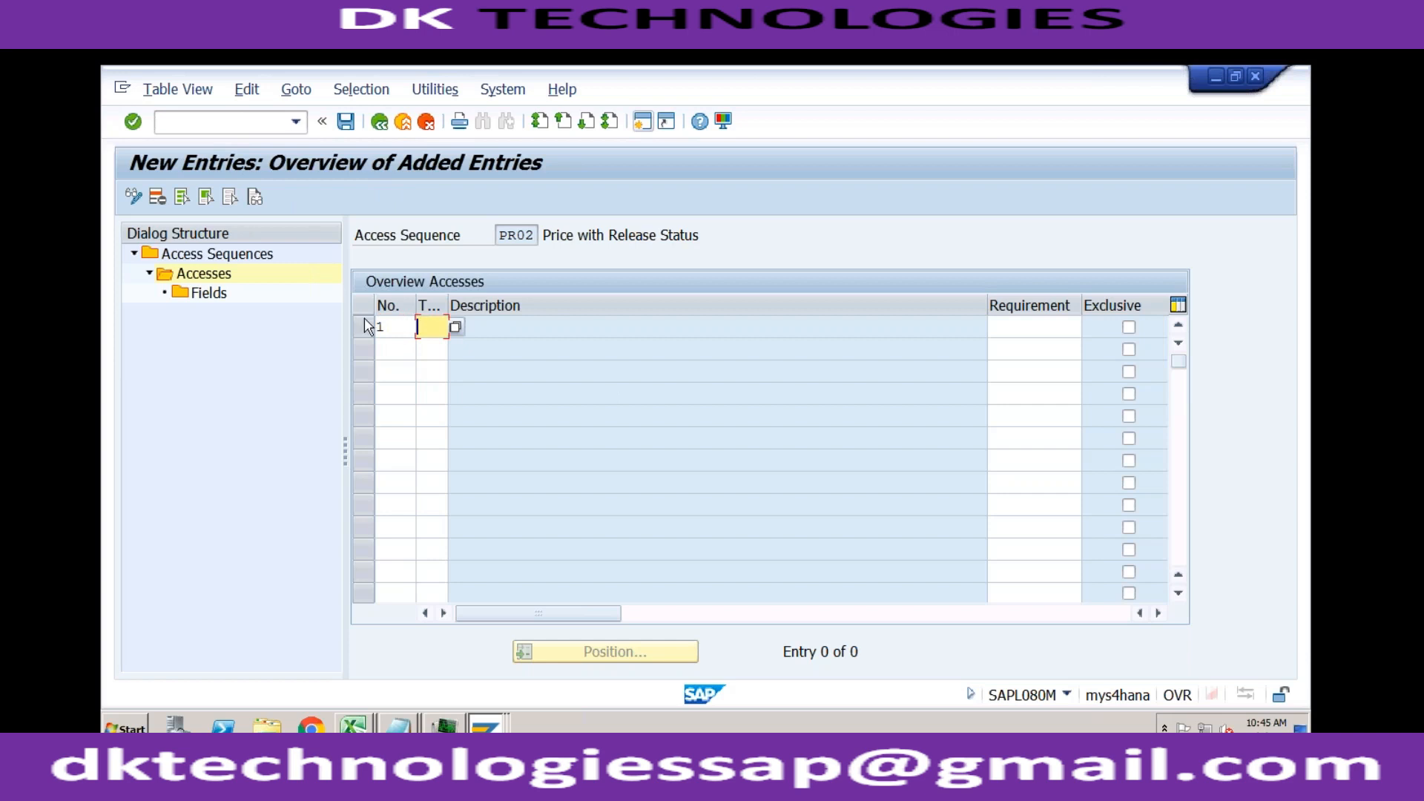
{"action": "left_click", "coordinate": [401, 328]}
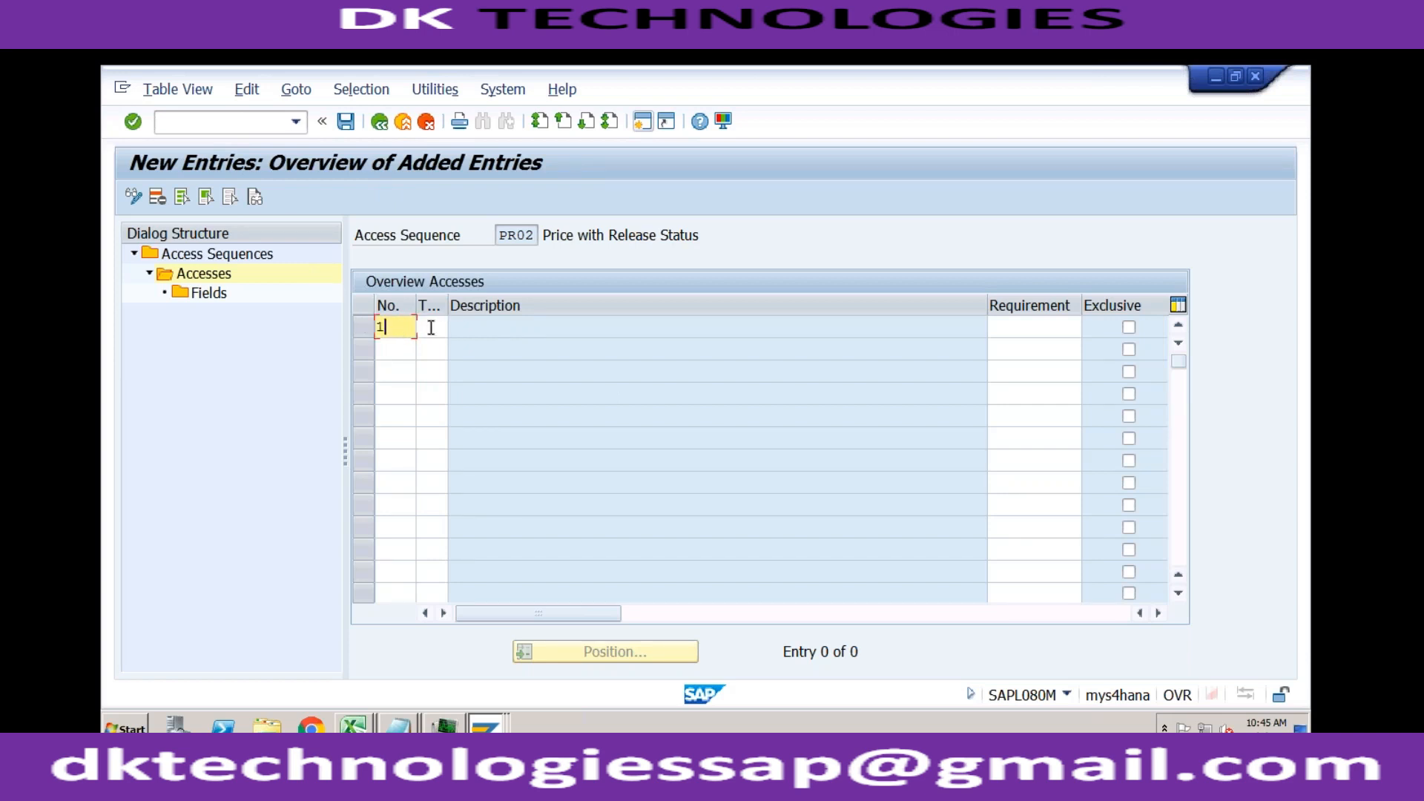
Step: Assign condition table 007, Division/Customer, to the new access 1
{"action": "left_click", "coordinate": [433, 328]}
{"action": "left_click", "coordinate": [455, 327]}
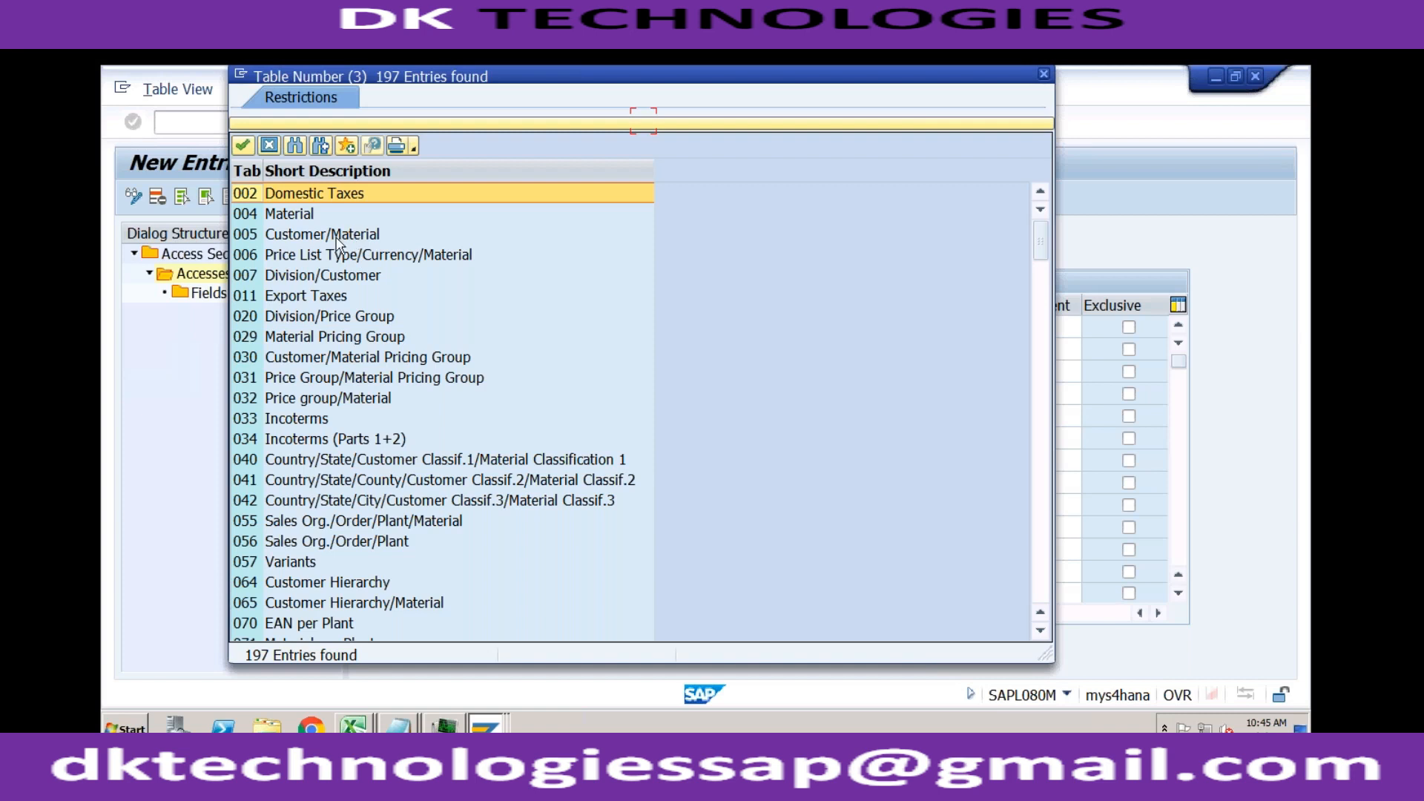
{"action": "left_click", "coordinate": [307, 419]}
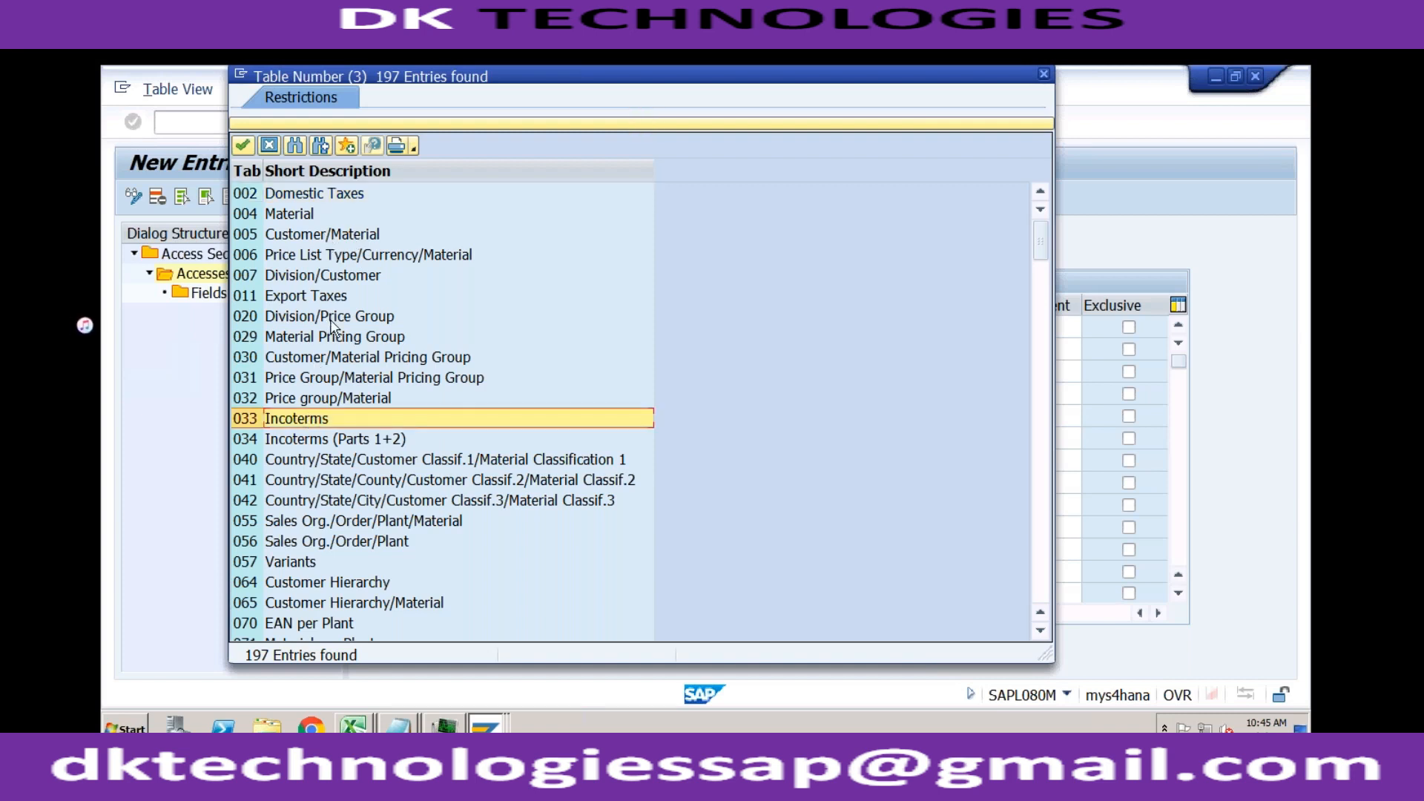
{"action": "left_click", "coordinate": [351, 278]}
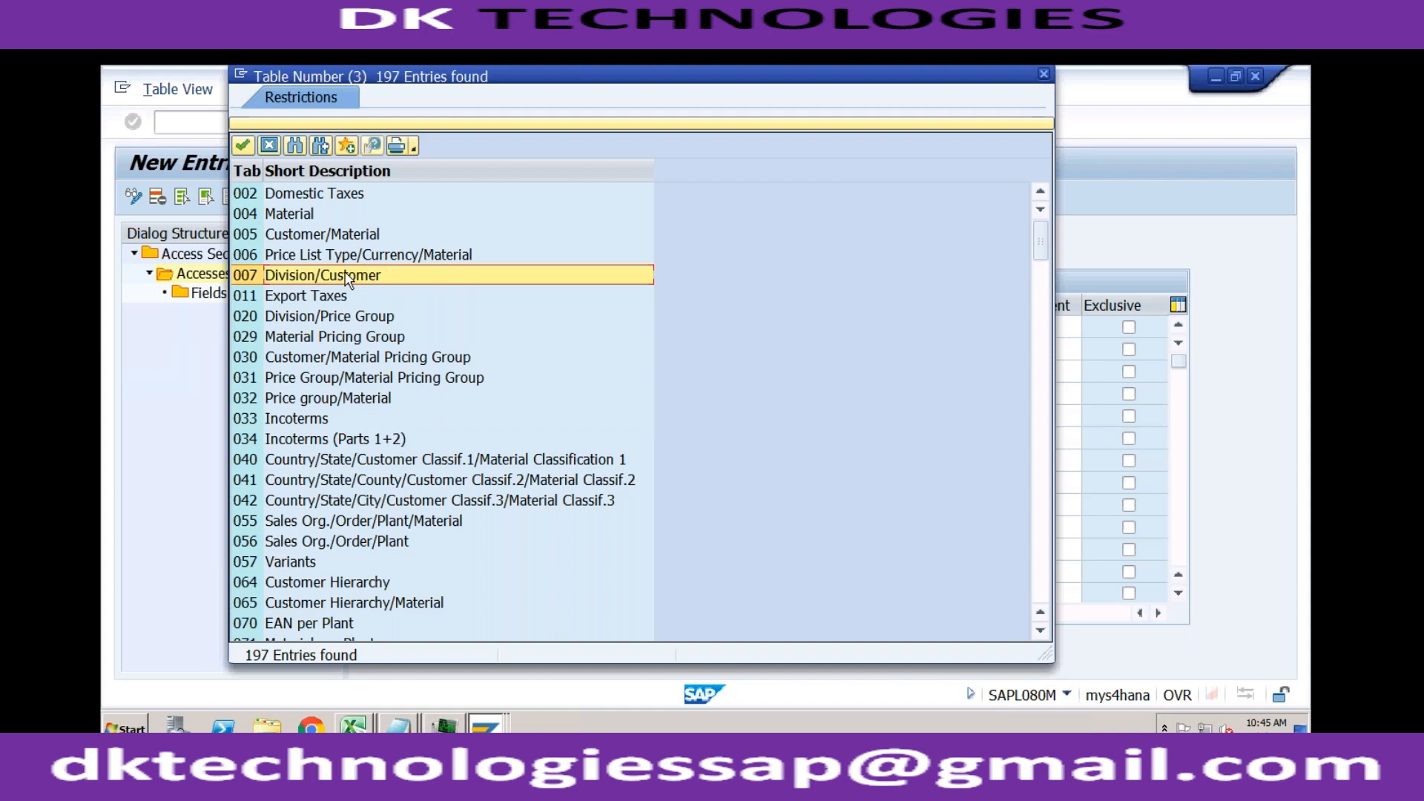
{"action": "double_click", "coordinate": [346, 278]}
{"action": "key", "text": "Return"}
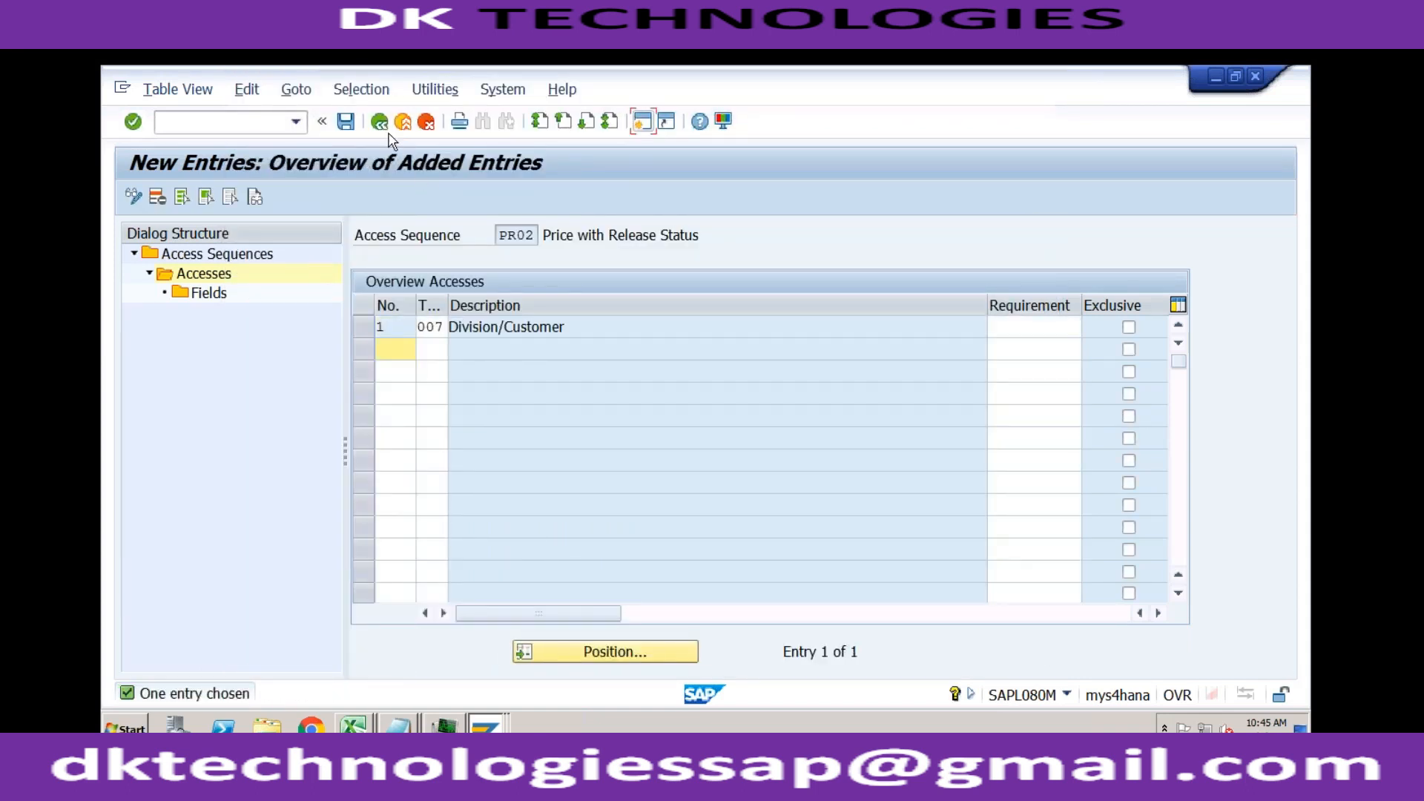
Step: Return to PR02's accesses overview and try to save the added Division/Customer access
{"action": "left_click", "coordinate": [381, 123]}
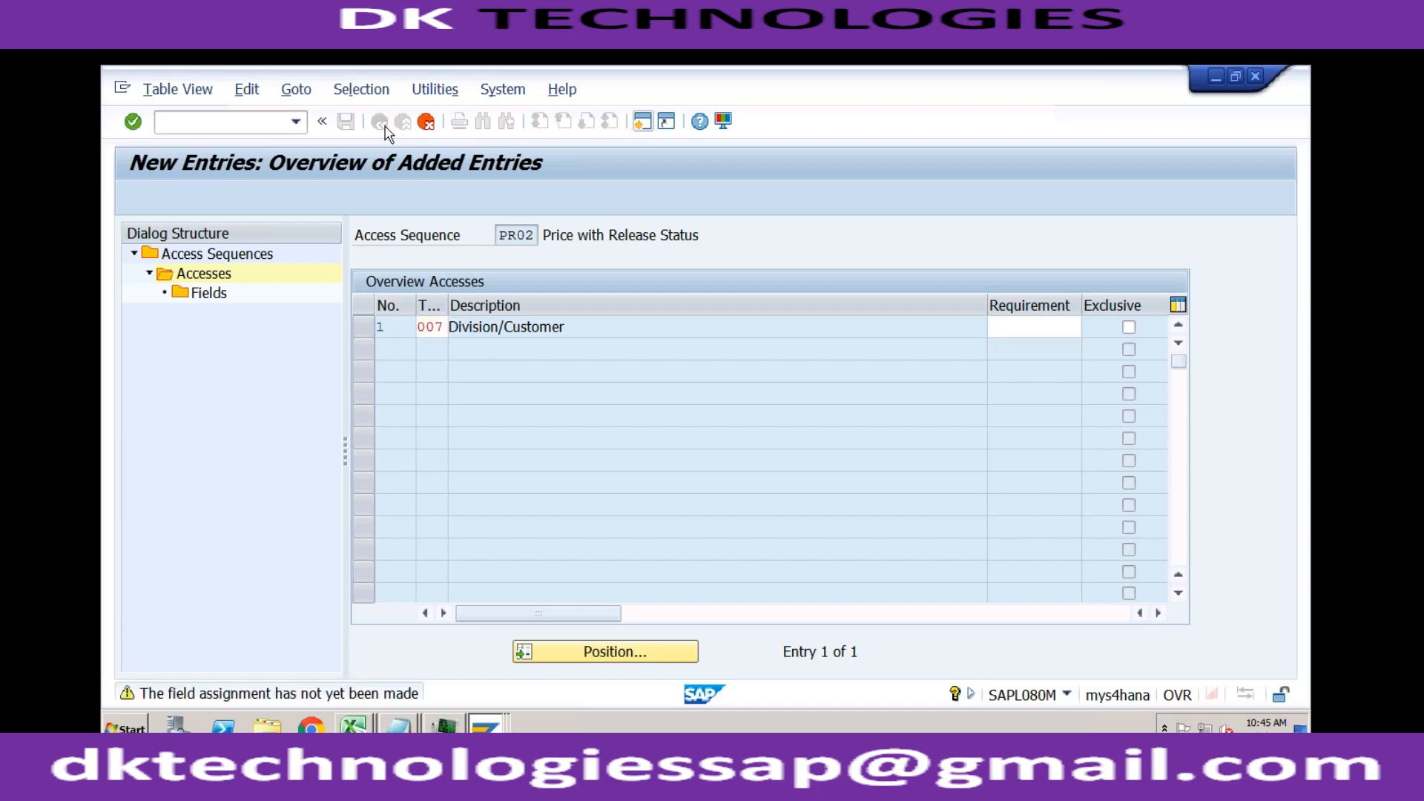
{"action": "left_click", "coordinate": [402, 325]}
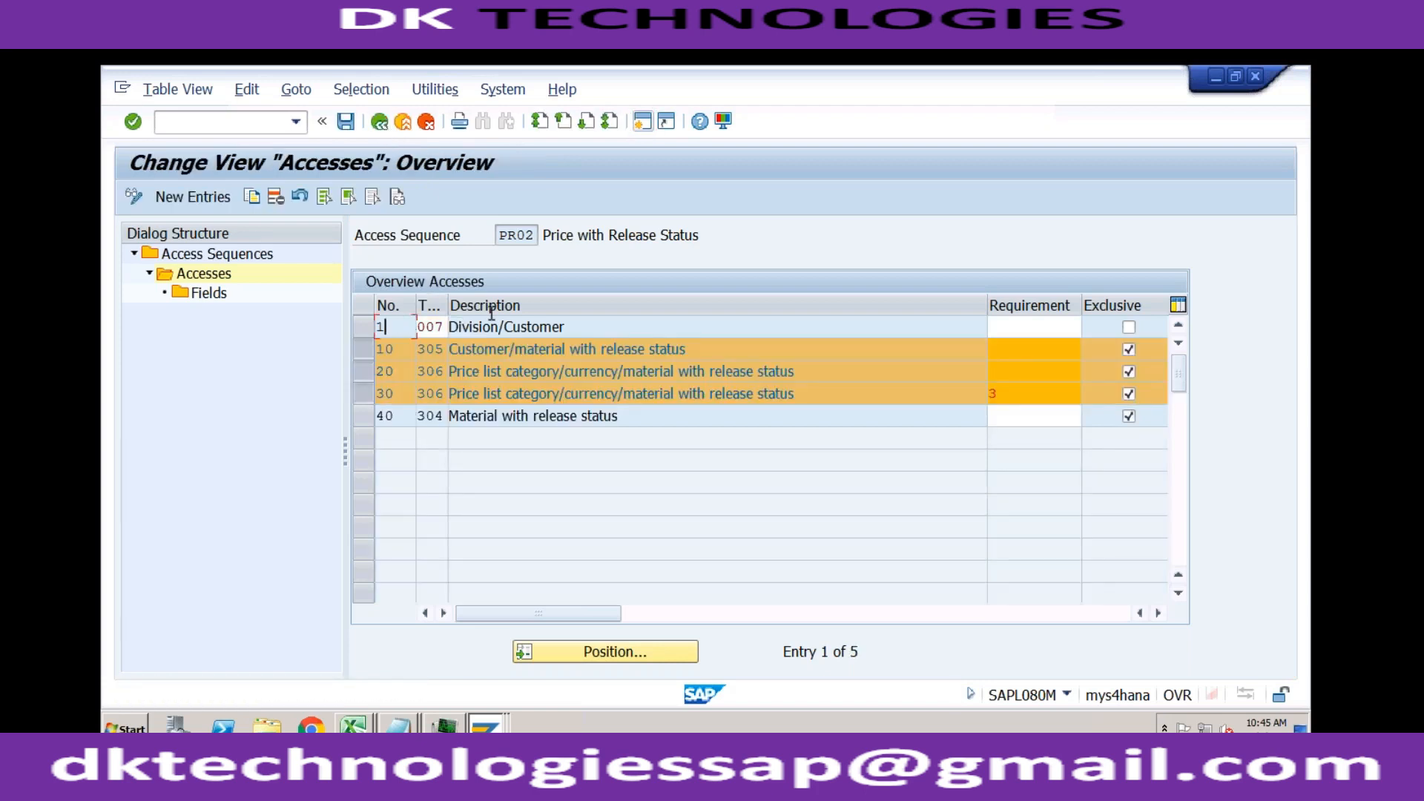
{"action": "left_click", "coordinate": [572, 327]}
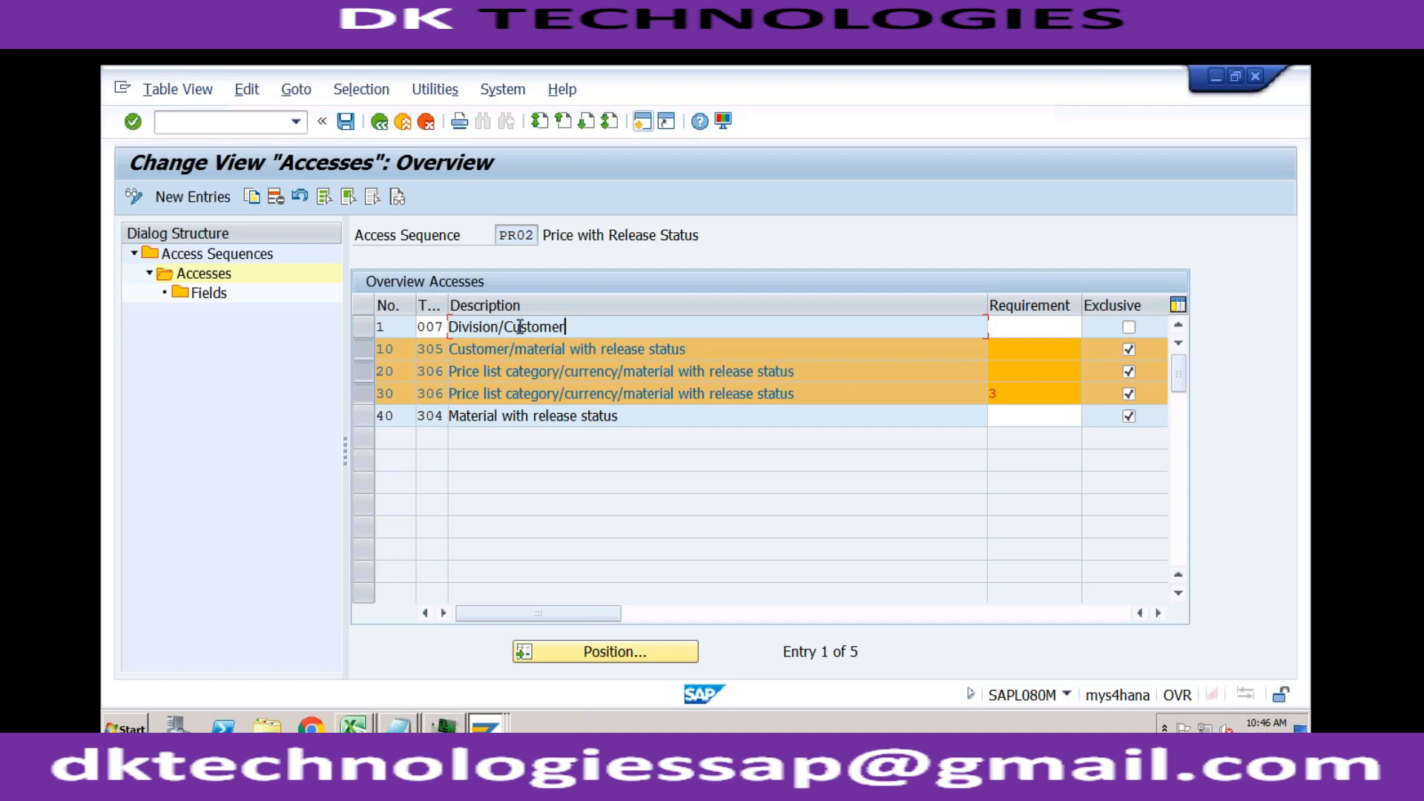
{"action": "left_click", "coordinate": [512, 350]}
{"action": "left_click", "coordinate": [347, 123]}
{"action": "key", "text": "Return"}
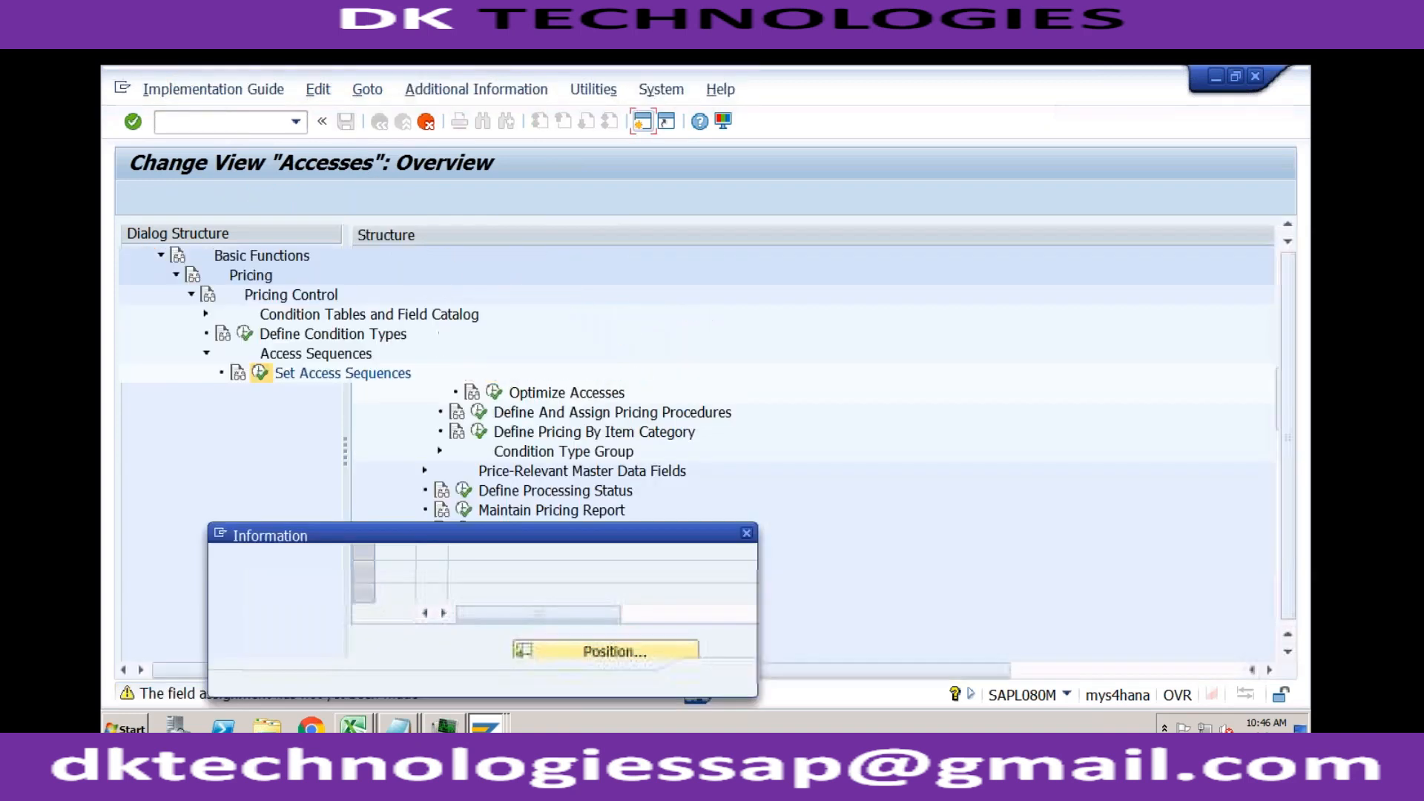
{"action": "left_click", "coordinate": [714, 677]}
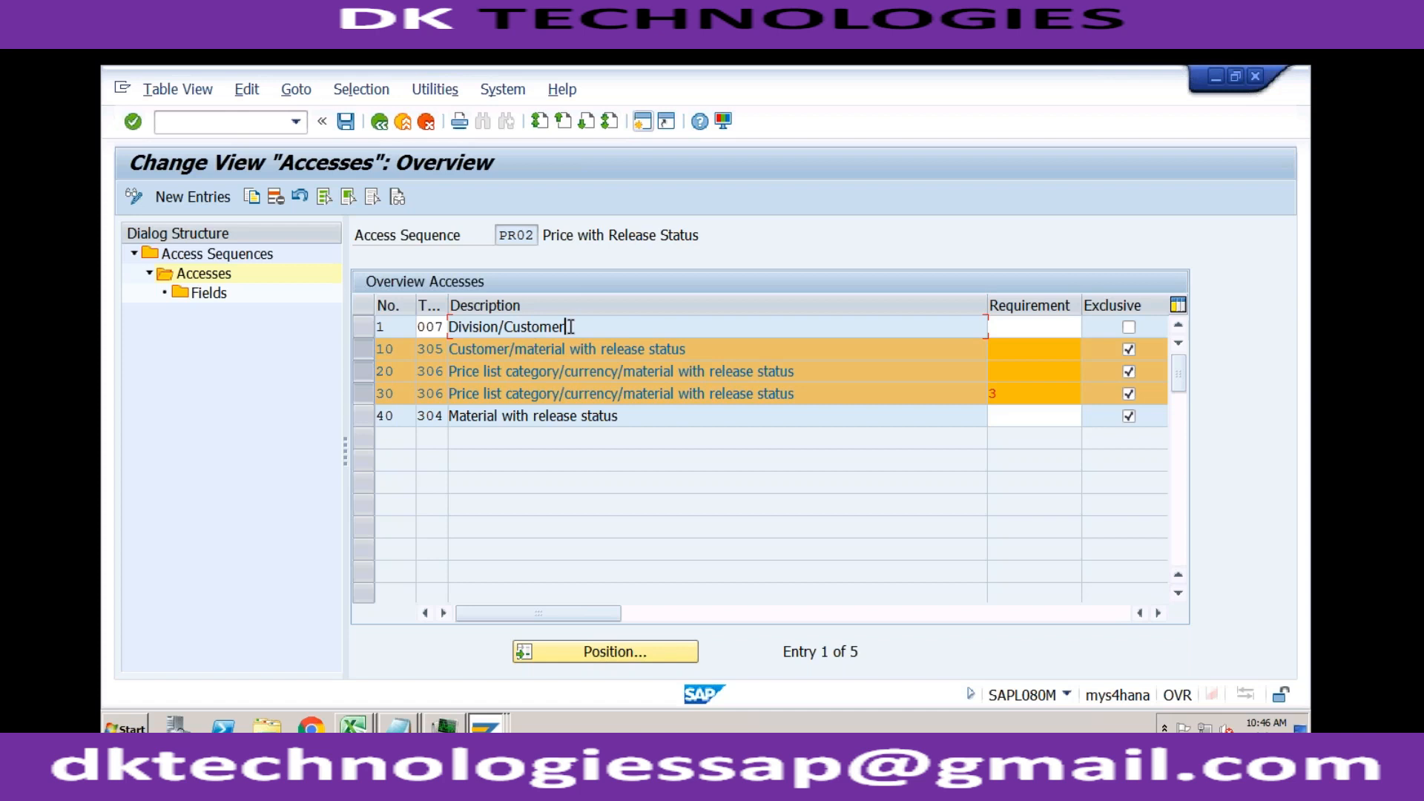
Step: Mark the Division/Customer access as exclusive and try to save access sequence PR02 again
{"action": "left_click", "coordinate": [501, 326]}
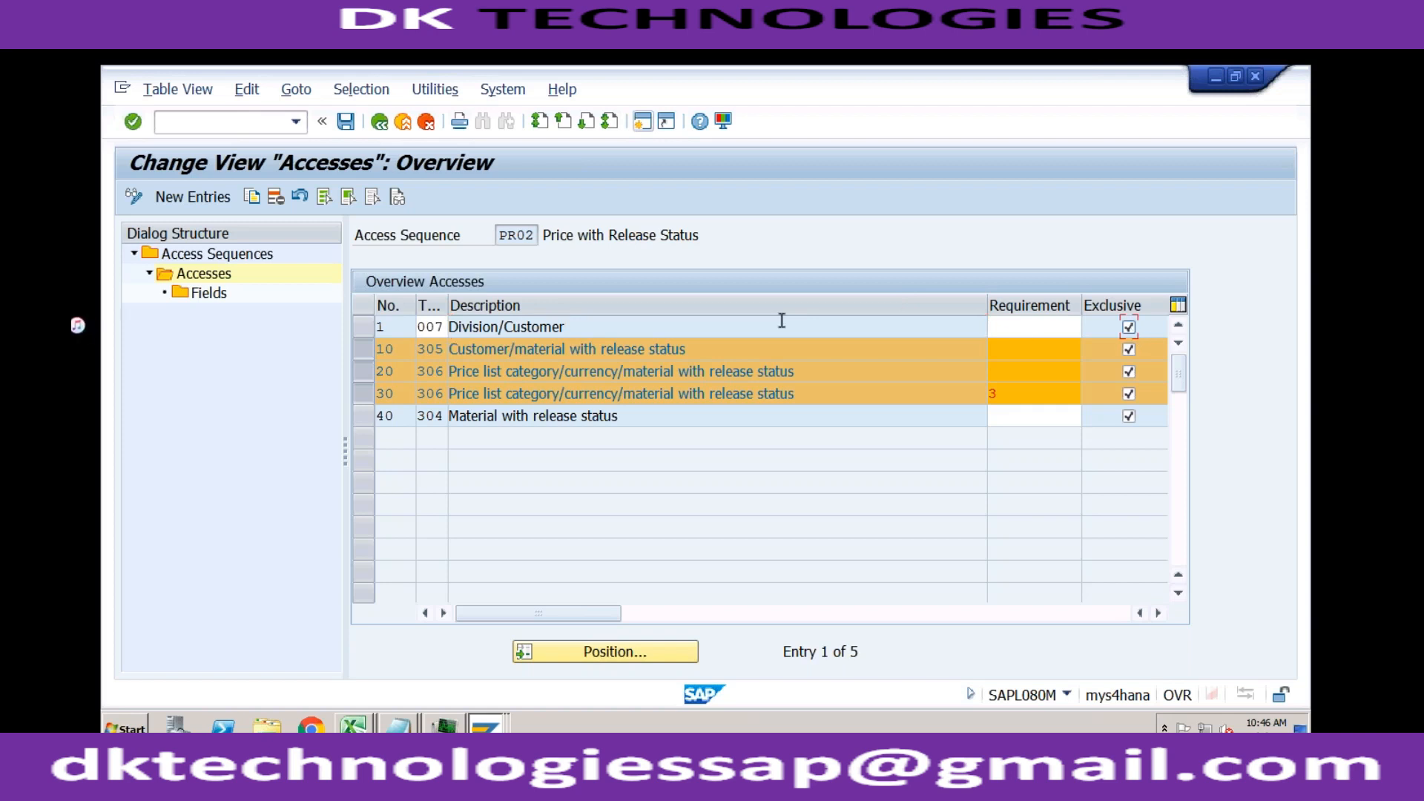
{"action": "left_click", "coordinate": [570, 327]}
{"action": "left_click", "coordinate": [346, 121]}
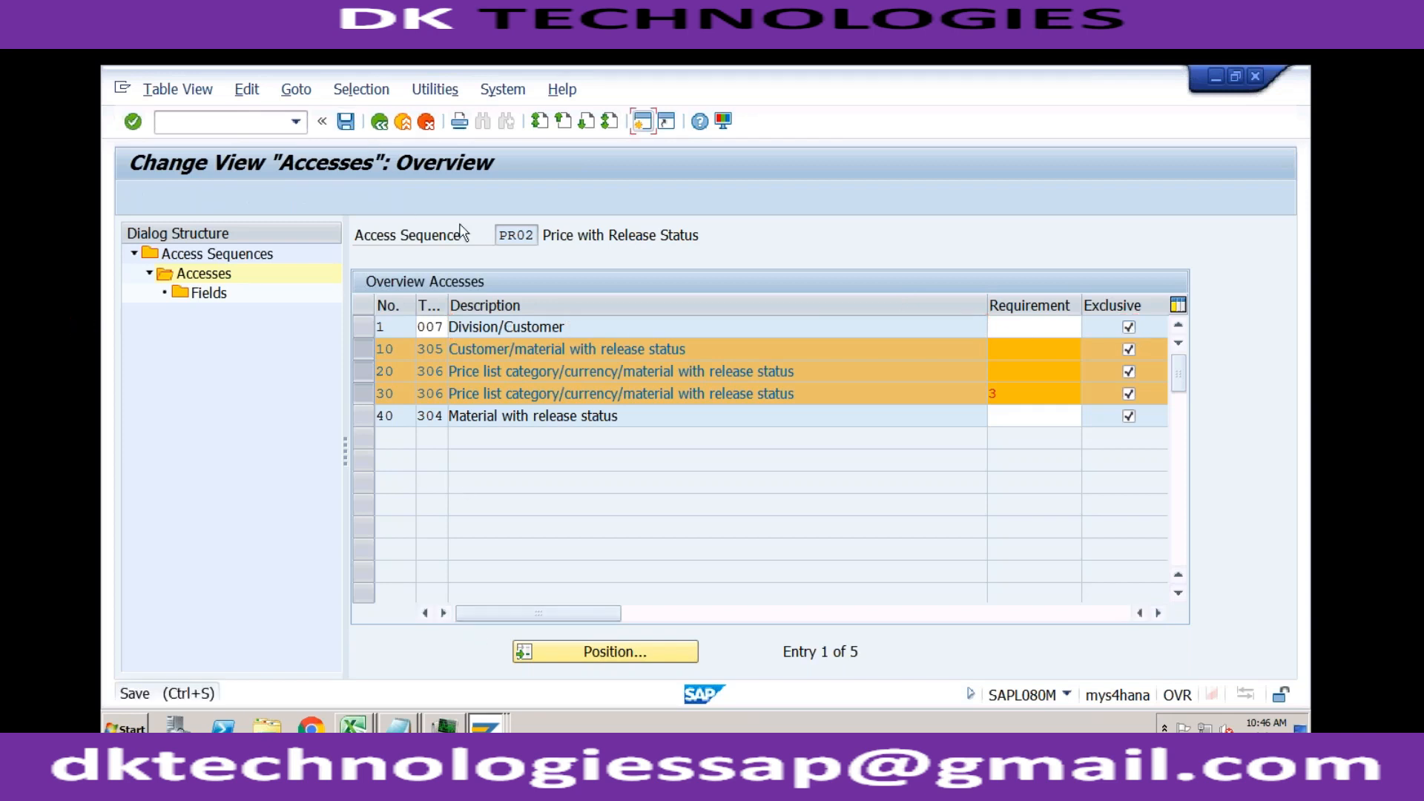
{"action": "key", "text": "Return"}
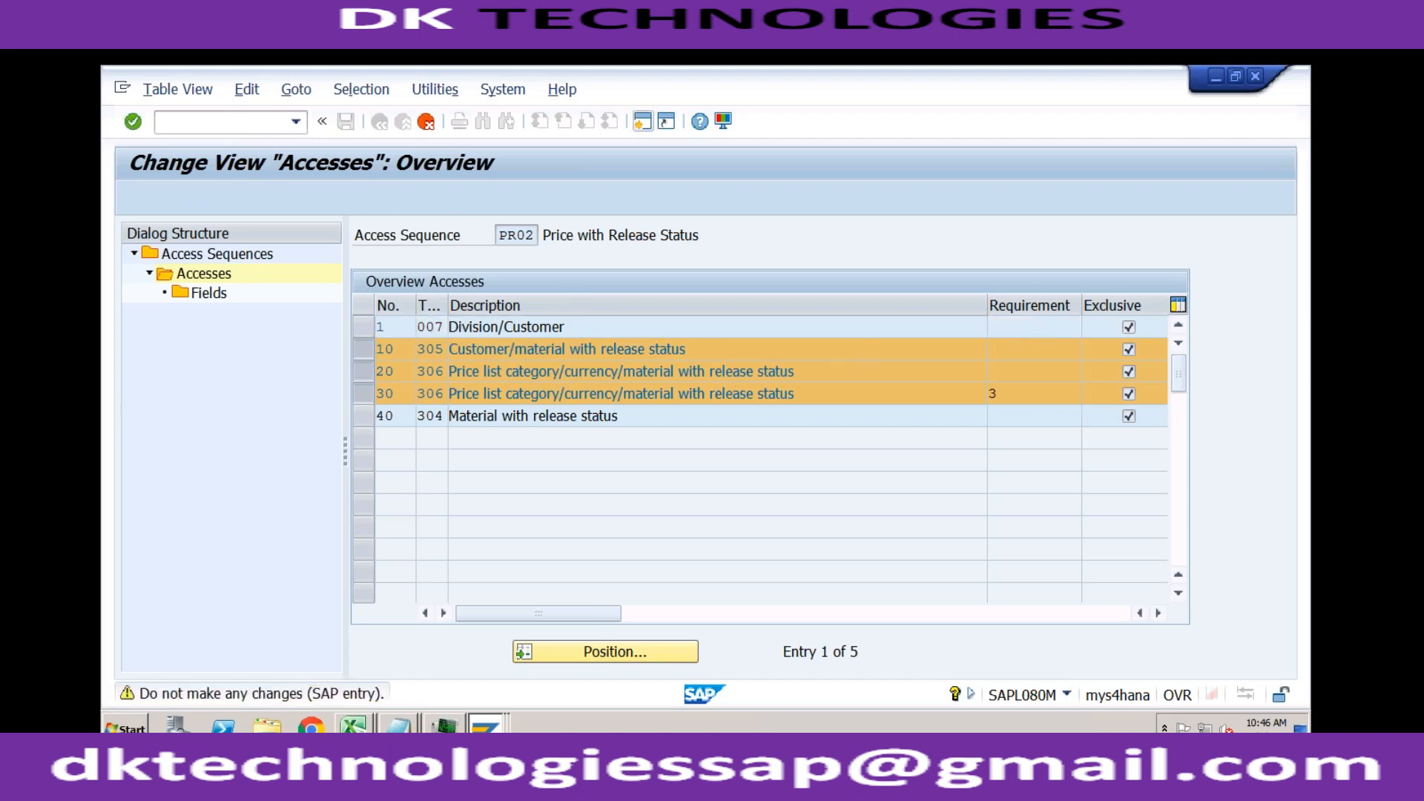
{"action": "key", "text": "Return"}
{"action": "left_click", "coordinate": [711, 683]}
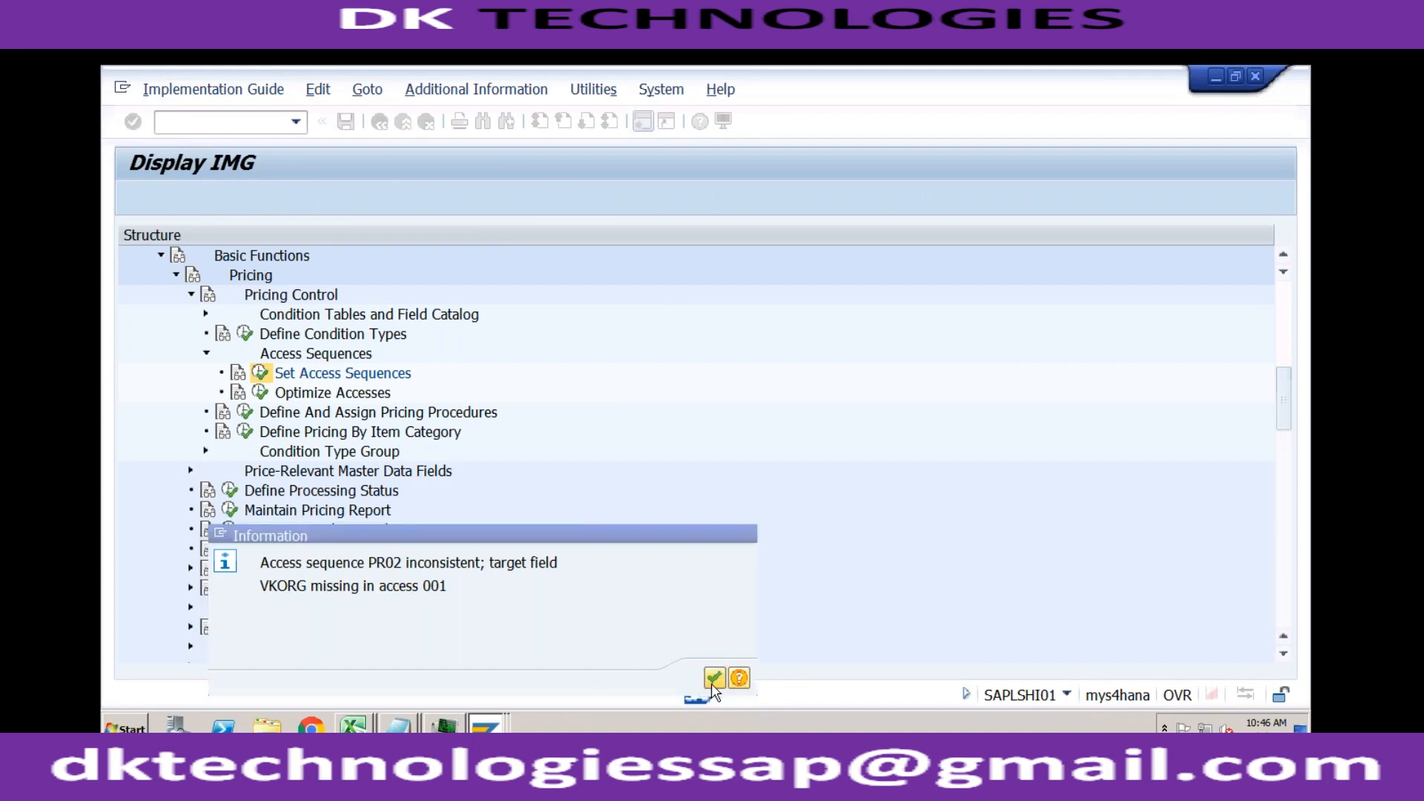
Step: Restart condition record creation for PR00 in the other session and check the key combinations offered
{"action": "left_click", "coordinate": [487, 725]}
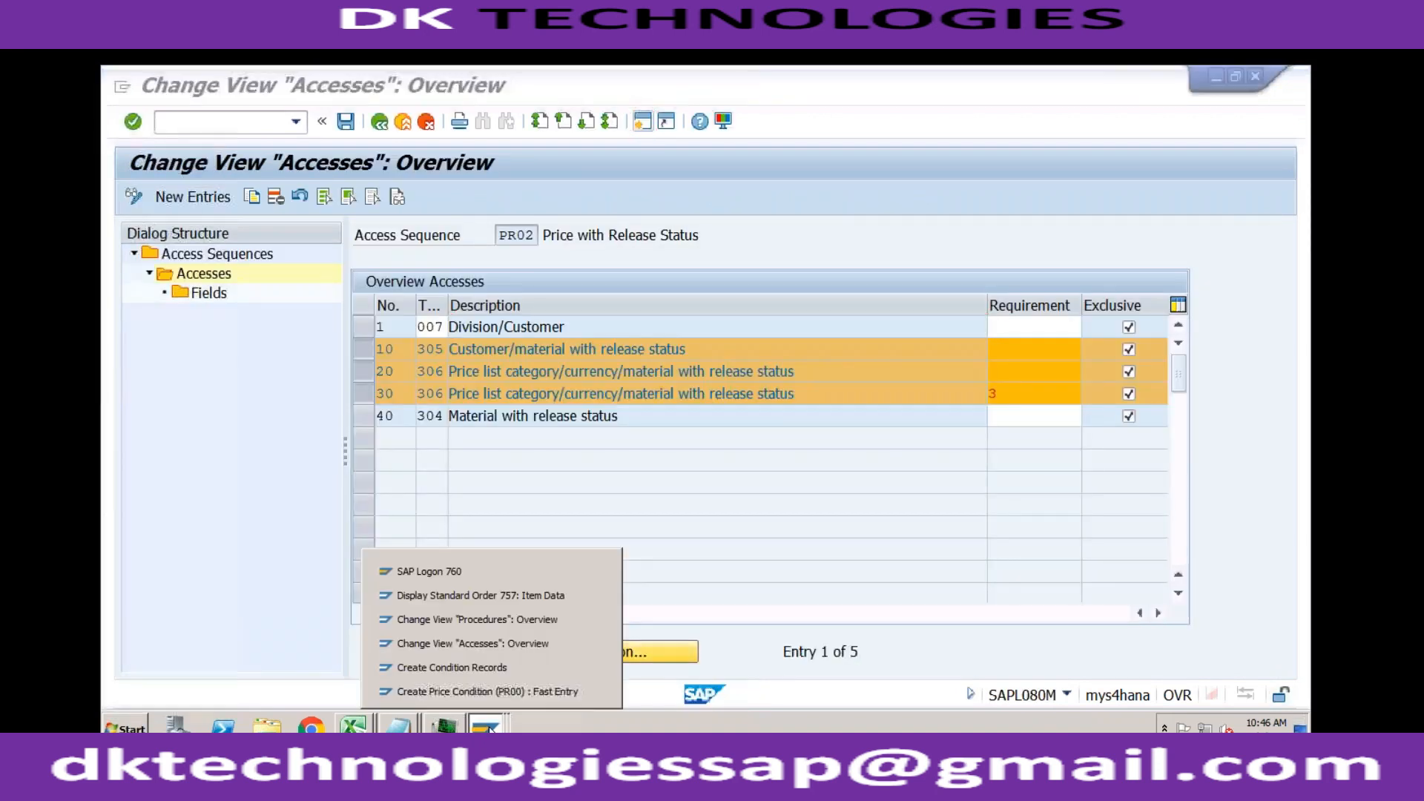
{"action": "left_click", "coordinate": [594, 667]}
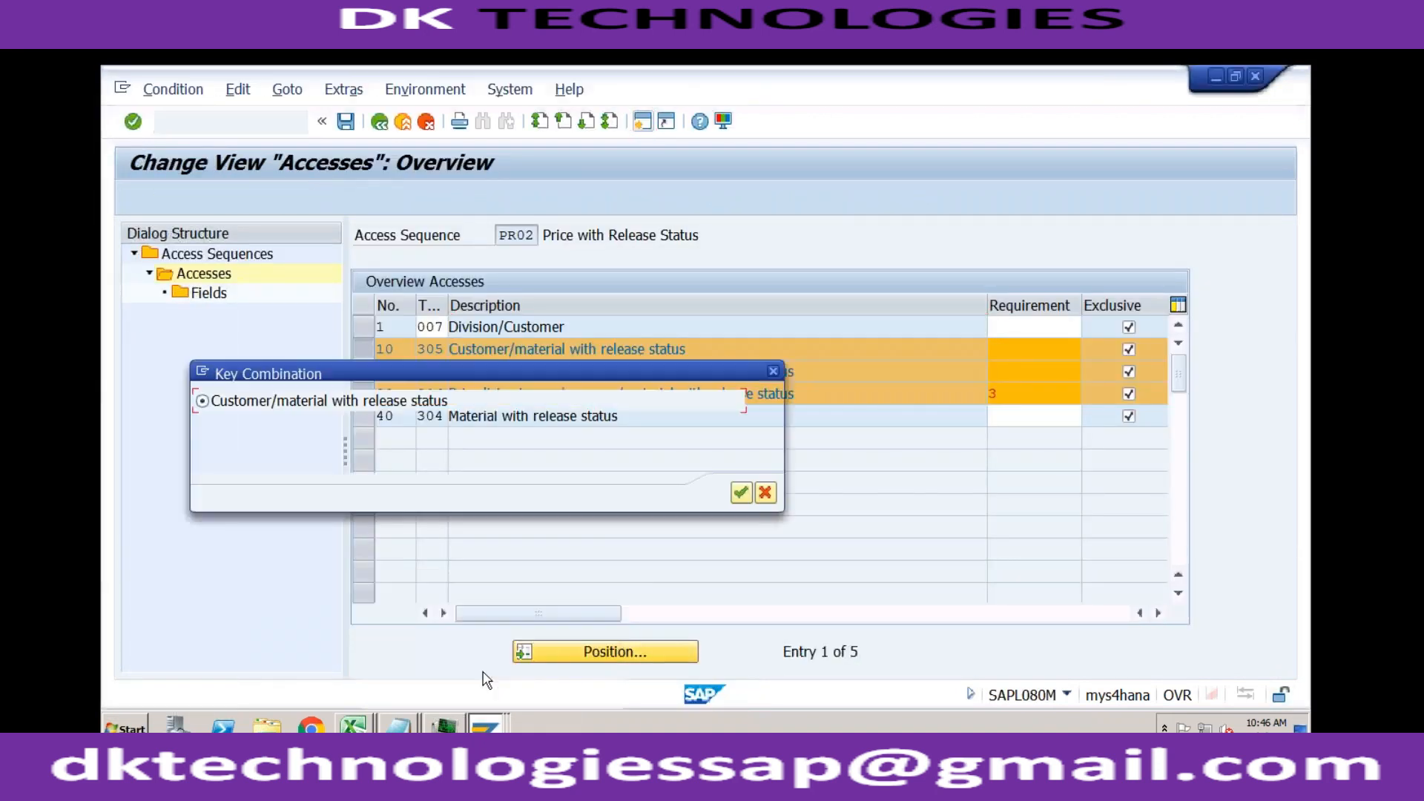
{"action": "left_click", "coordinate": [774, 373]}
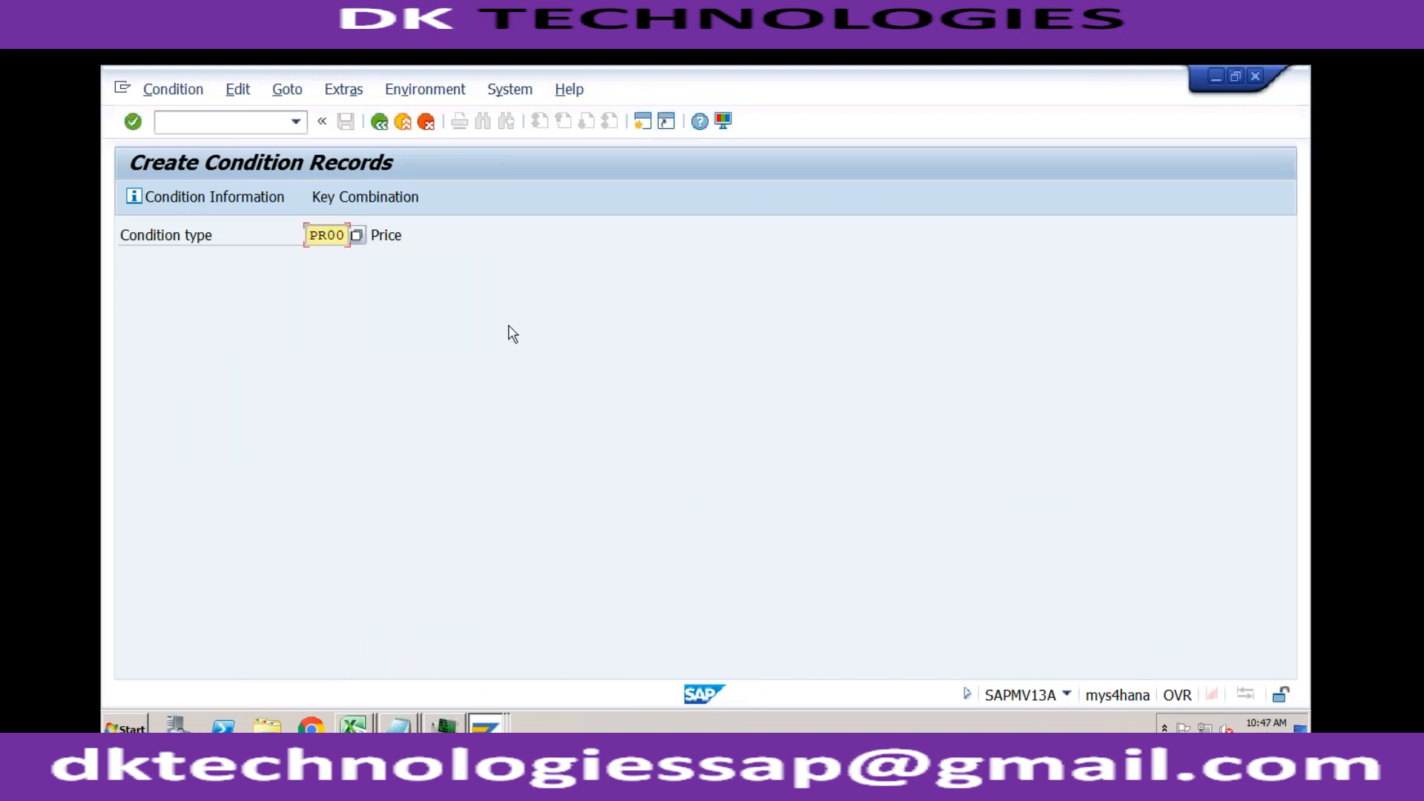
{"action": "left_click", "coordinate": [379, 123]}
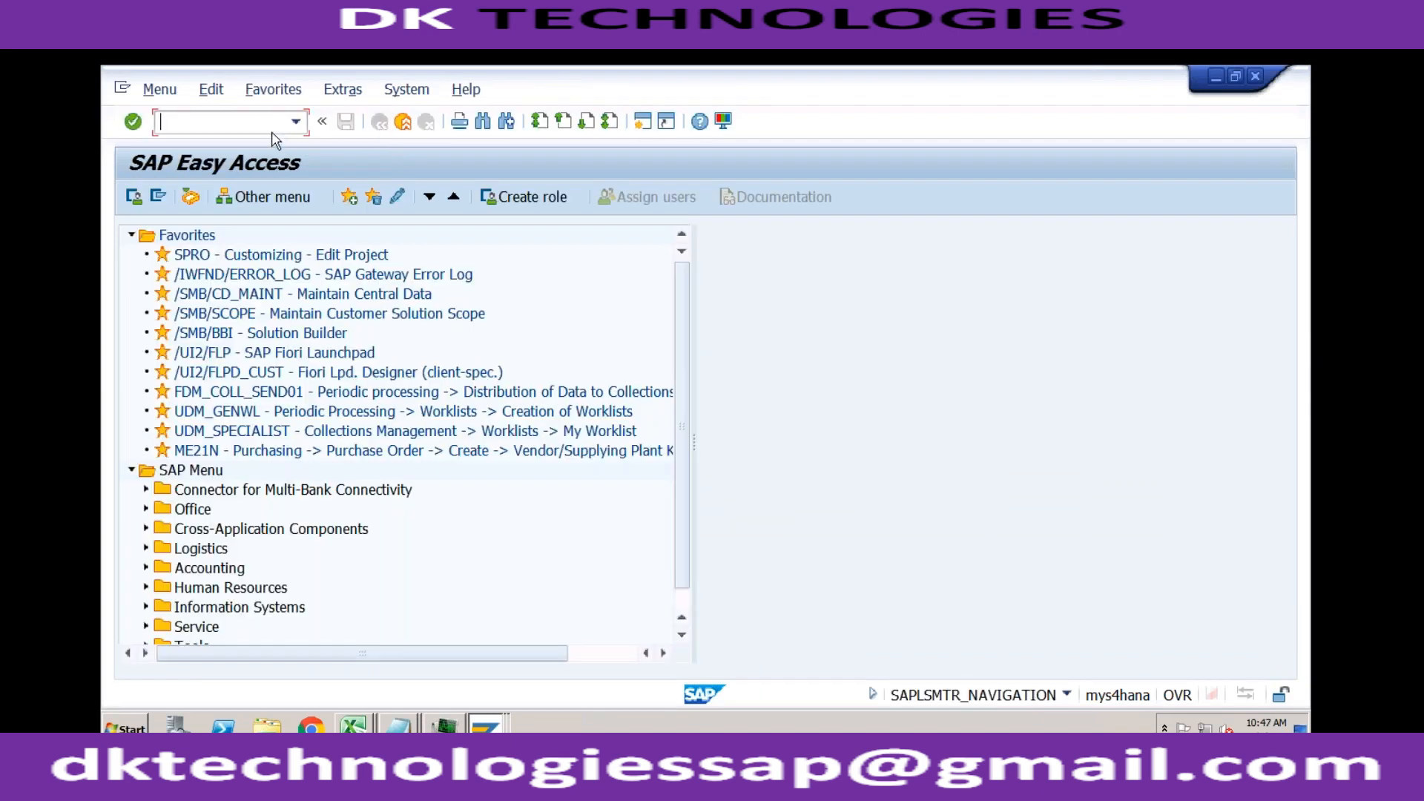
{"action": "type", "text": "vk"}
{"action": "key", "text": "Return"}
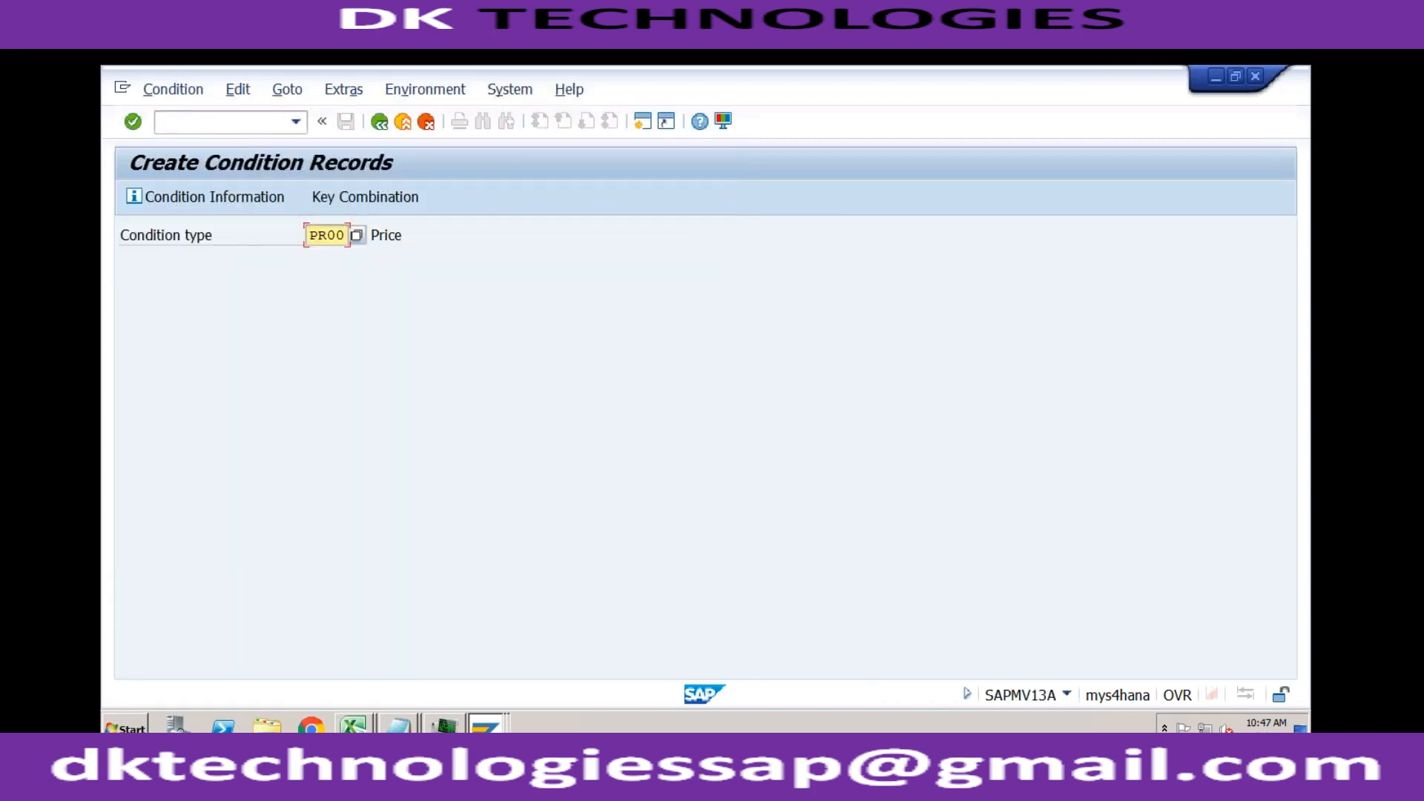
{"action": "key", "text": "Return"}
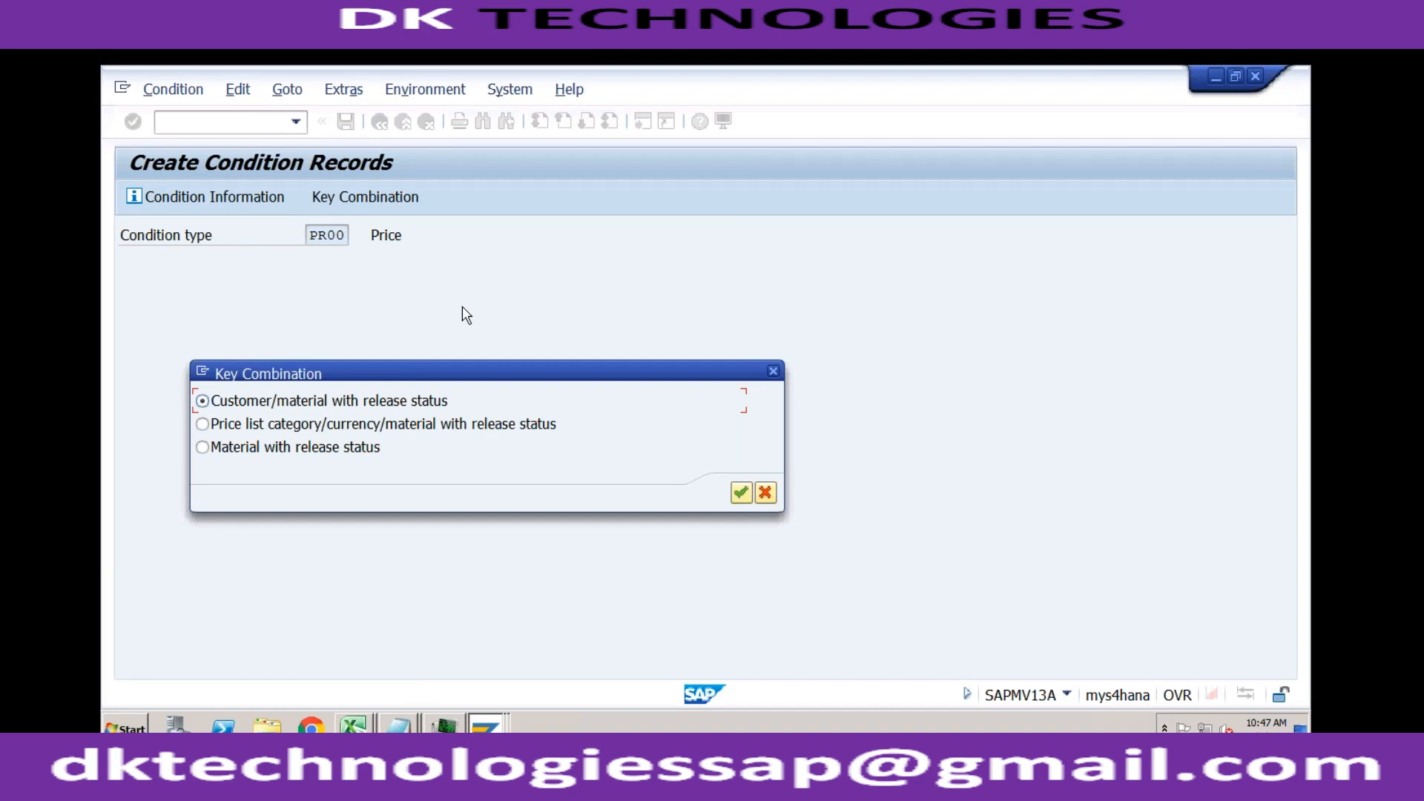
{"action": "left_click", "coordinate": [773, 371]}
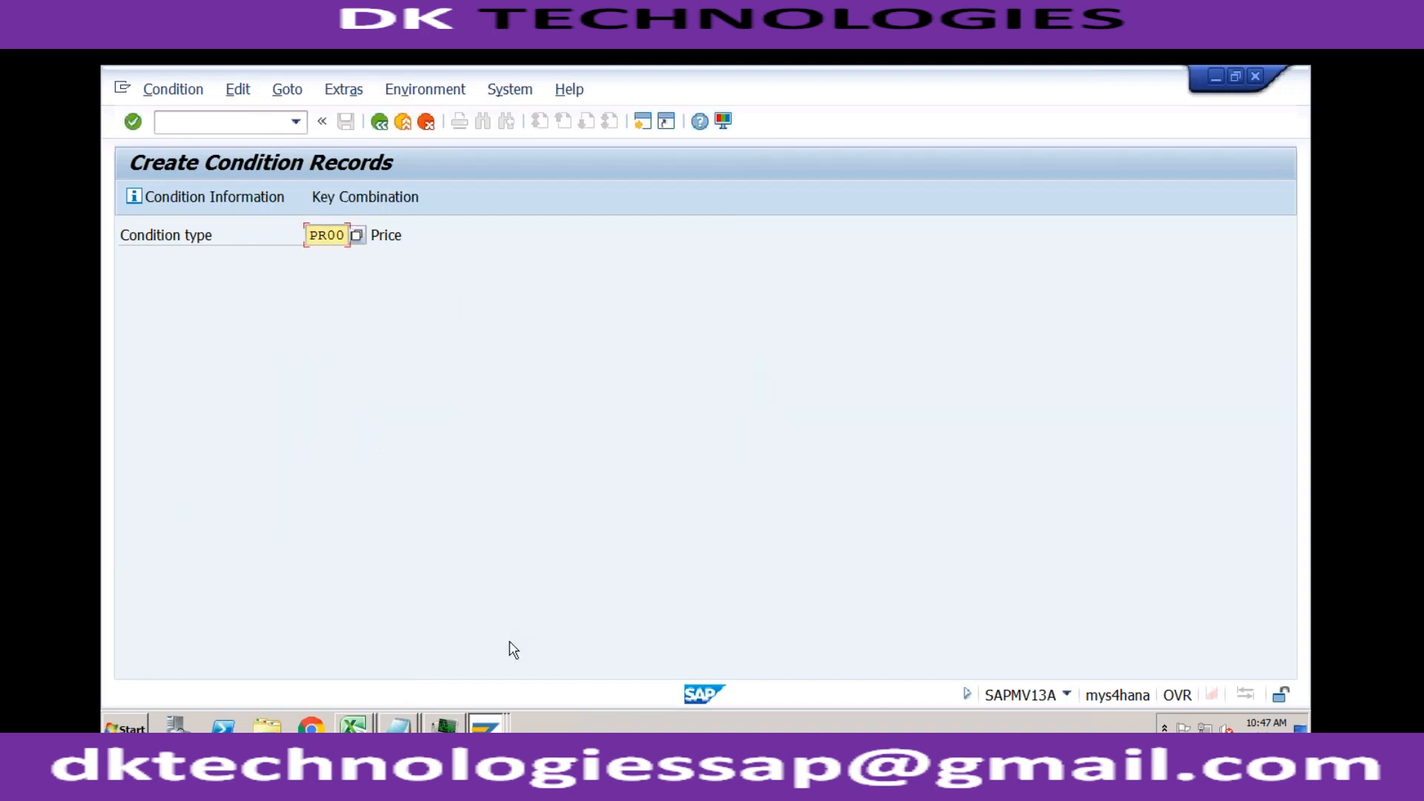
Step: Switch back to PR02's accesses overview and retry saving it with the Division/Customer access
{"action": "left_click", "coordinate": [484, 729]}
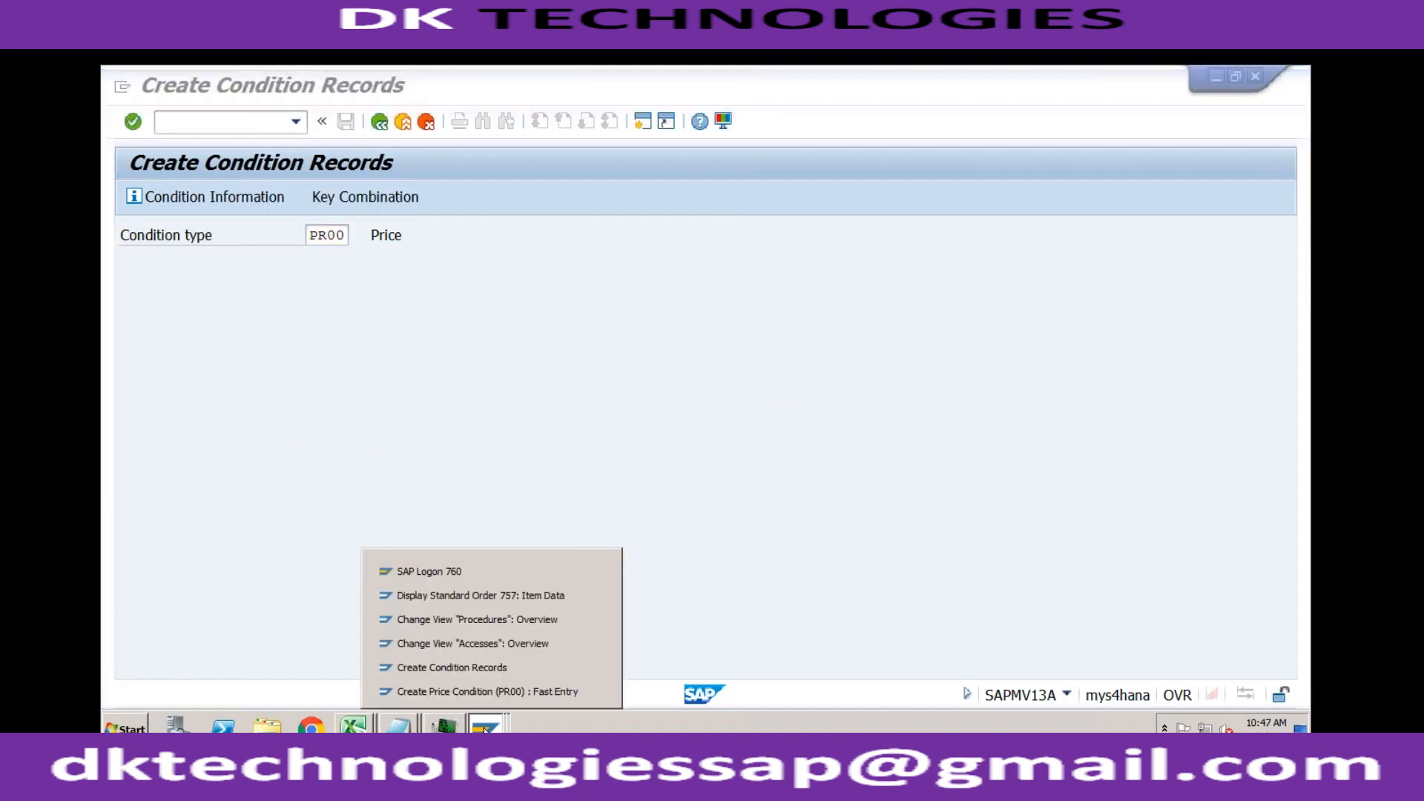
{"action": "left_click", "coordinate": [489, 658]}
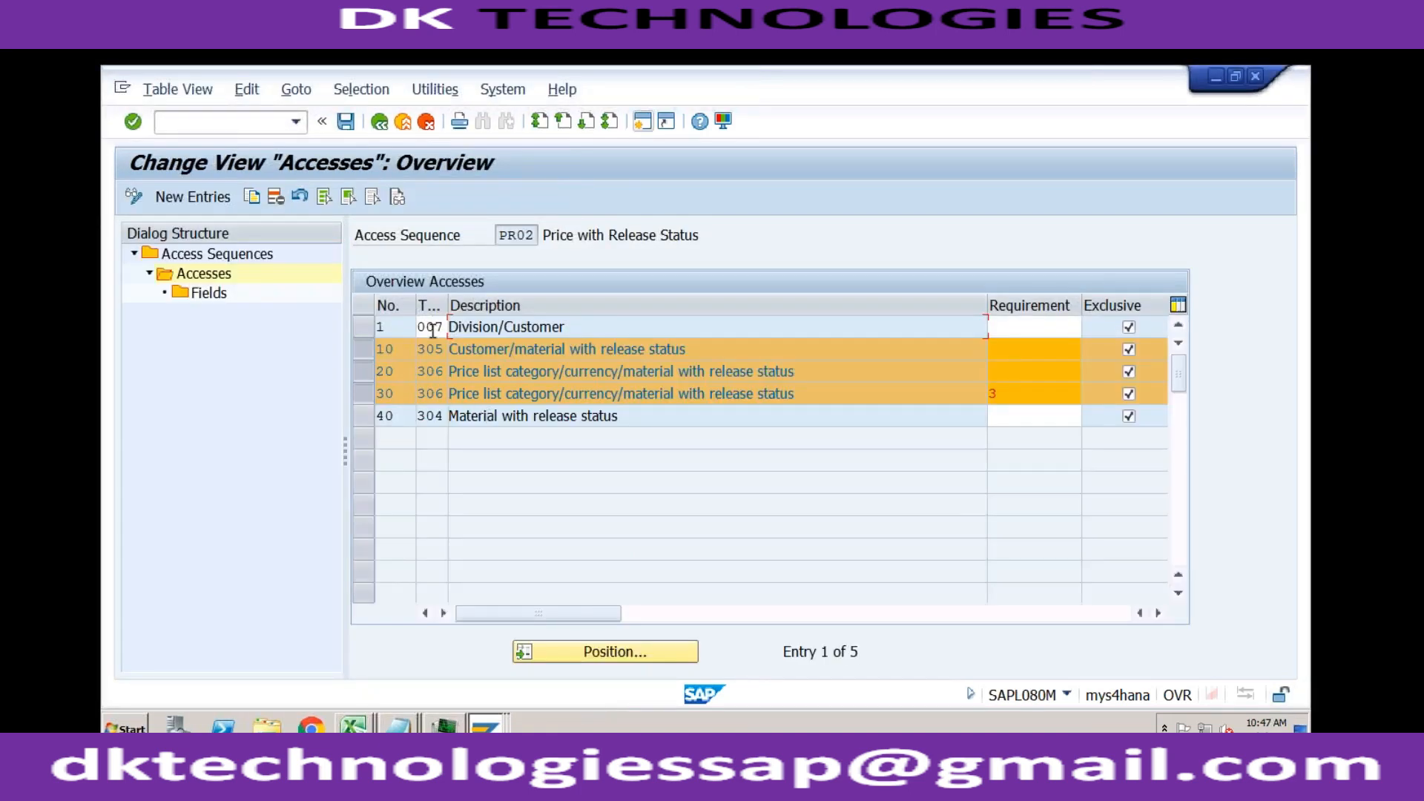
{"action": "left_click", "coordinate": [353, 129]}
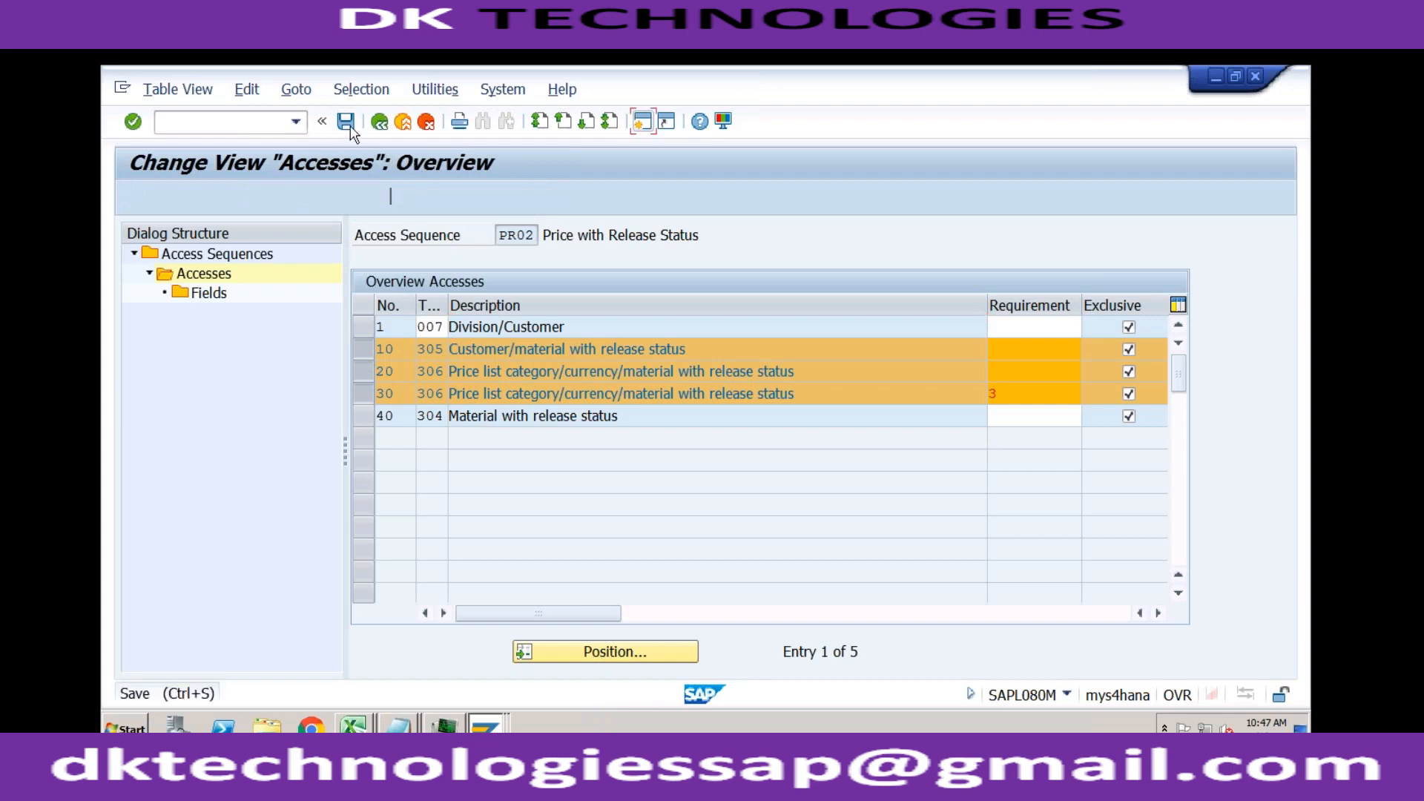
{"action": "key", "text": "Return"}
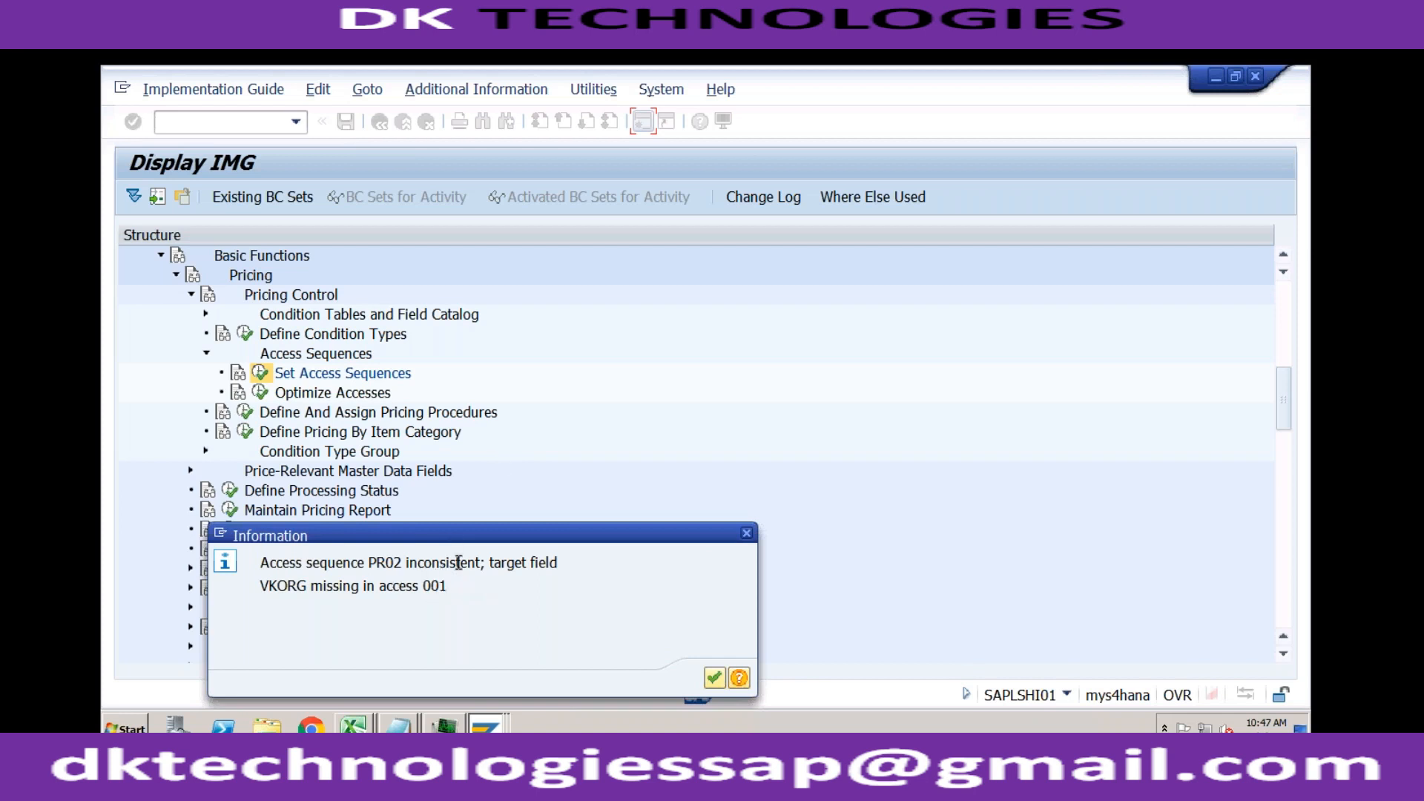
{"action": "left_click", "coordinate": [714, 678]}
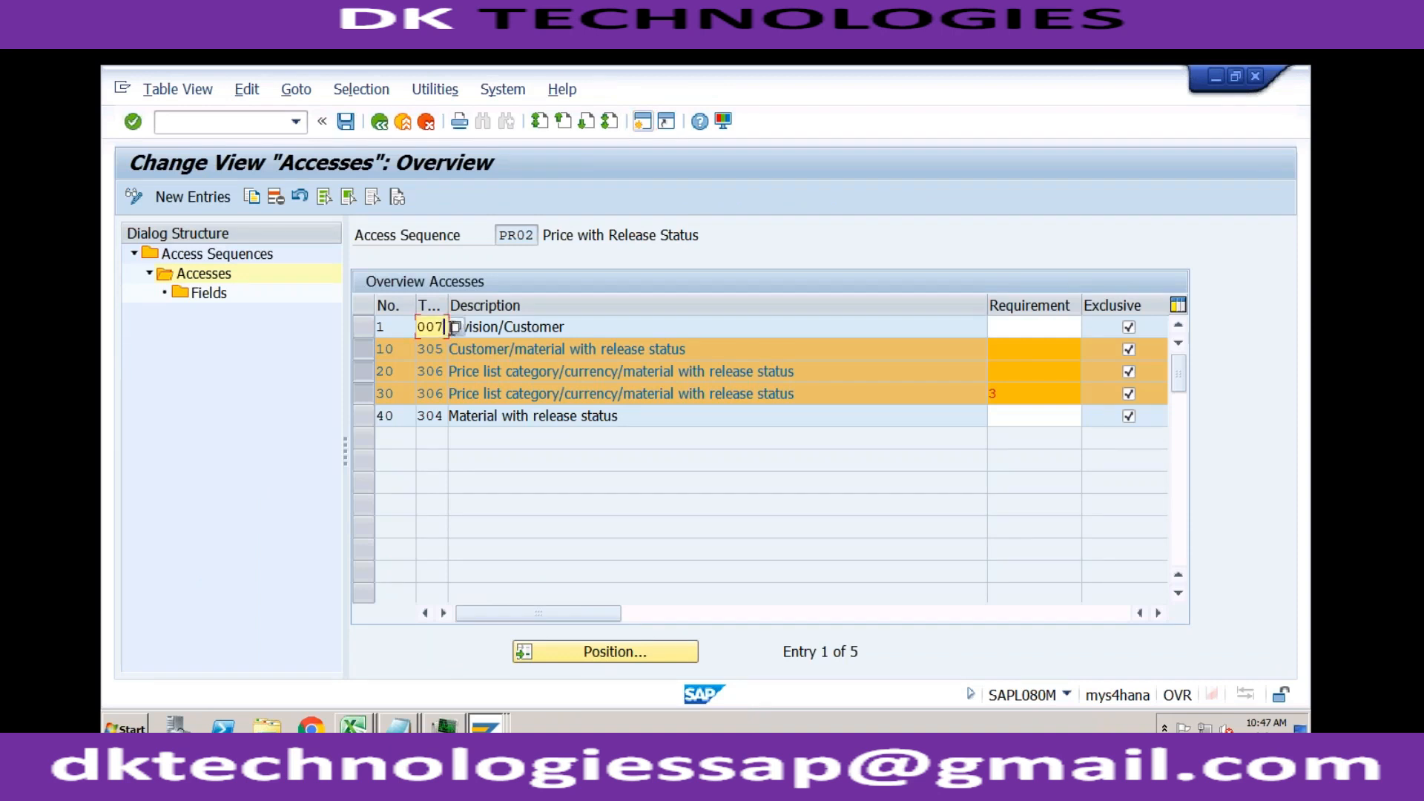
Step: Replace the table of access 1 in access sequence PR02 with 005 Customer/Material
{"action": "left_click", "coordinate": [457, 329]}
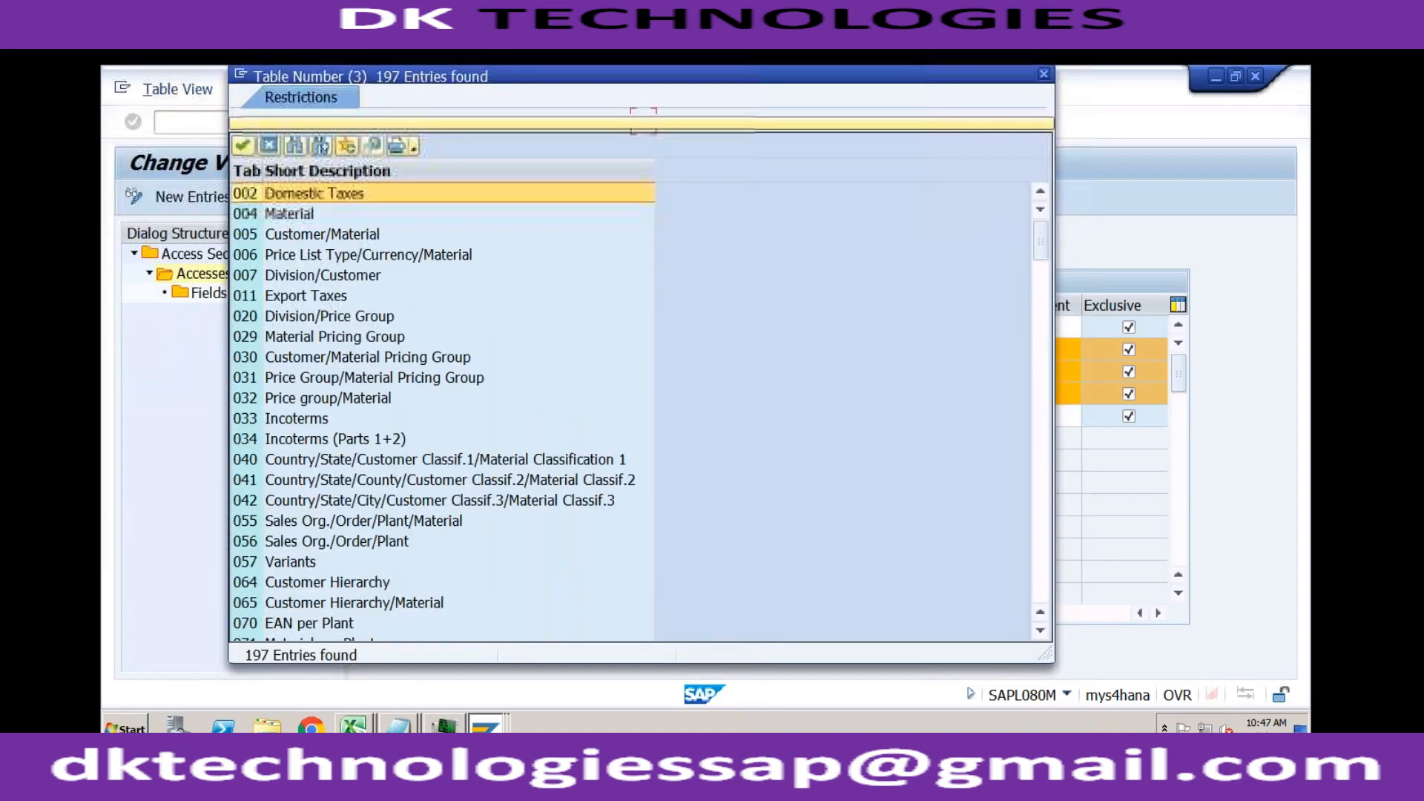
{"action": "left_click_drag", "start_coordinate": [402, 86], "coordinate": [764, 192]}
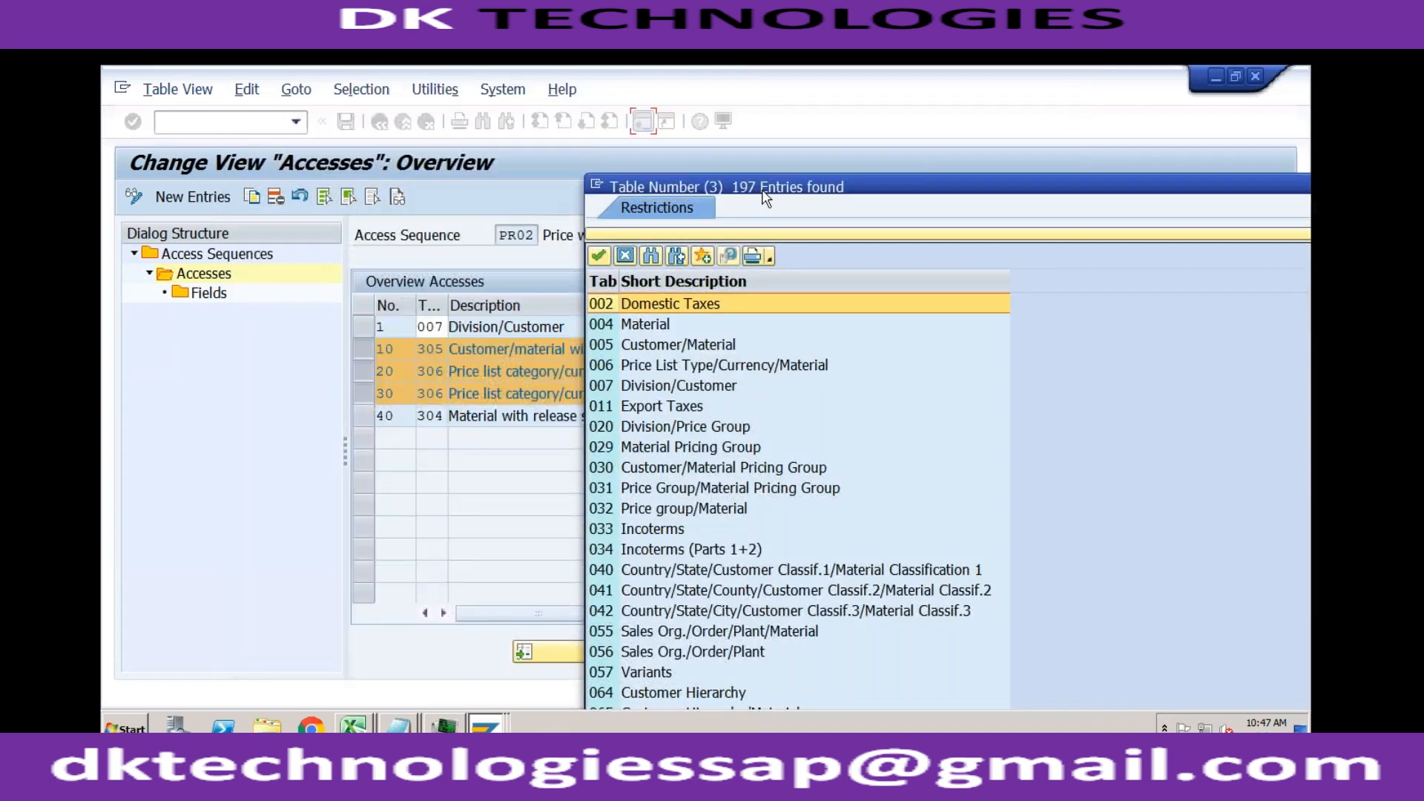
{"action": "double_click", "coordinate": [649, 345]}
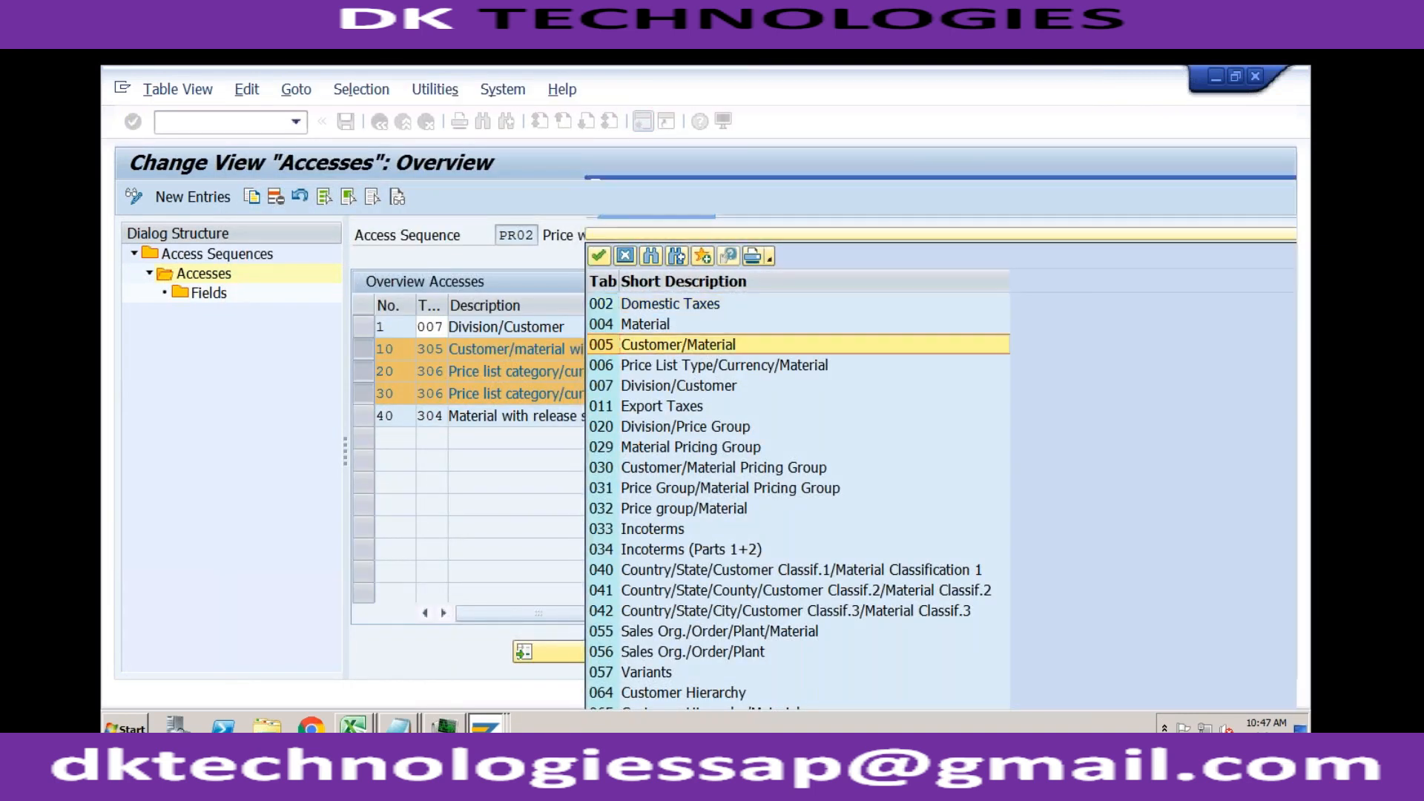
{"action": "key", "text": "Return"}
{"action": "key", "text": "Return"}
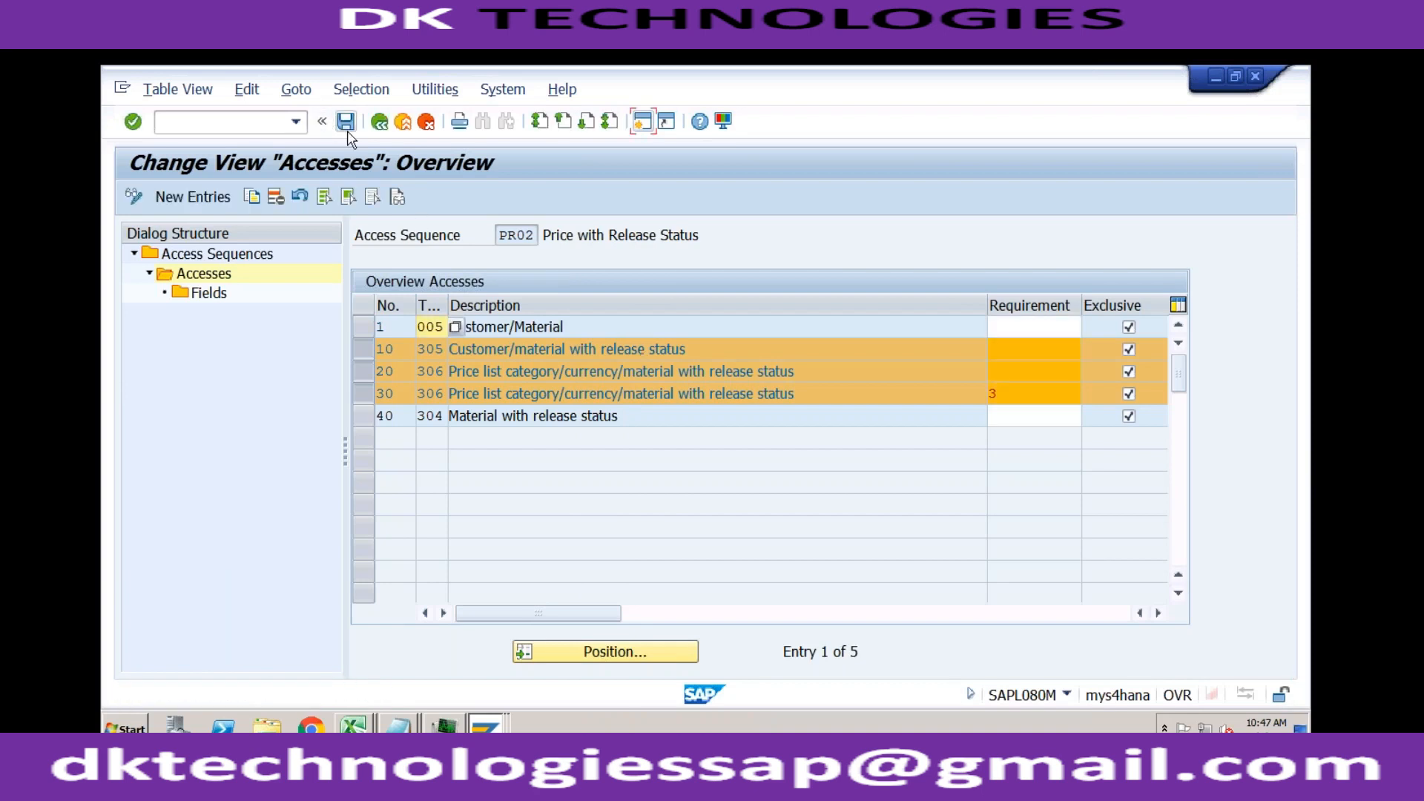
Step: Try to save access sequence PR02 with the Customer/Material access
{"action": "left_click", "coordinate": [347, 132]}
{"action": "key", "text": "Return"}
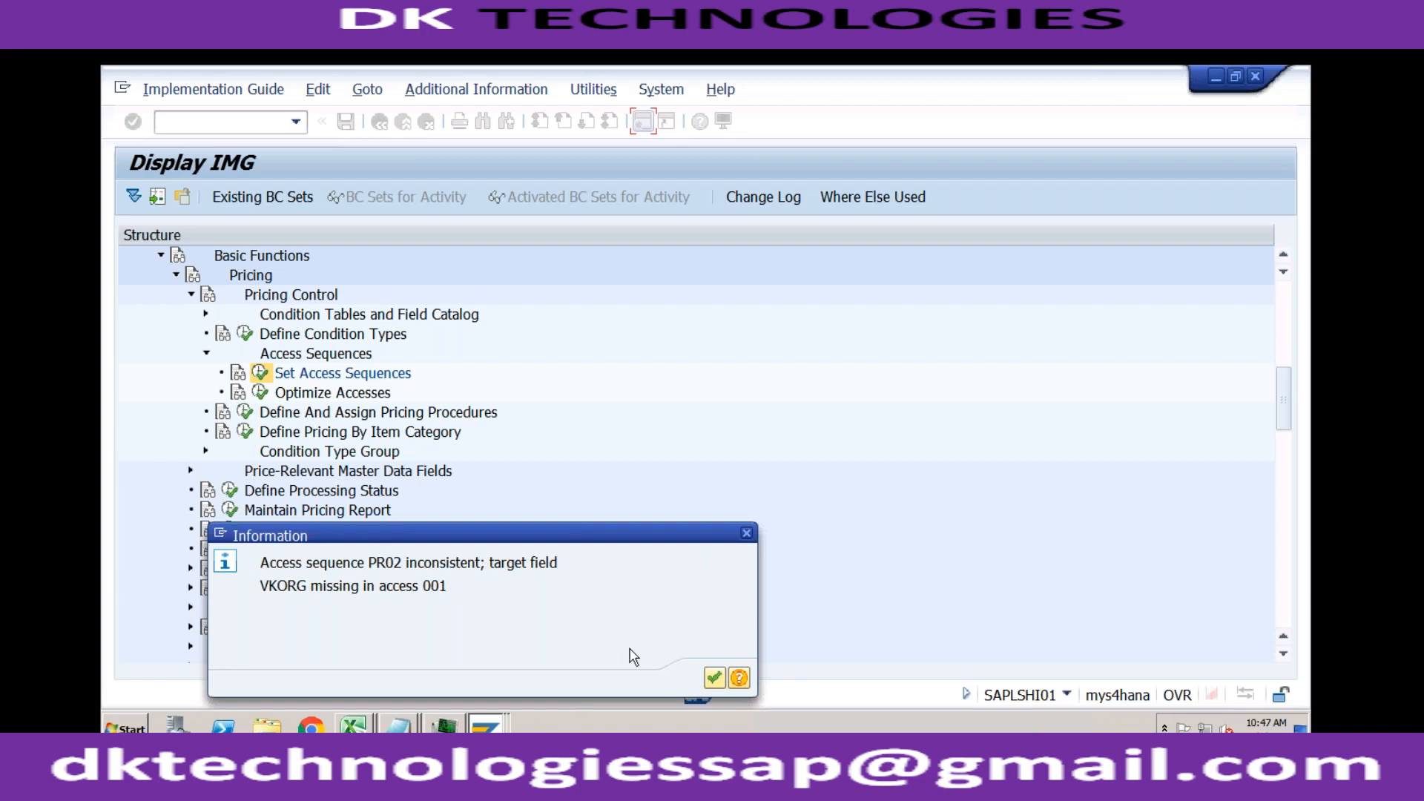
{"action": "left_click", "coordinate": [710, 677]}
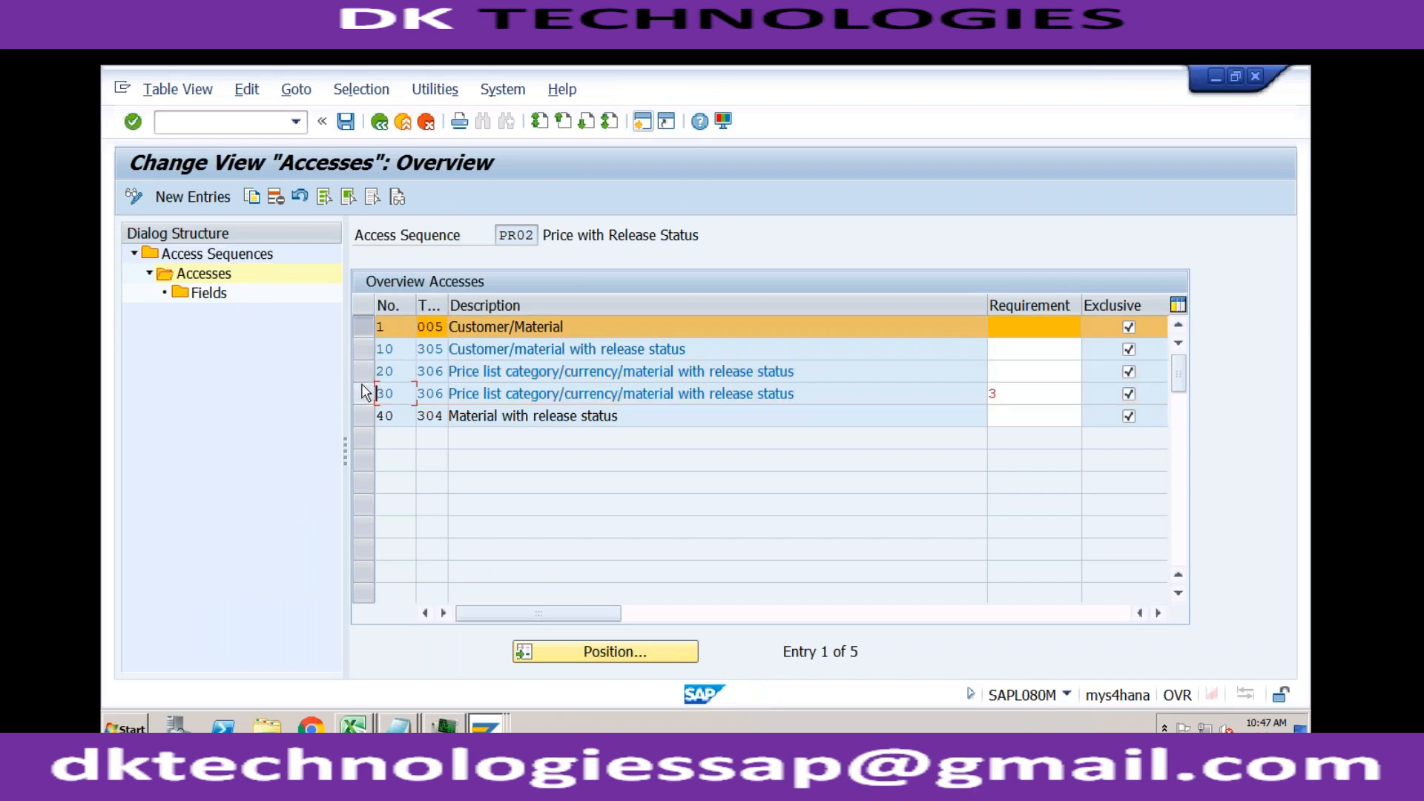
Step: Open the fields of the Customer/Material access, save them to the proposed workbench request and return to the access sequences overview
{"action": "double_click", "coordinate": [215, 292]}
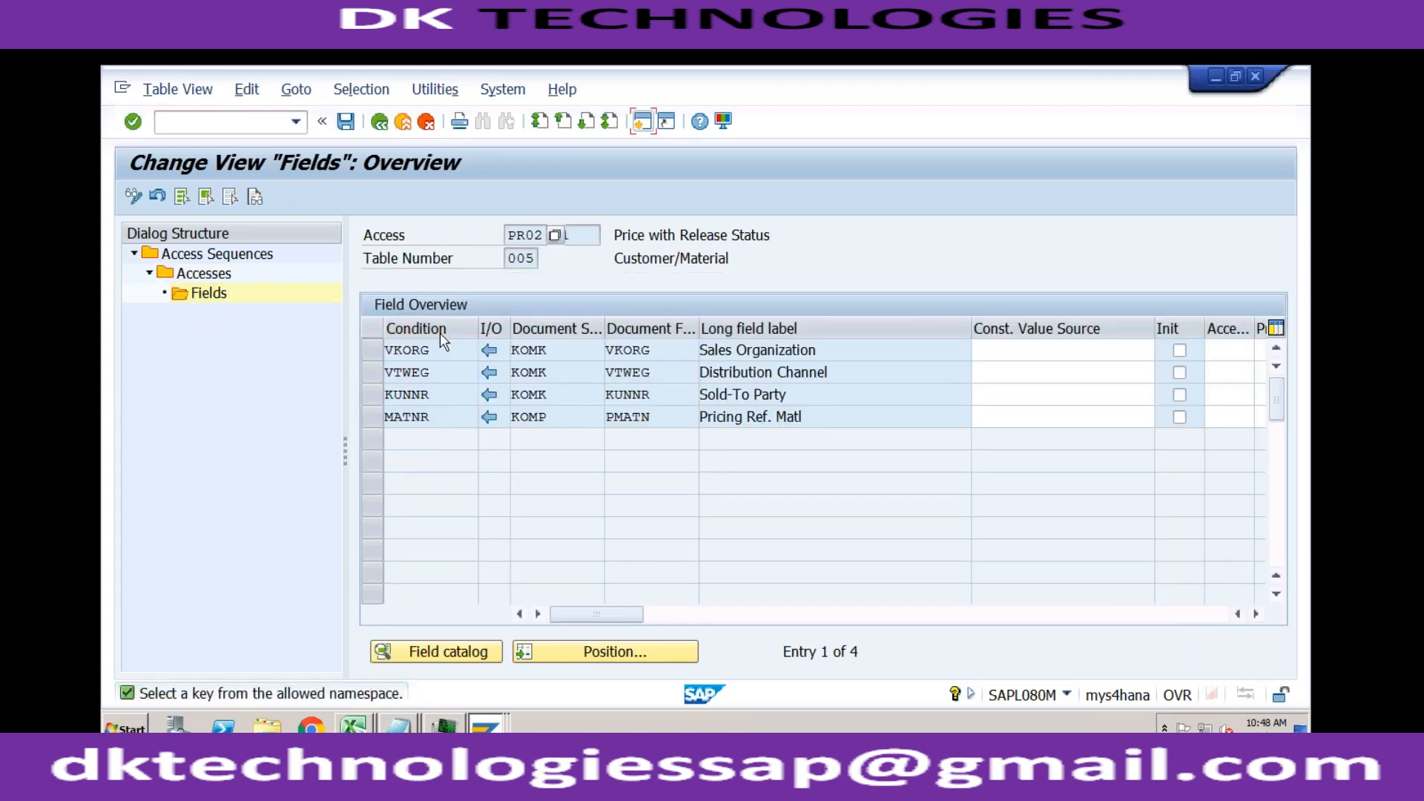
{"action": "left_click", "coordinate": [345, 121]}
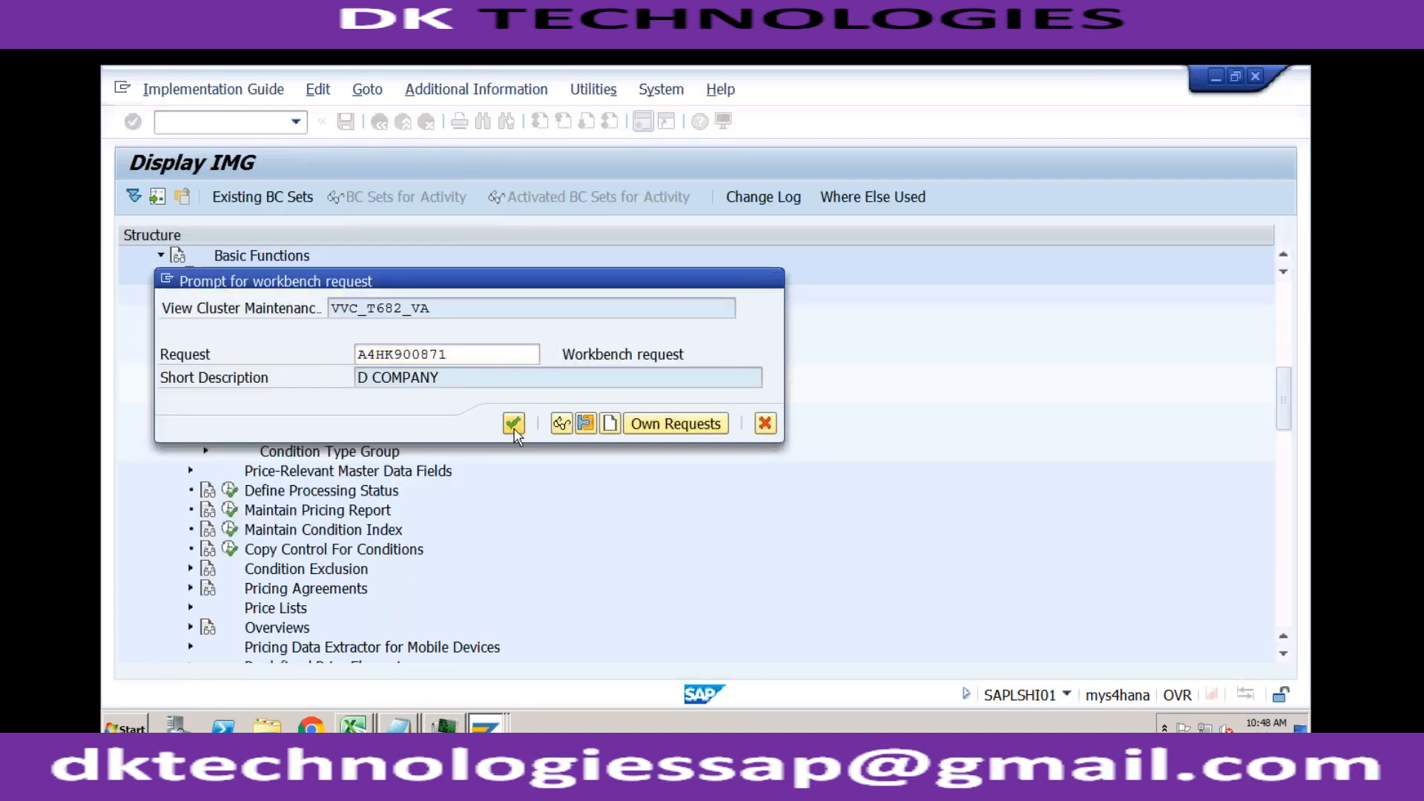
{"action": "left_click", "coordinate": [513, 424]}
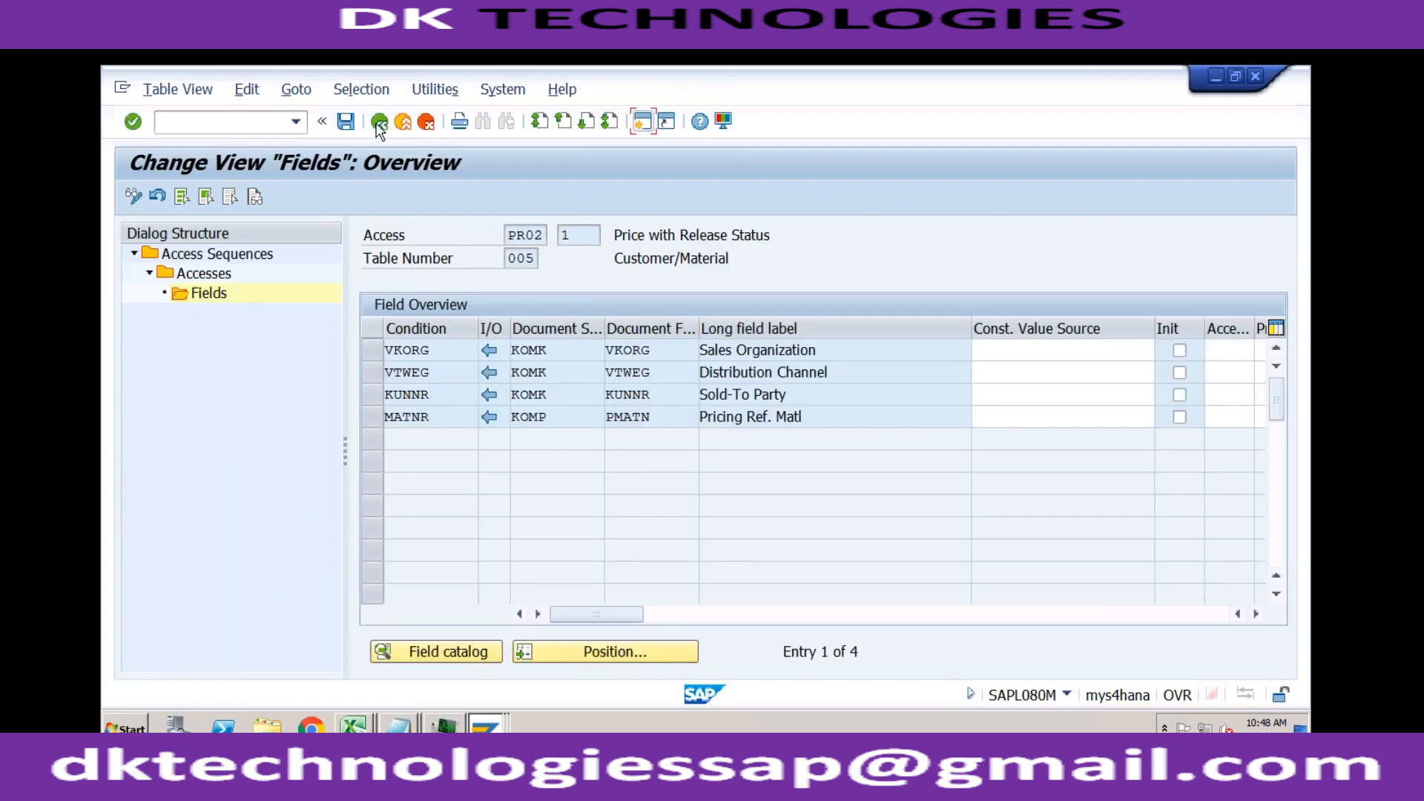
{"action": "left_click", "coordinate": [379, 123]}
{"action": "left_click", "coordinate": [379, 124]}
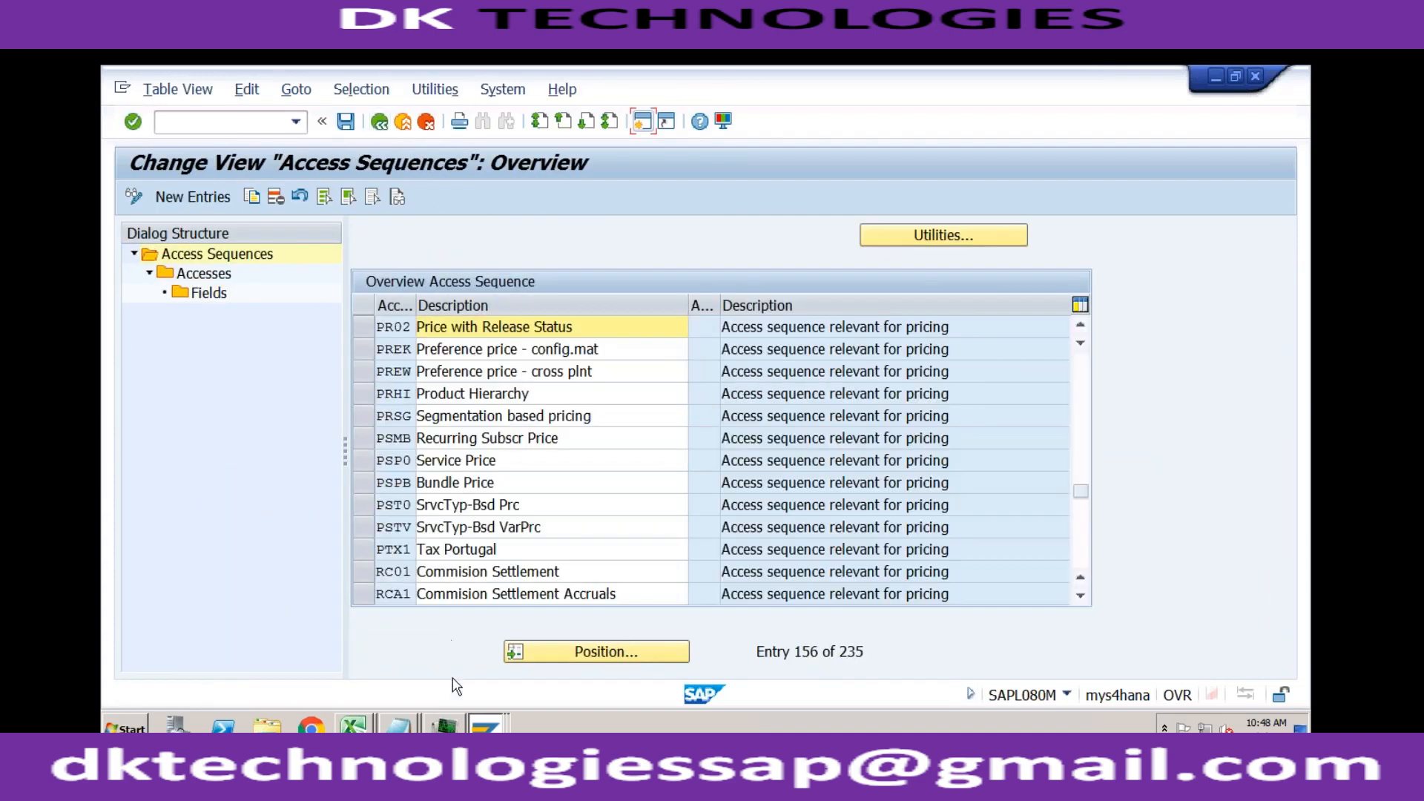
Step: Restart VK11 for condition type PR00 in the fast entry session and check whether Customer/Material is offered as a key combination
{"action": "left_click", "coordinate": [486, 725]}
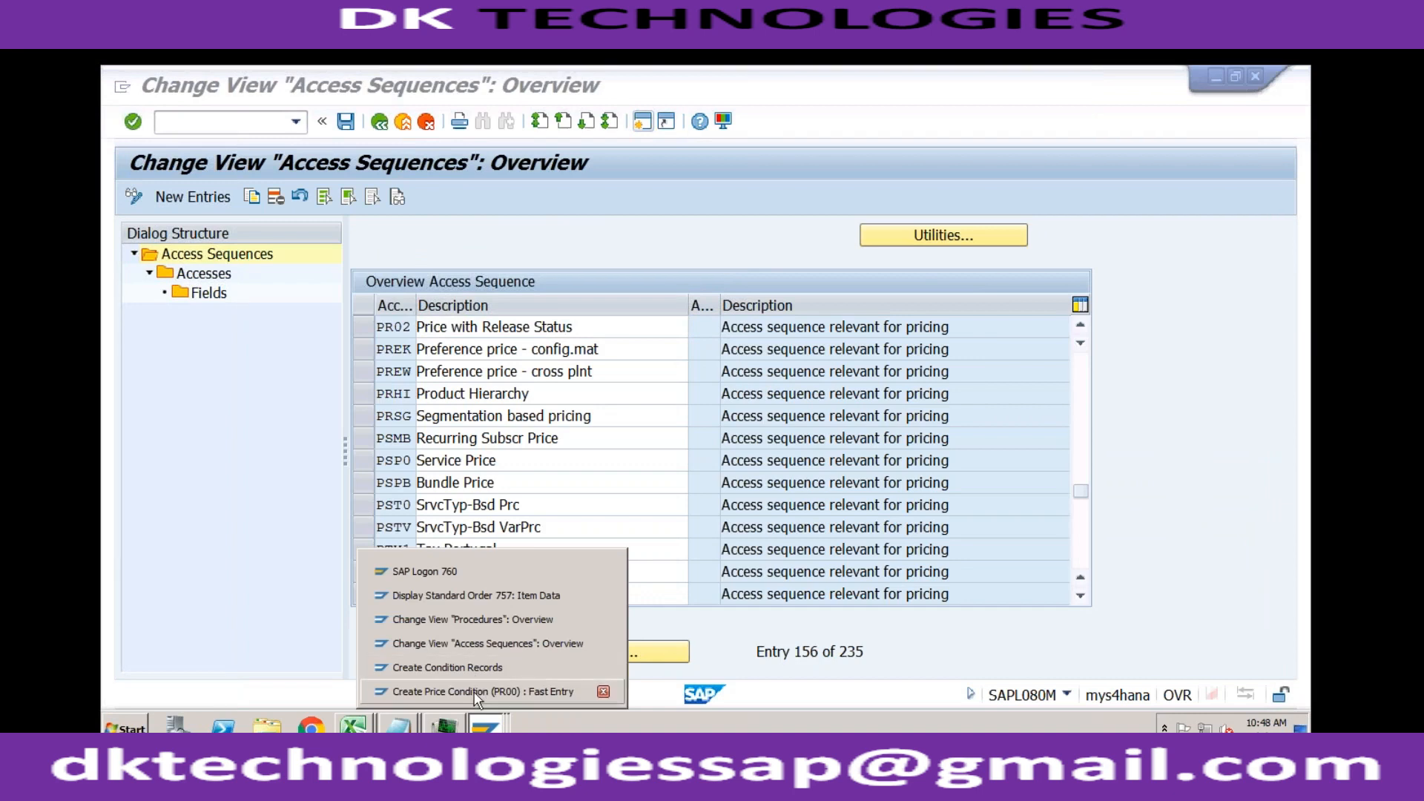
{"action": "left_click", "coordinate": [483, 692]}
{"action": "left_click", "coordinate": [245, 124]}
{"action": "type", "text": "/nvk11"}
{"action": "key", "text": "Return"}
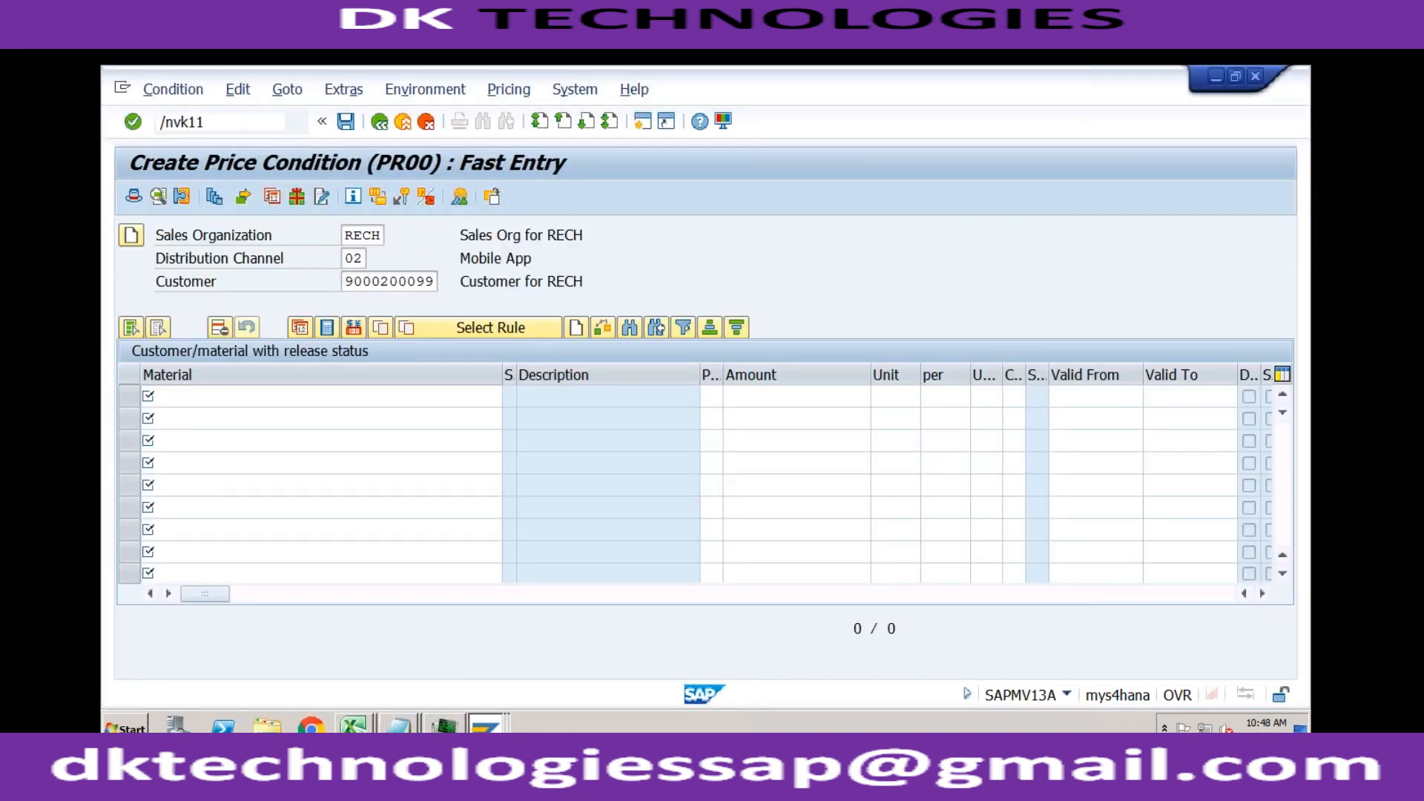
{"action": "key", "text": "Return"}
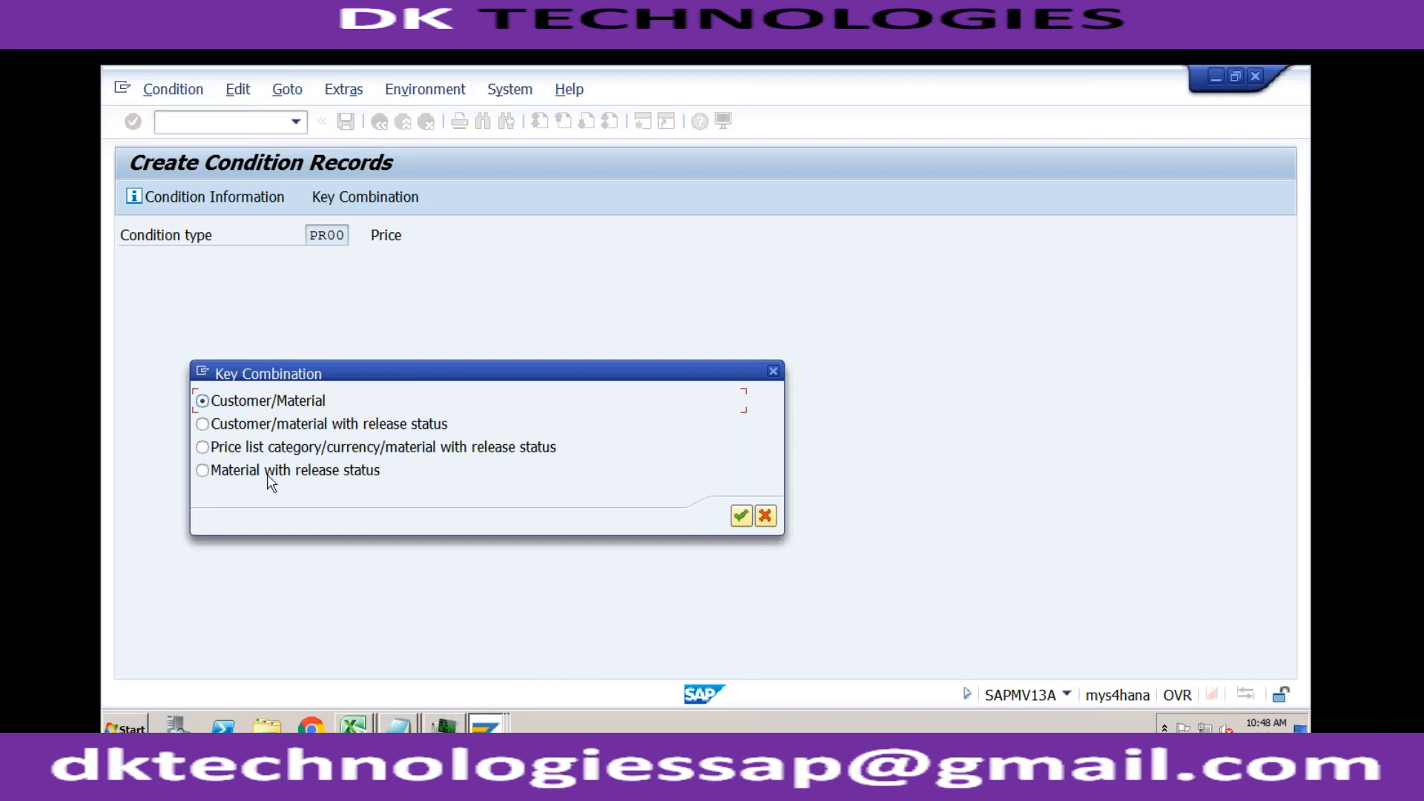
Step: Compare PR02's list of accesses in the access sequence session with the key combinations offered for PR00
{"action": "left_click", "coordinate": [486, 724]}
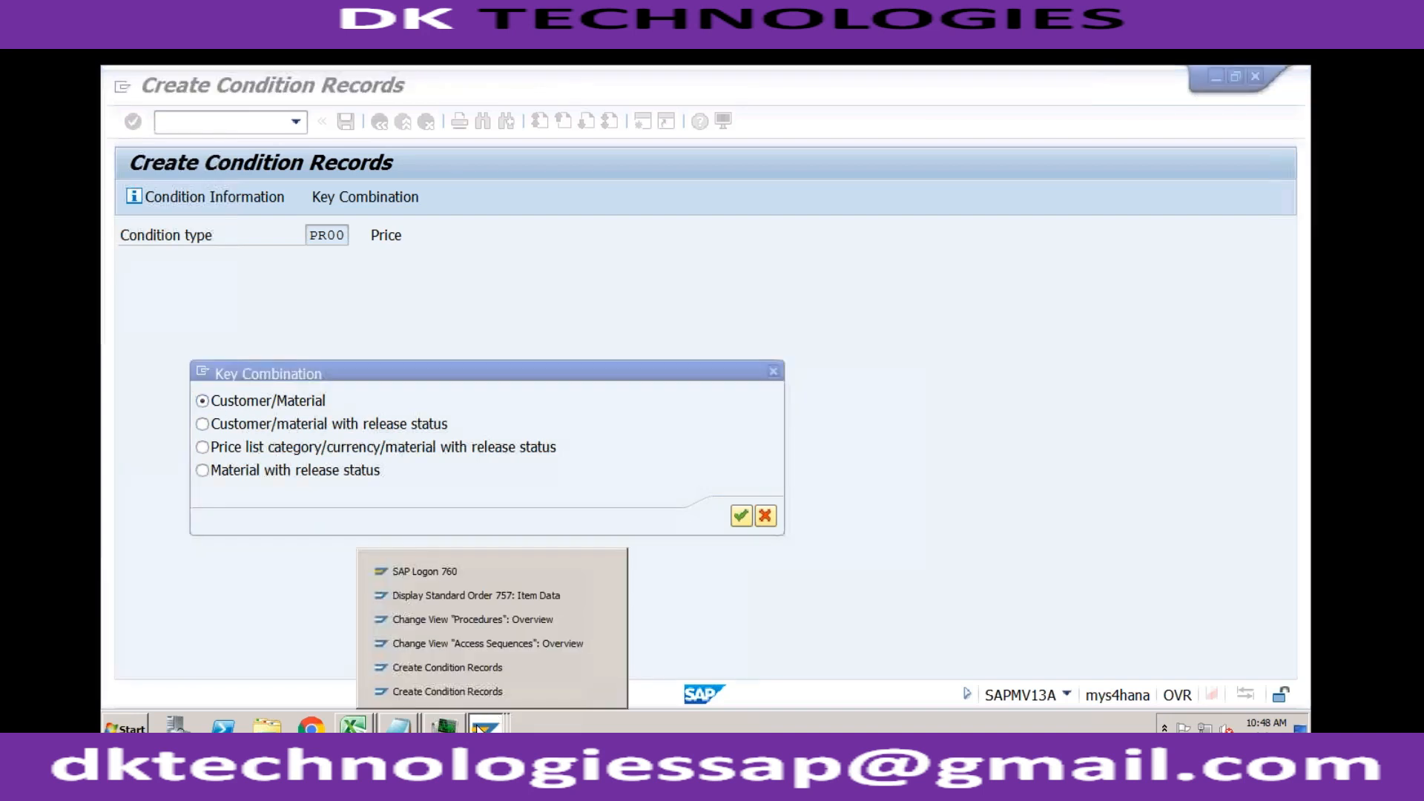
{"action": "left_click", "coordinate": [475, 643]}
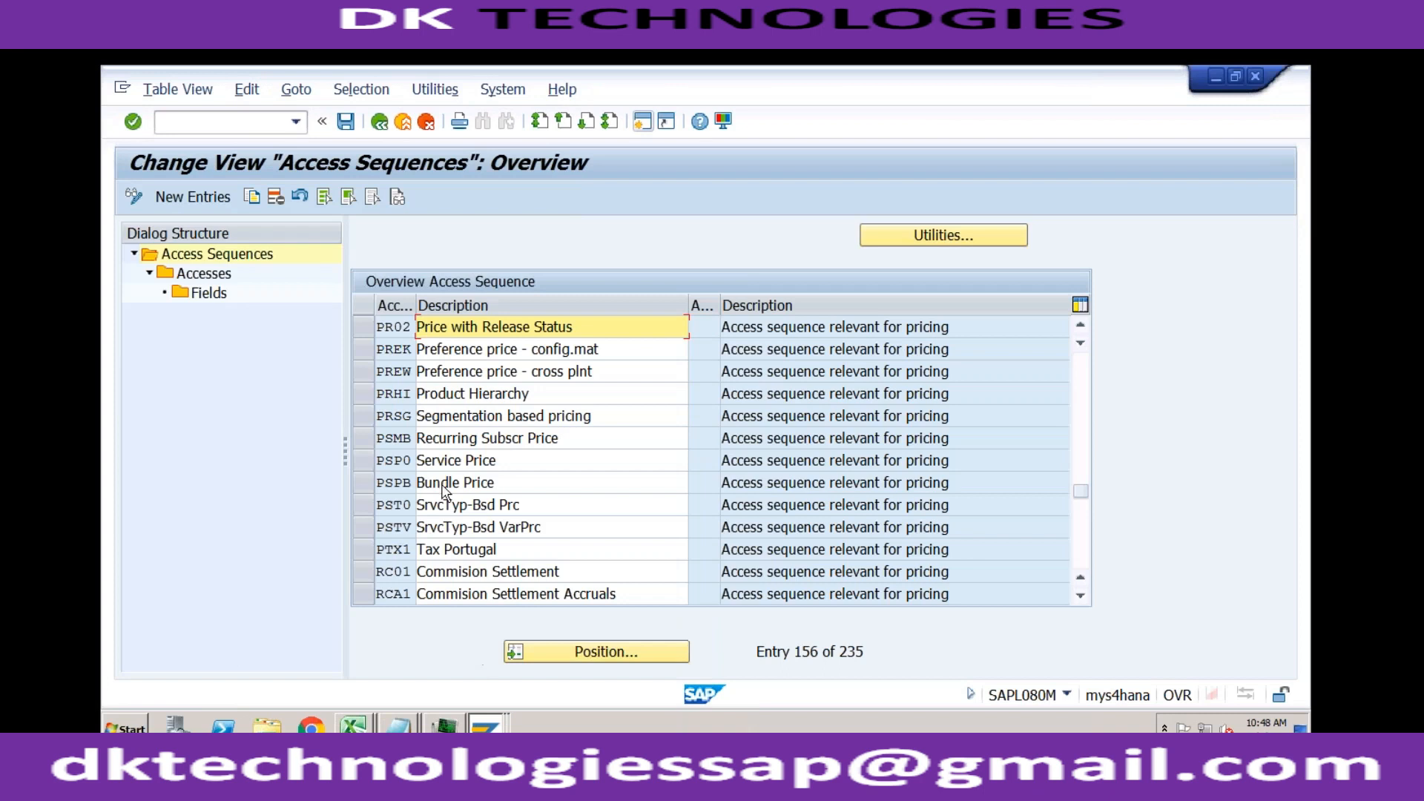
{"action": "left_click", "coordinate": [385, 328]}
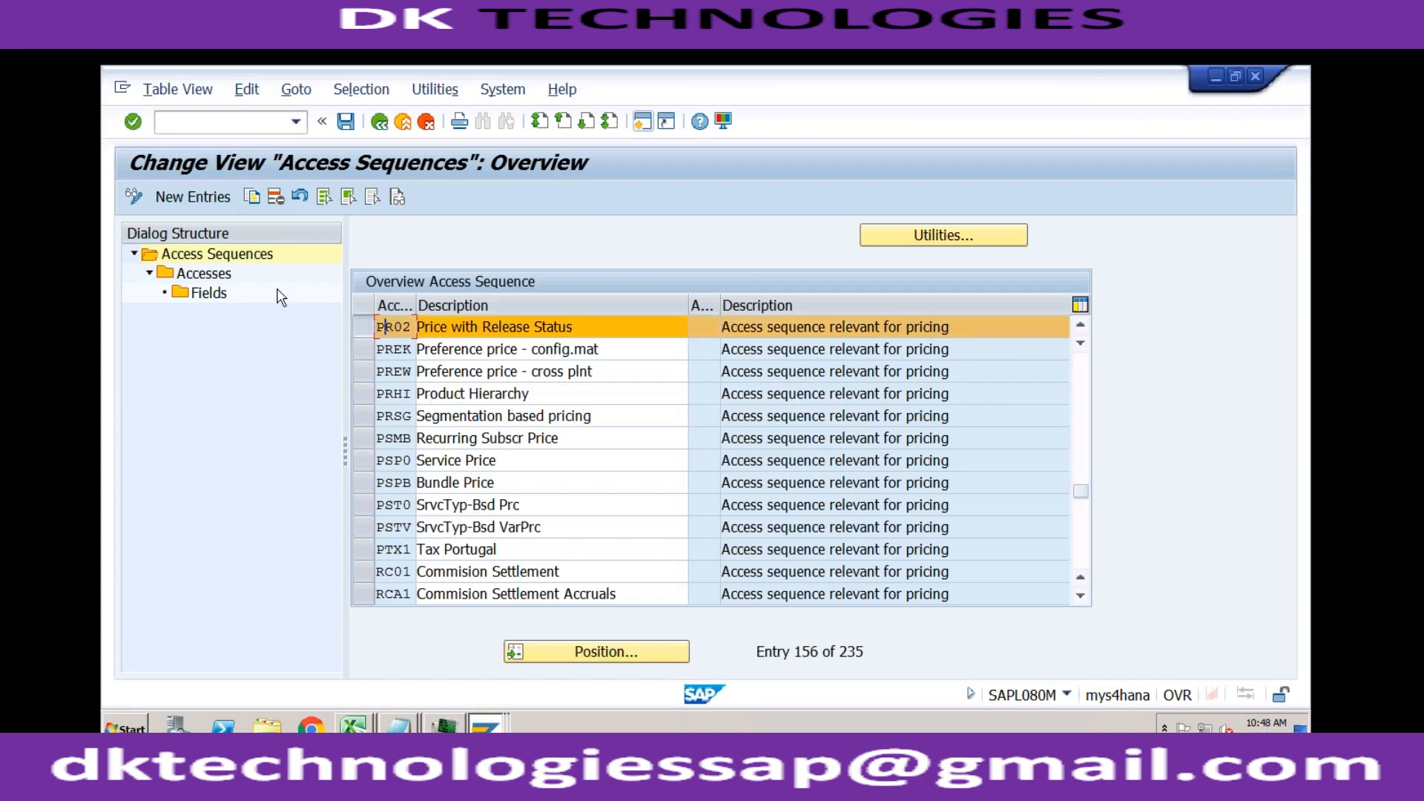
{"action": "left_click", "coordinate": [220, 276]}
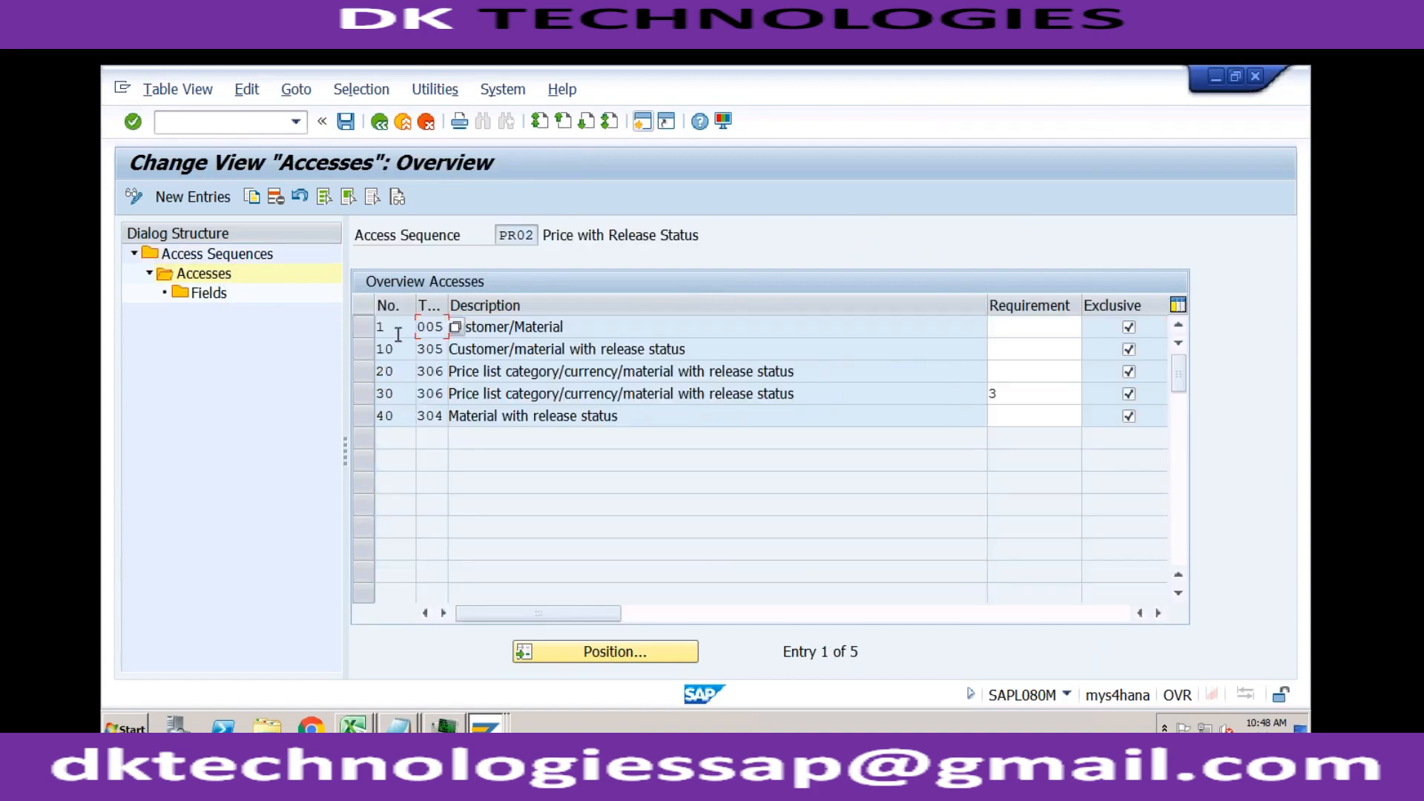
{"action": "left_click", "coordinate": [540, 327]}
{"action": "left_click", "coordinate": [483, 721]}
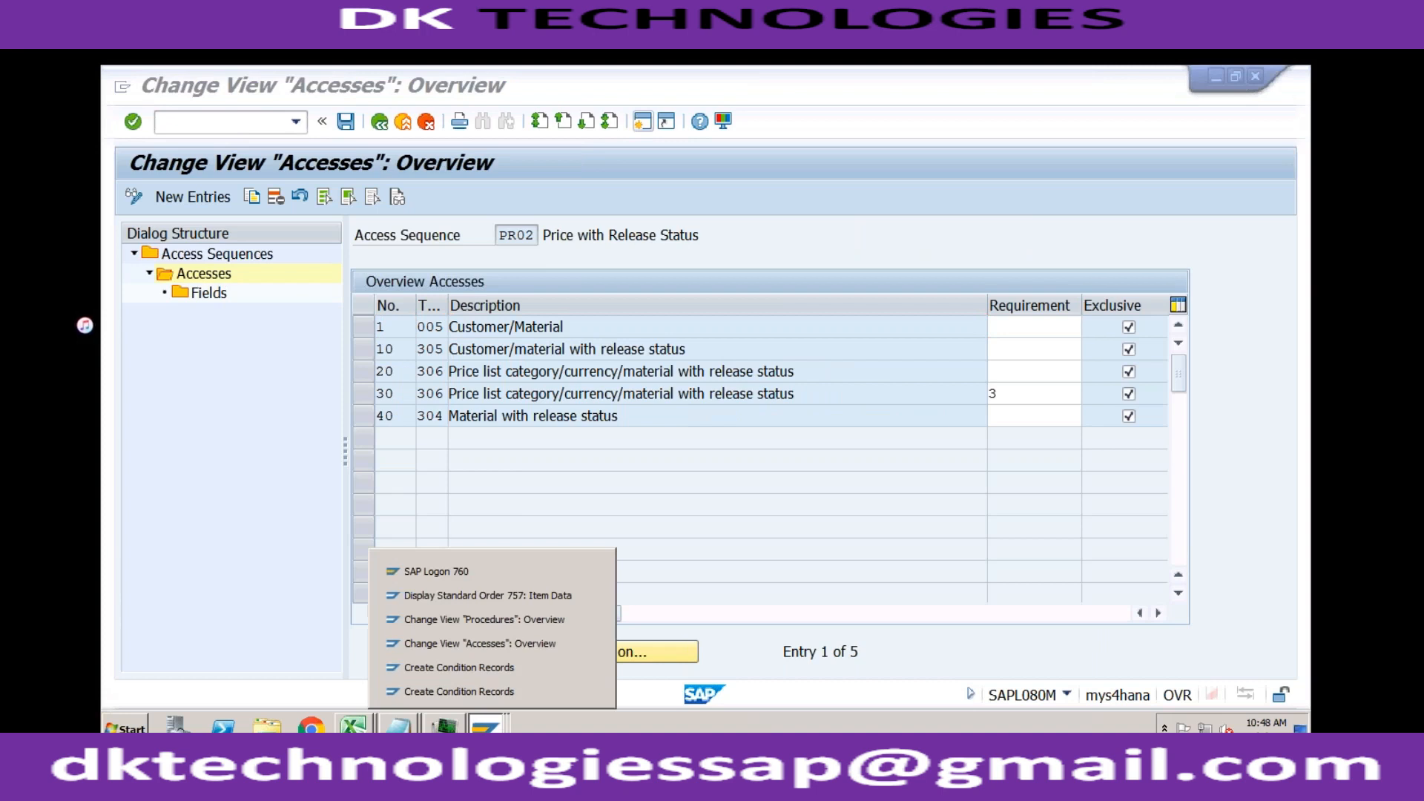
{"action": "left_click", "coordinate": [472, 692]}
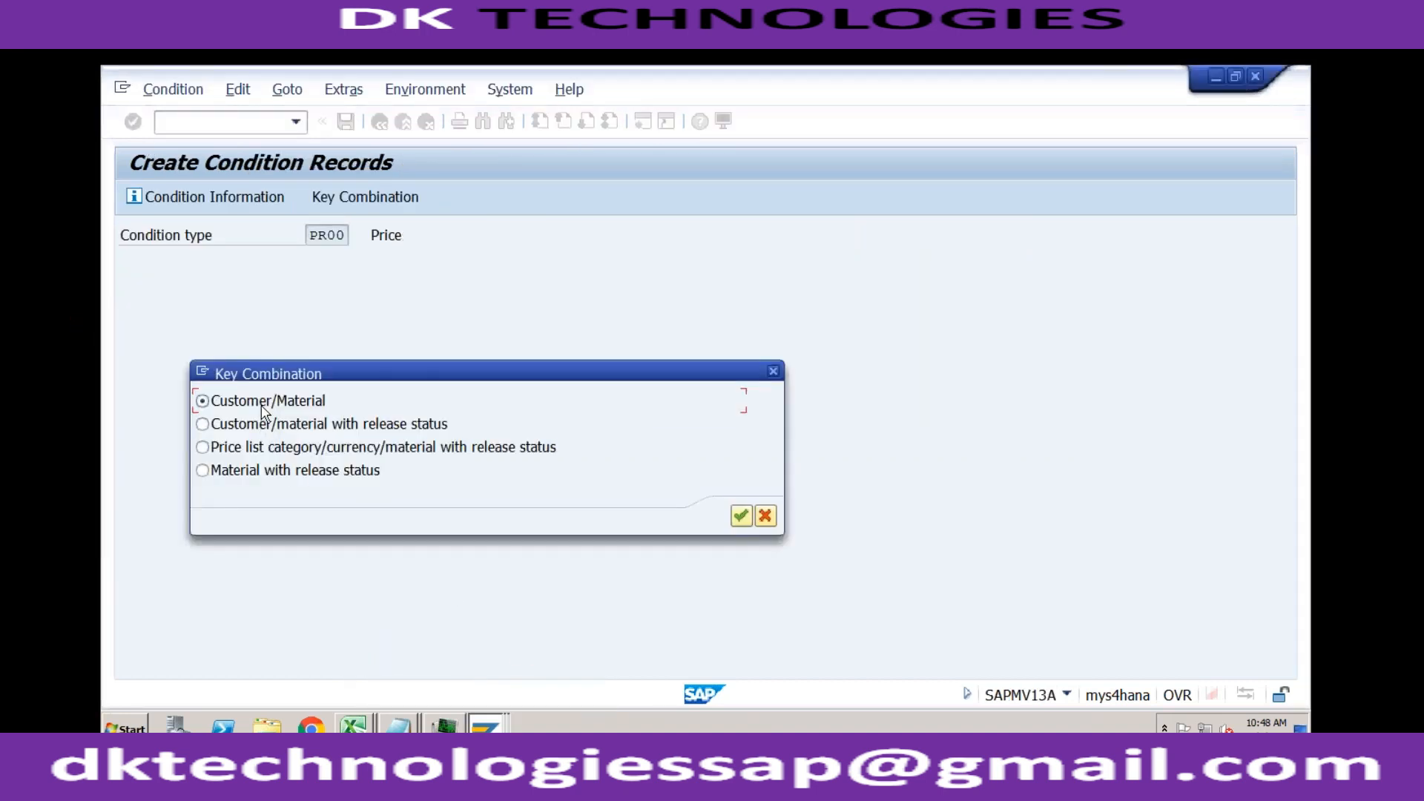
Step: Create and save a PR00 condition record with the Customer/Material key combination for material TRADING_GOODS with amount 8000
{"action": "left_click", "coordinate": [740, 514]}
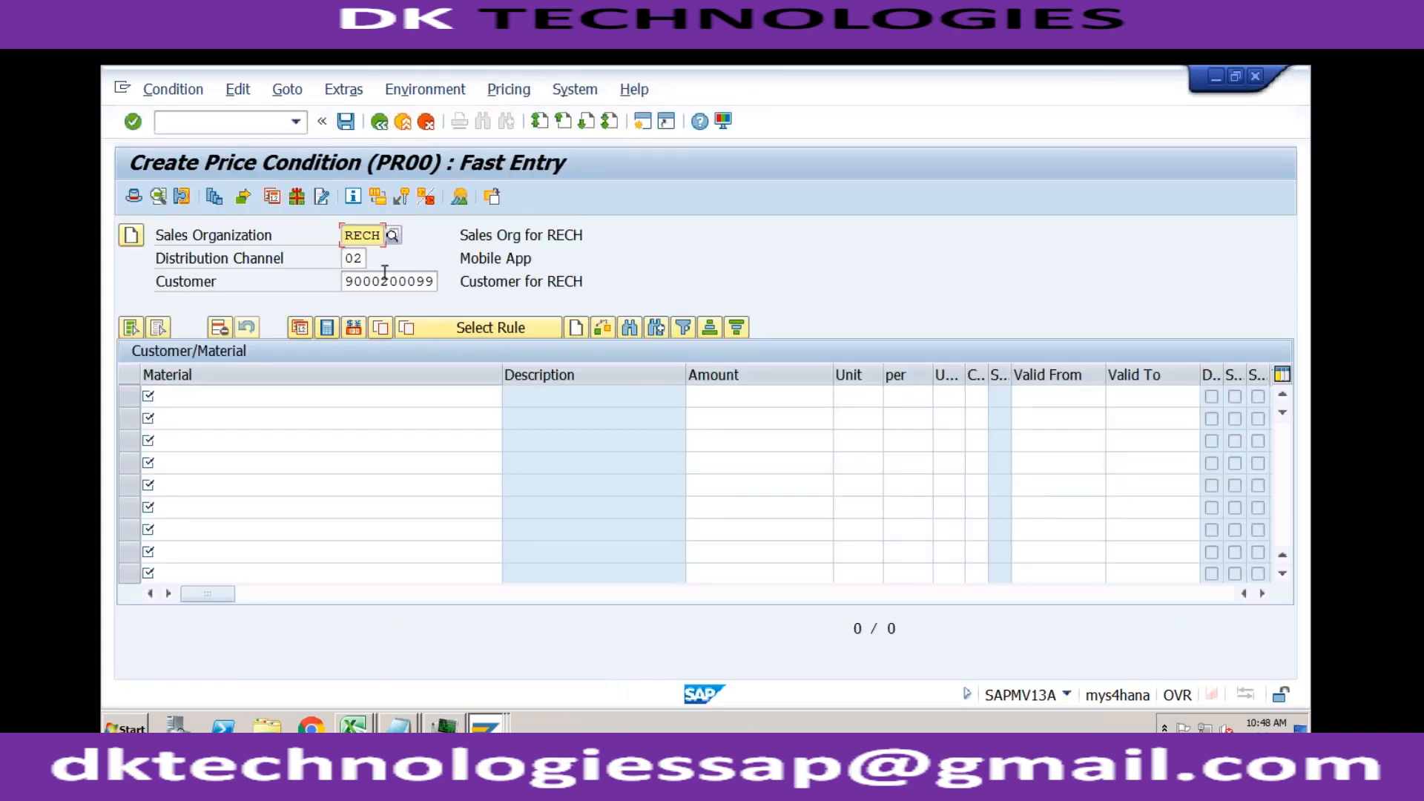
{"action": "left_click", "coordinate": [277, 394]}
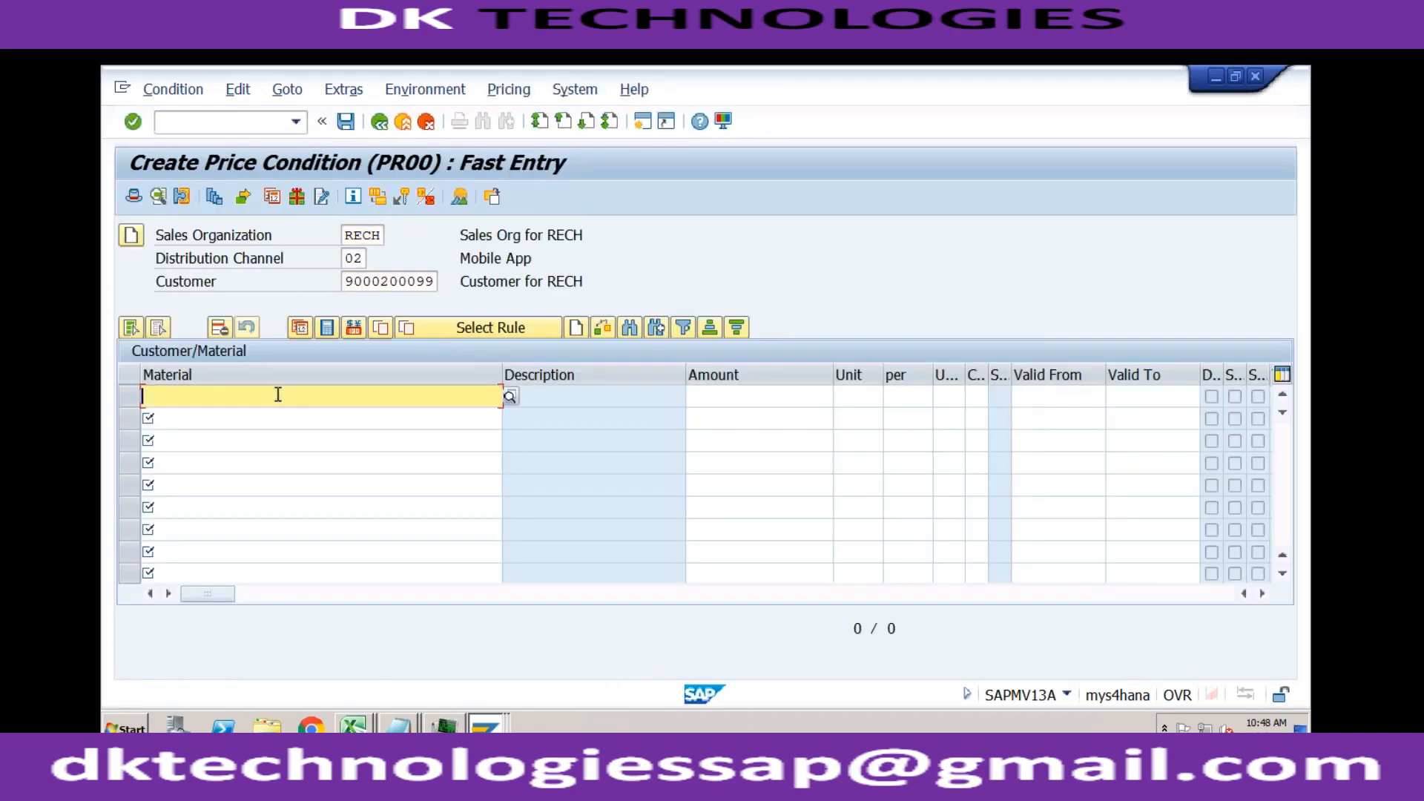
{"action": "key", "text": "Return"}
{"action": "key", "text": "Tab"}
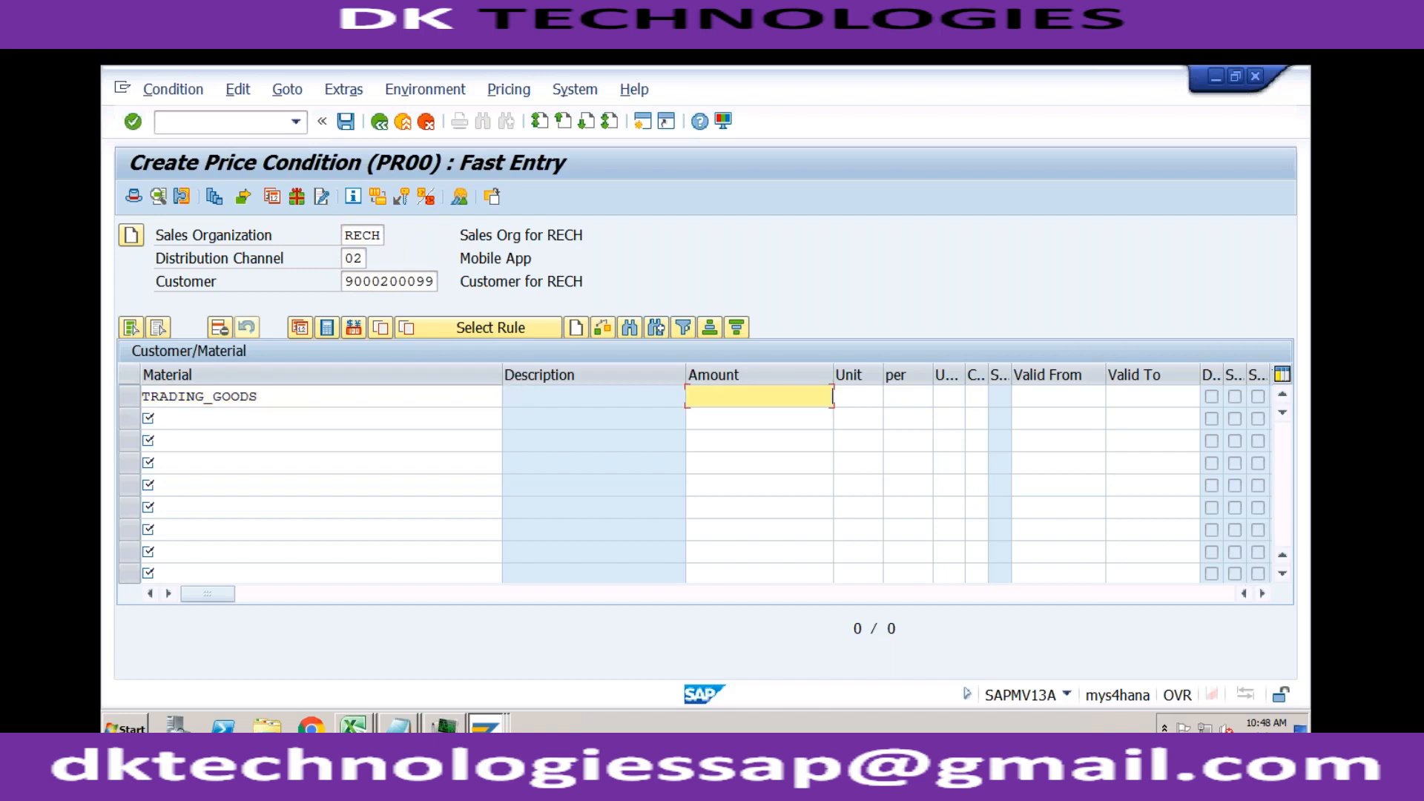
{"action": "type", "text": "10"}
{"action": "key", "text": "BackSpace"}
{"action": "key", "text": "BackSpace"}
{"action": "type", "text": "8"}
{"action": "left_click", "coordinate": [361, 401]}
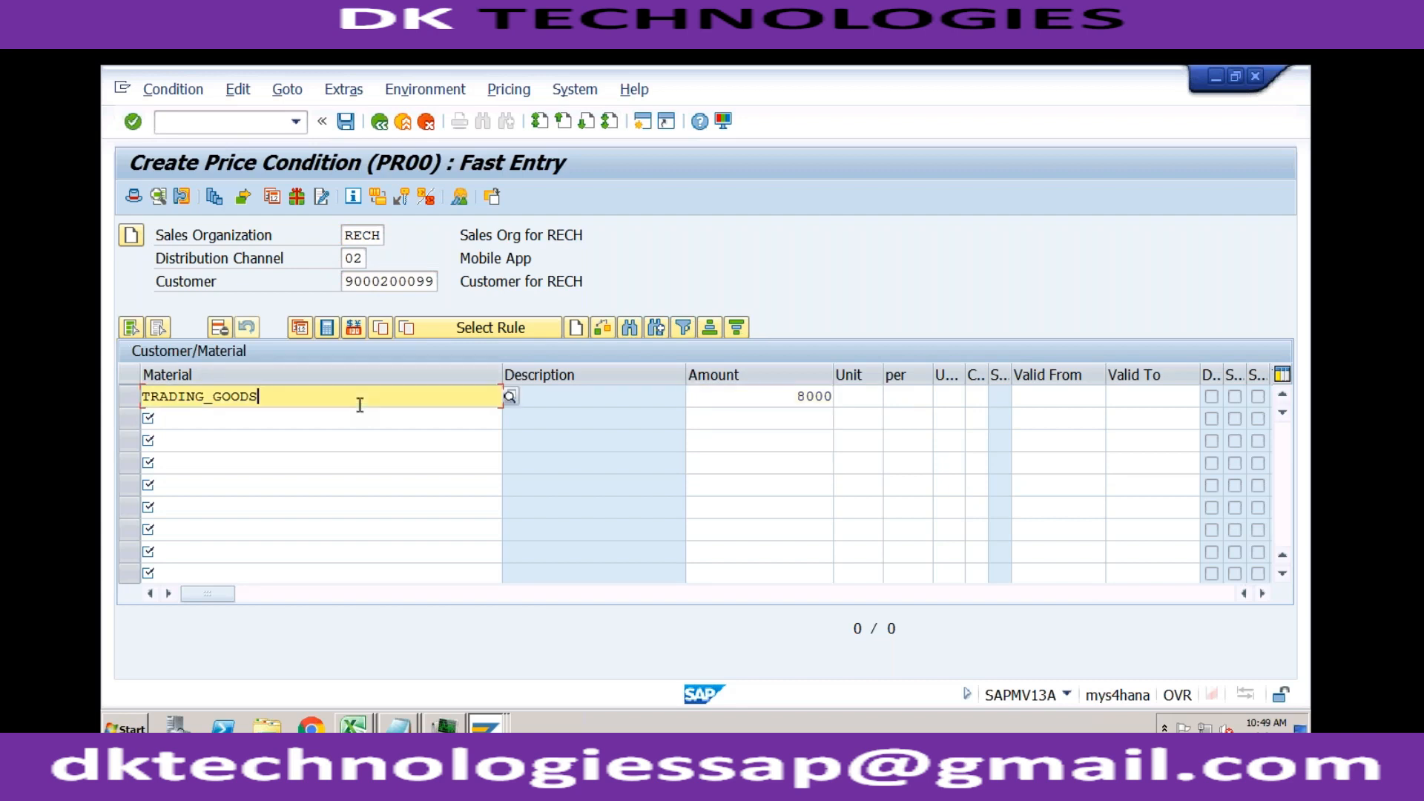
{"action": "left_click", "coordinate": [742, 402]}
{"action": "left_click", "coordinate": [347, 123]}
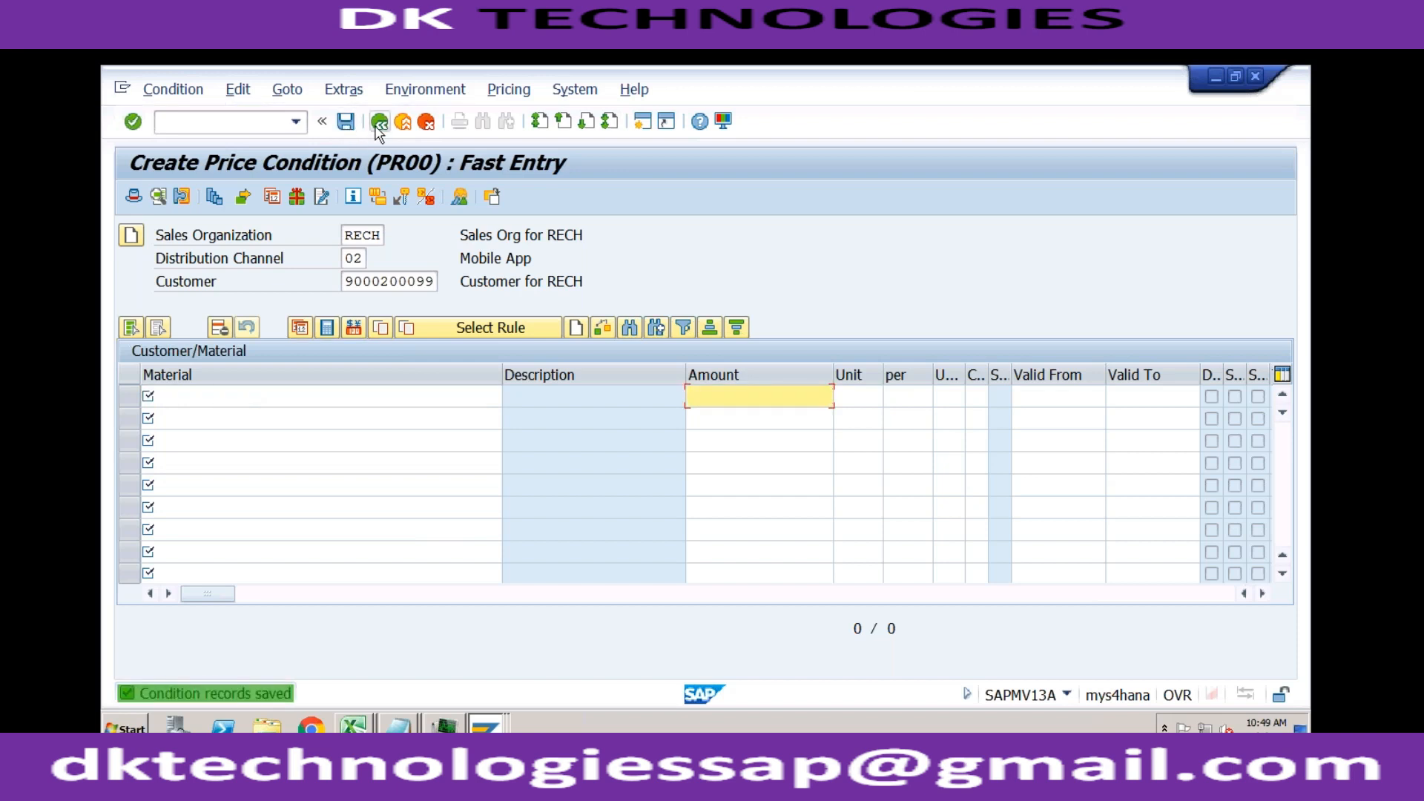
Step: Reopen condition record creation for PR00, review the order of its key combinations and close the selection without choosing one
{"action": "left_click", "coordinate": [379, 123]}
{"action": "left_click", "coordinate": [379, 123]}
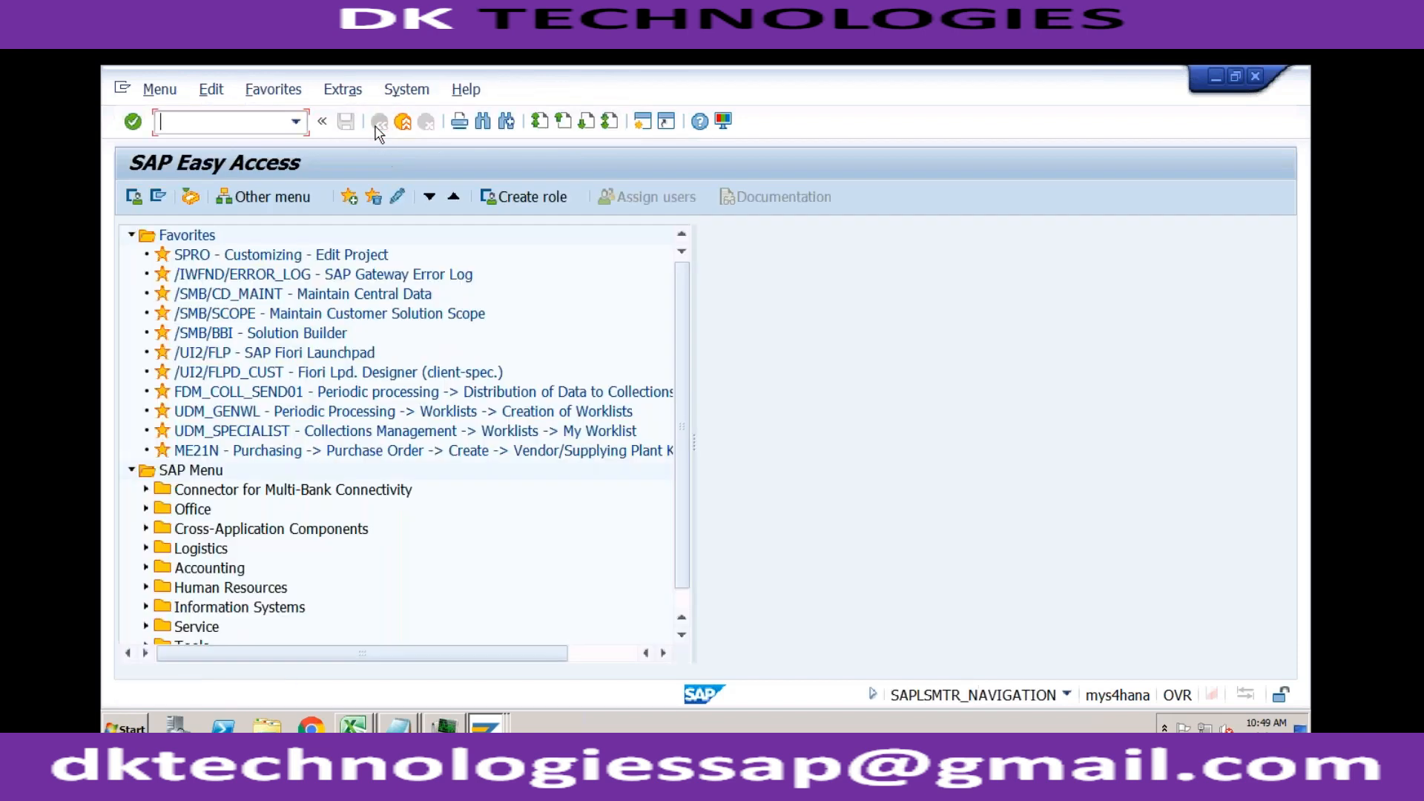
{"action": "left_click", "coordinate": [295, 122]}
{"action": "left_click", "coordinate": [259, 144]}
{"action": "key", "text": "Return"}
{"action": "key", "text": "Return"}
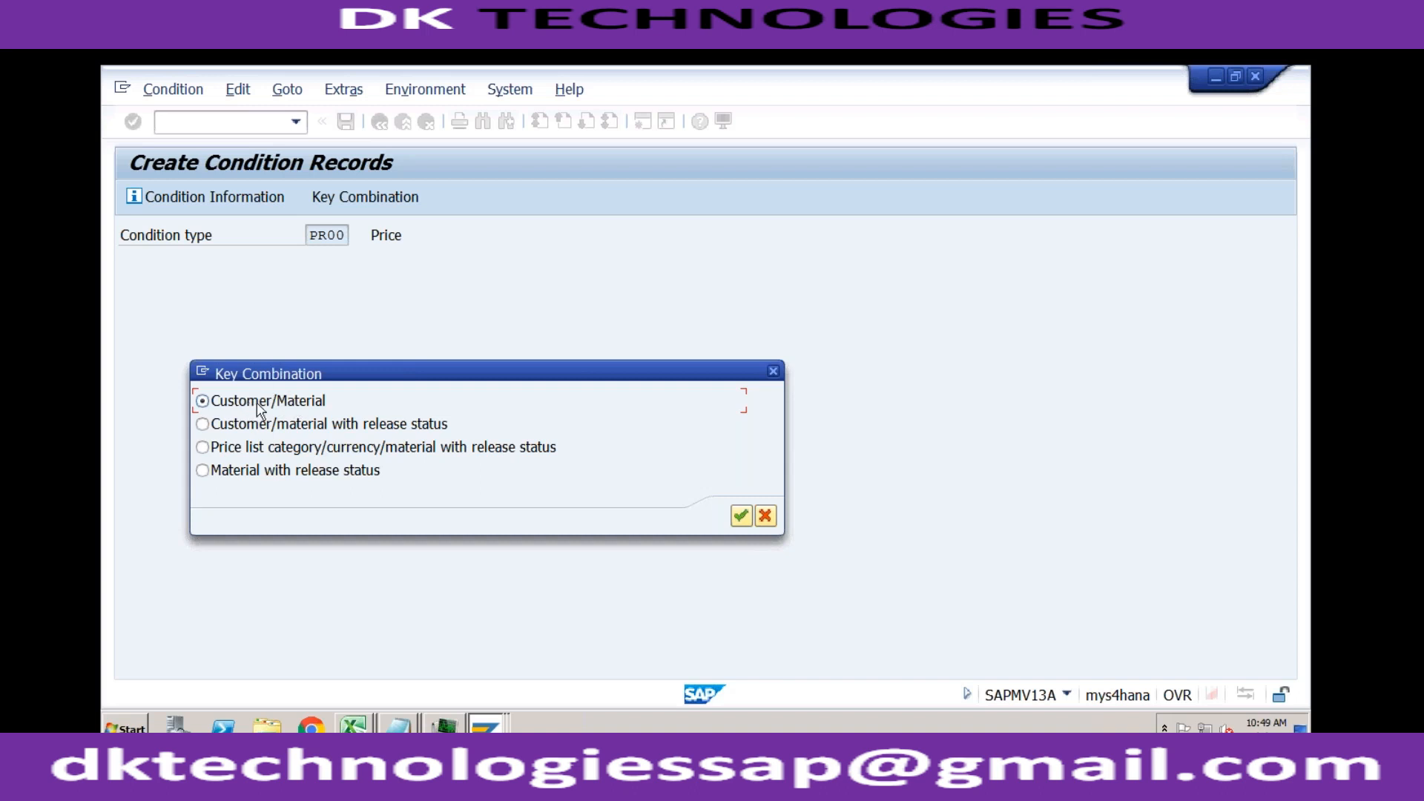
{"action": "left_click", "coordinate": [247, 425]}
{"action": "left_click", "coordinate": [771, 371]}
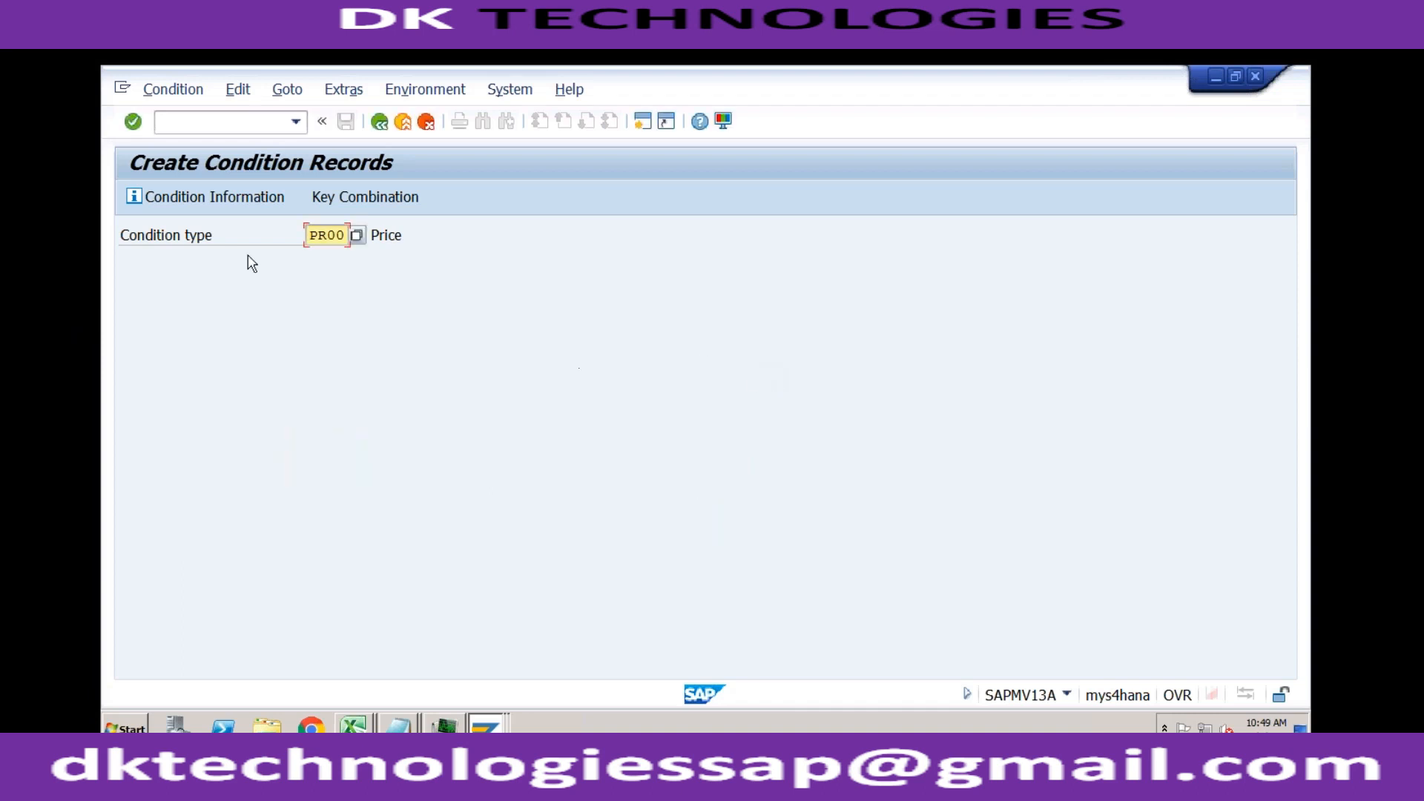
Step: Start transaction SPRO in this session and open the SAP Reference IMG
{"action": "left_click", "coordinate": [206, 125]}
{"action": "type", "text": "/nspro"}
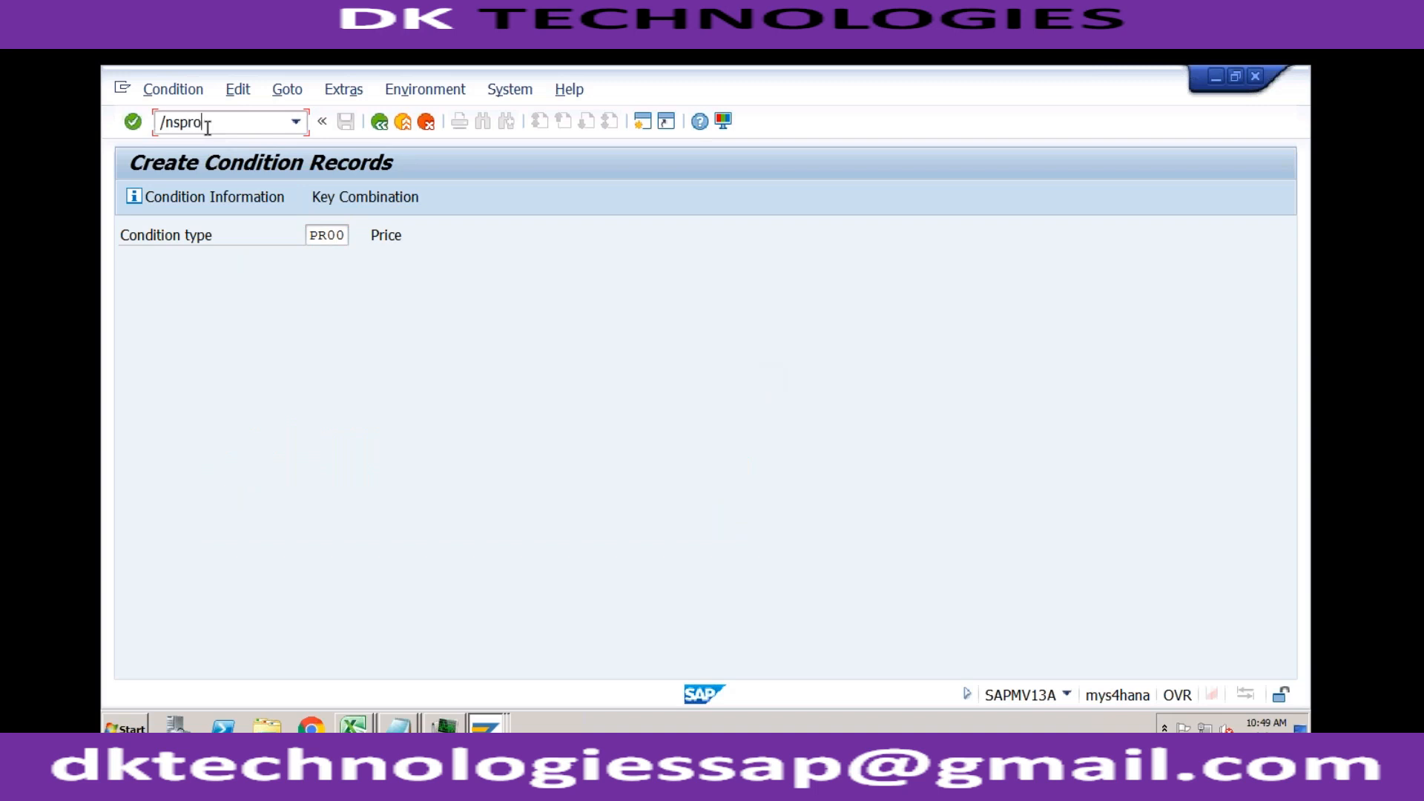
{"action": "key", "text": "Return"}
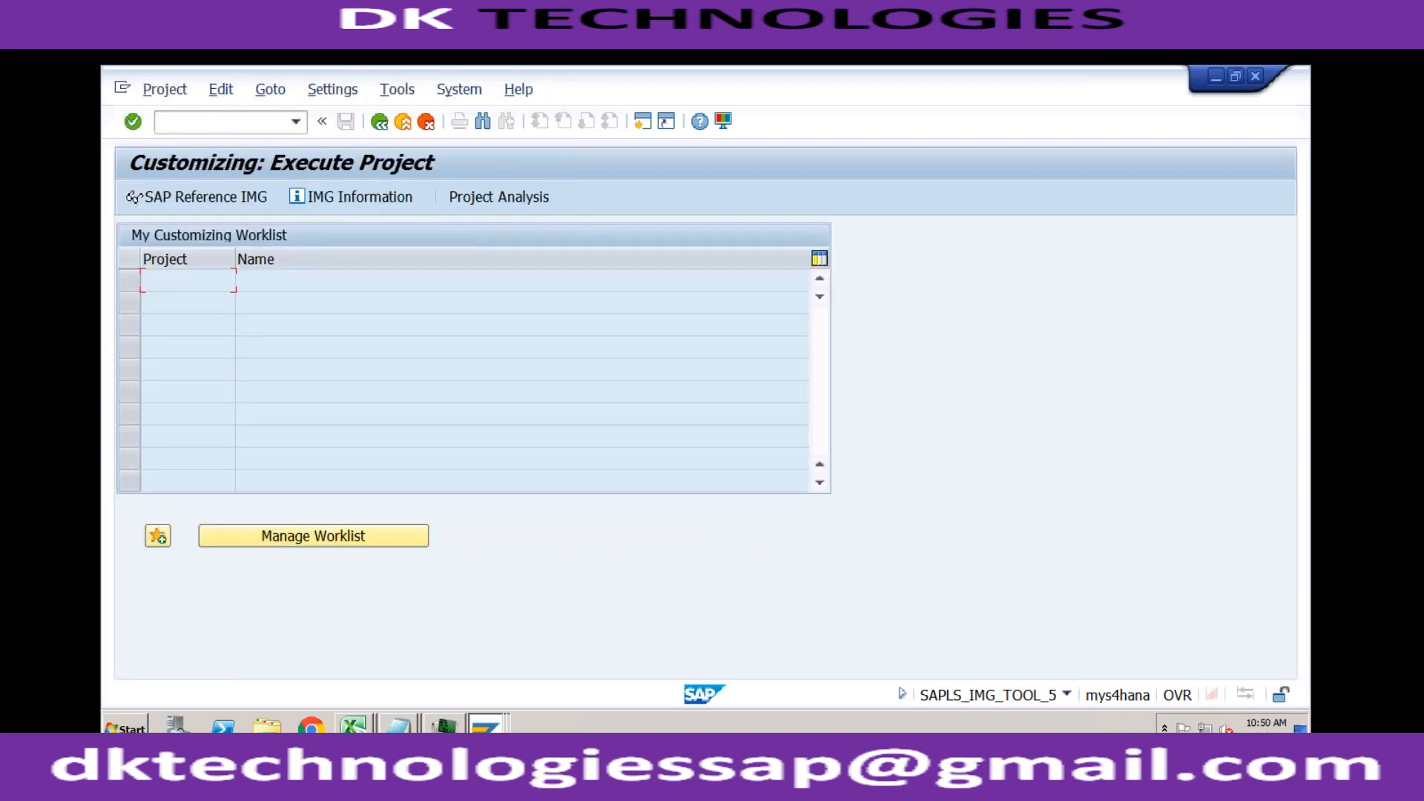
{"action": "left_click", "coordinate": [212, 199]}
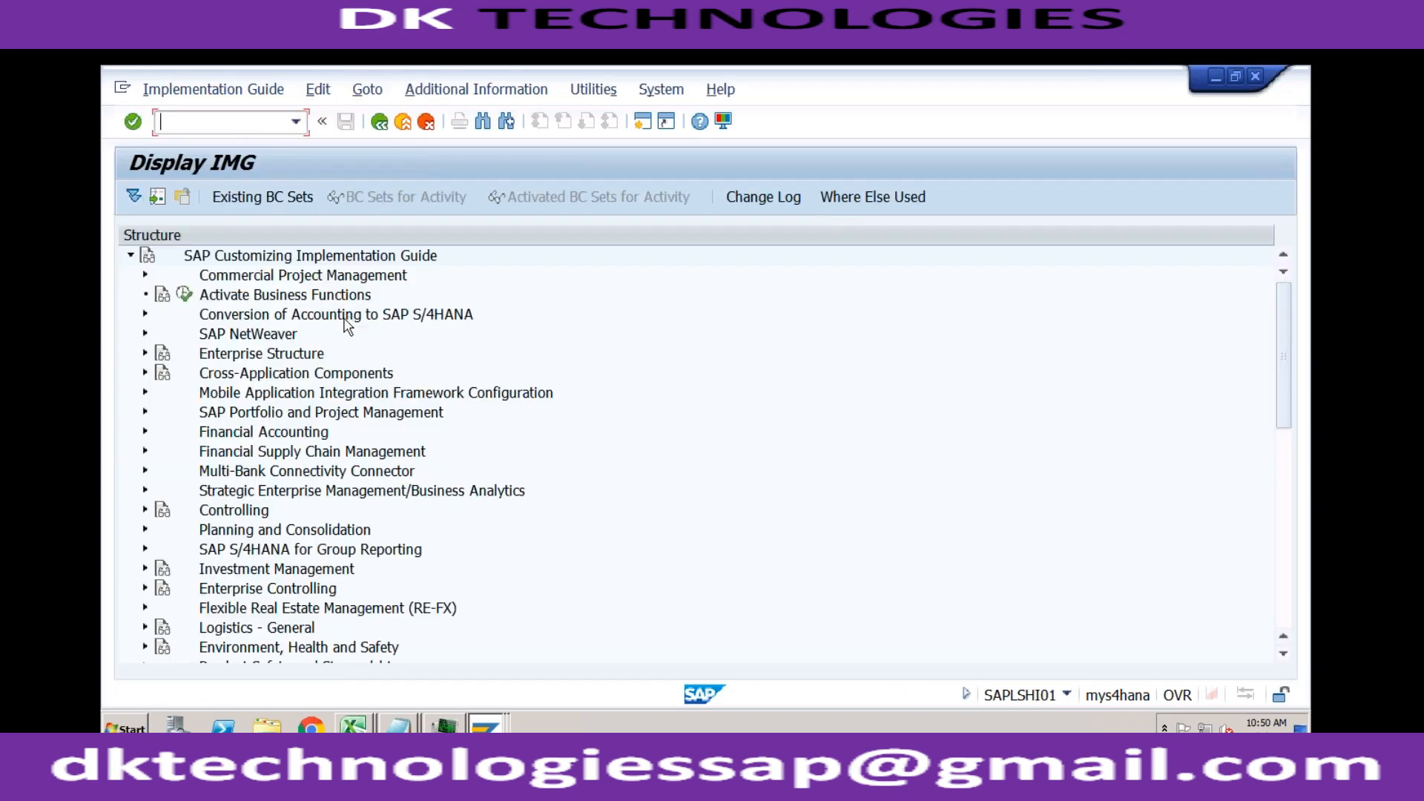